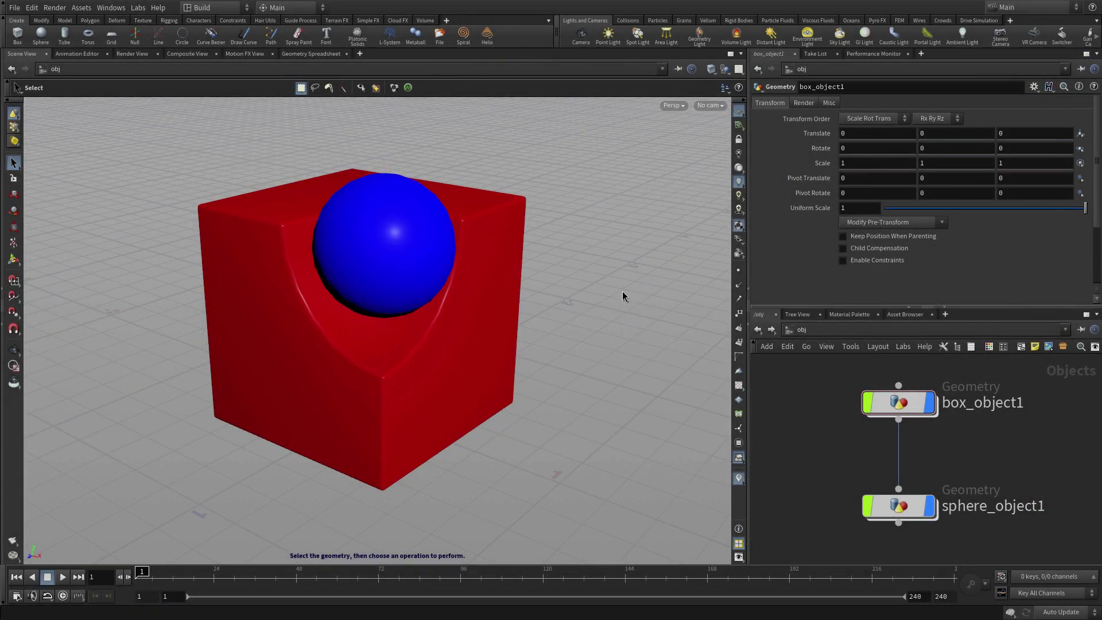
# Compare the blue sphere and red box selections, then select box_object1 in the network
pyautogui.click(392, 267)
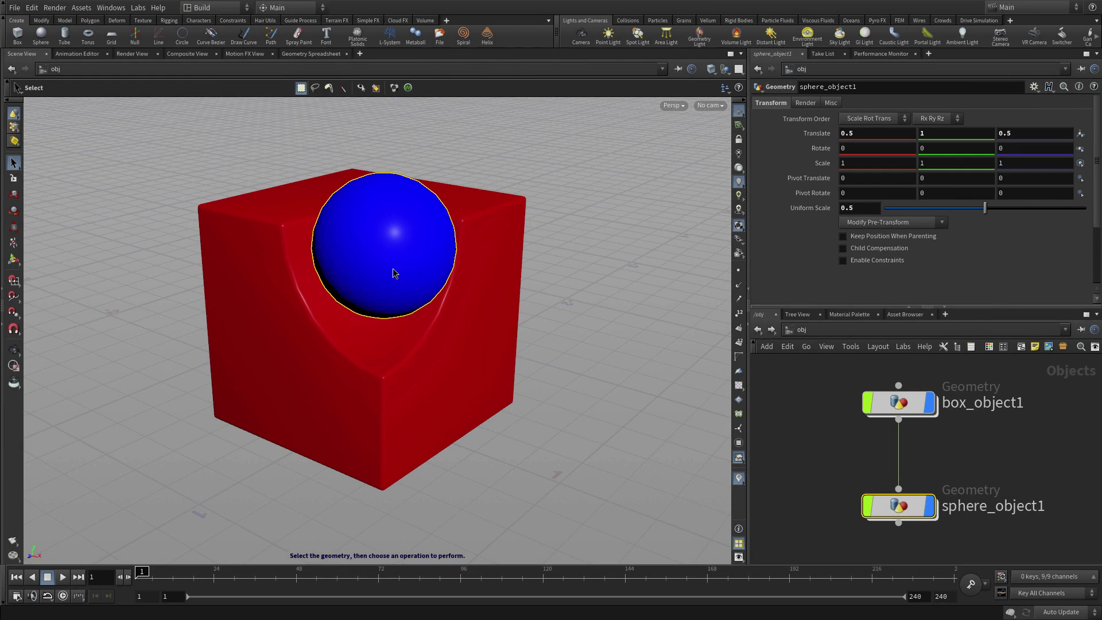
pyautogui.click(450, 346)
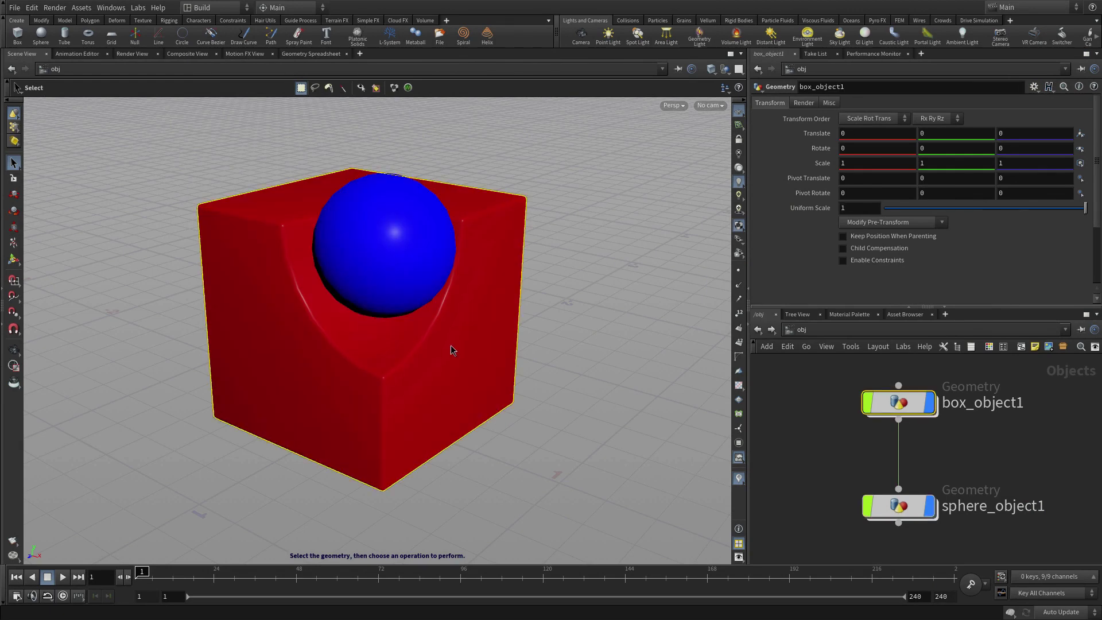
pyautogui.click(409, 281)
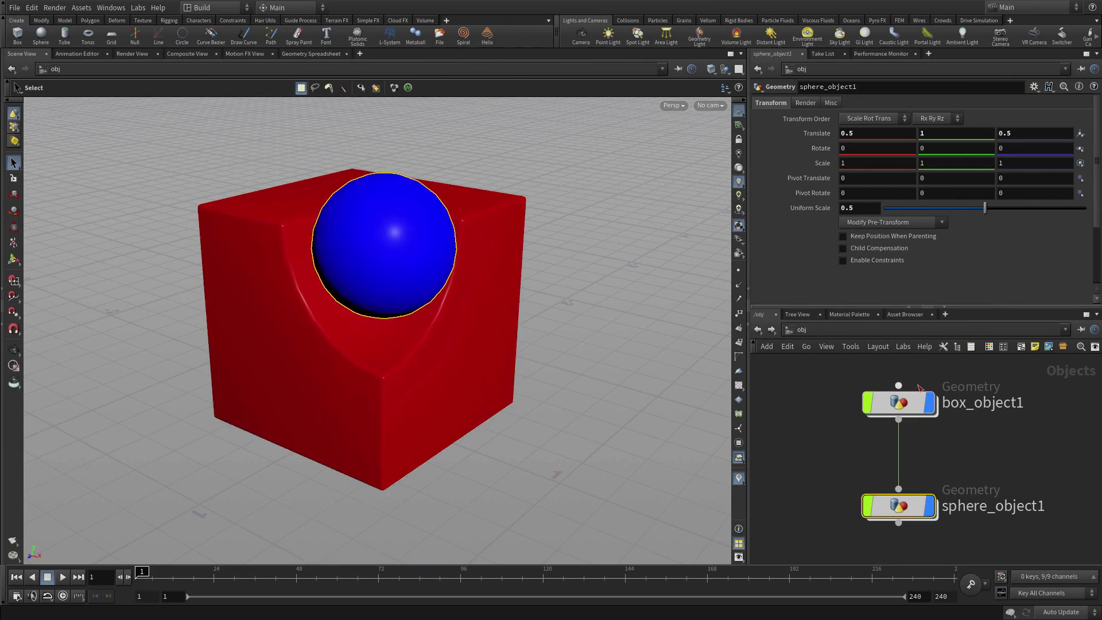
pyautogui.click(899, 404)
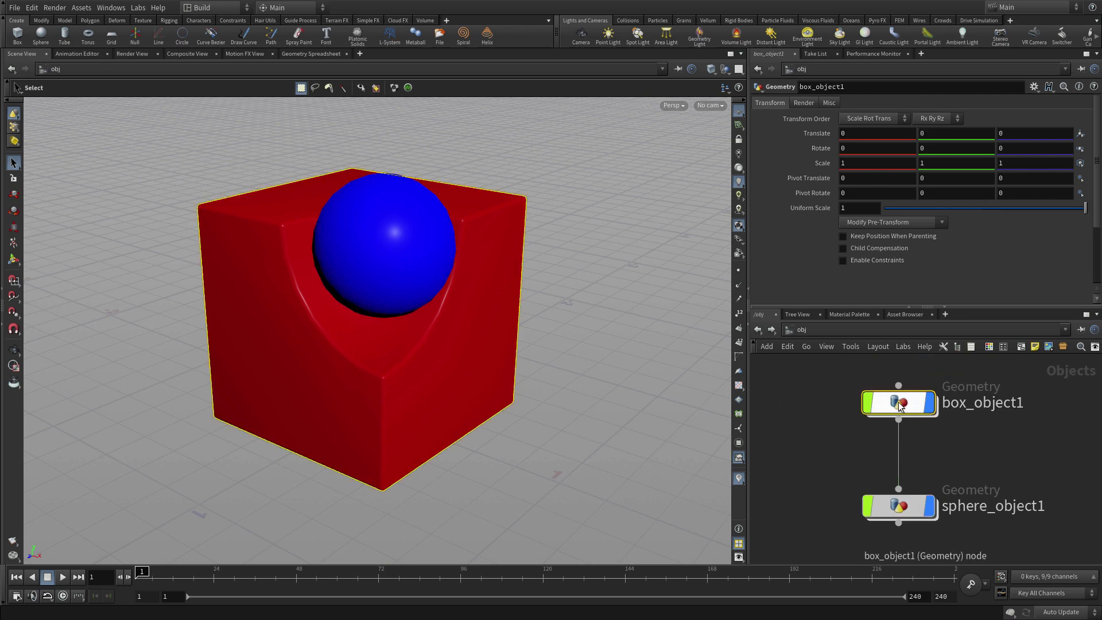
pyautogui.click(15, 211)
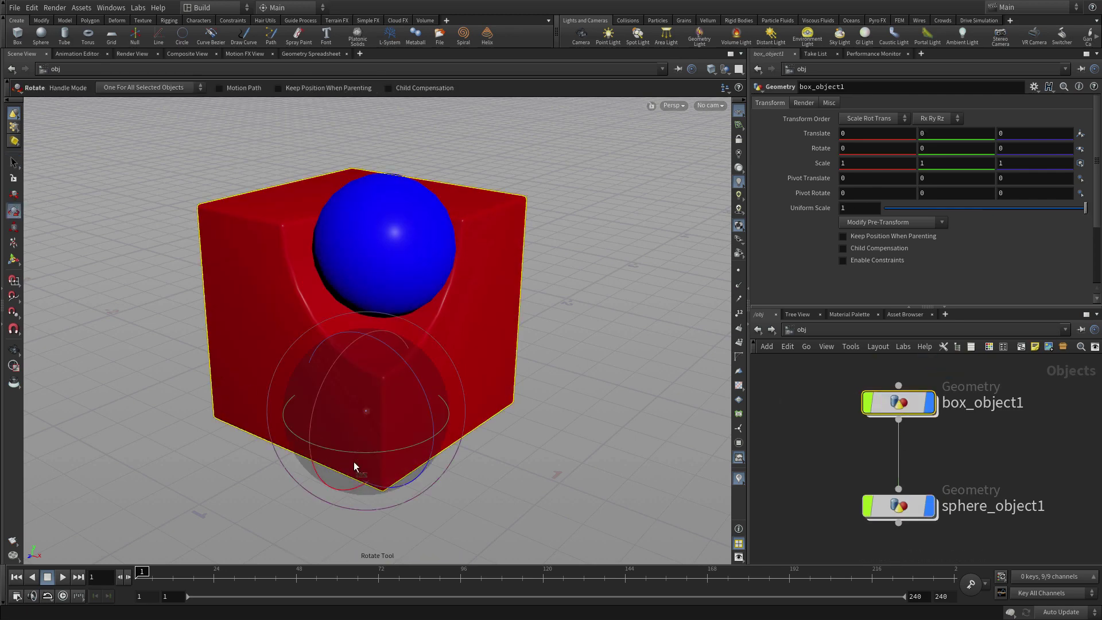
pyautogui.moveTo(351, 449); pyautogui.dragTo(364, 425)
pyautogui.hotkey('ctrl', 'z')
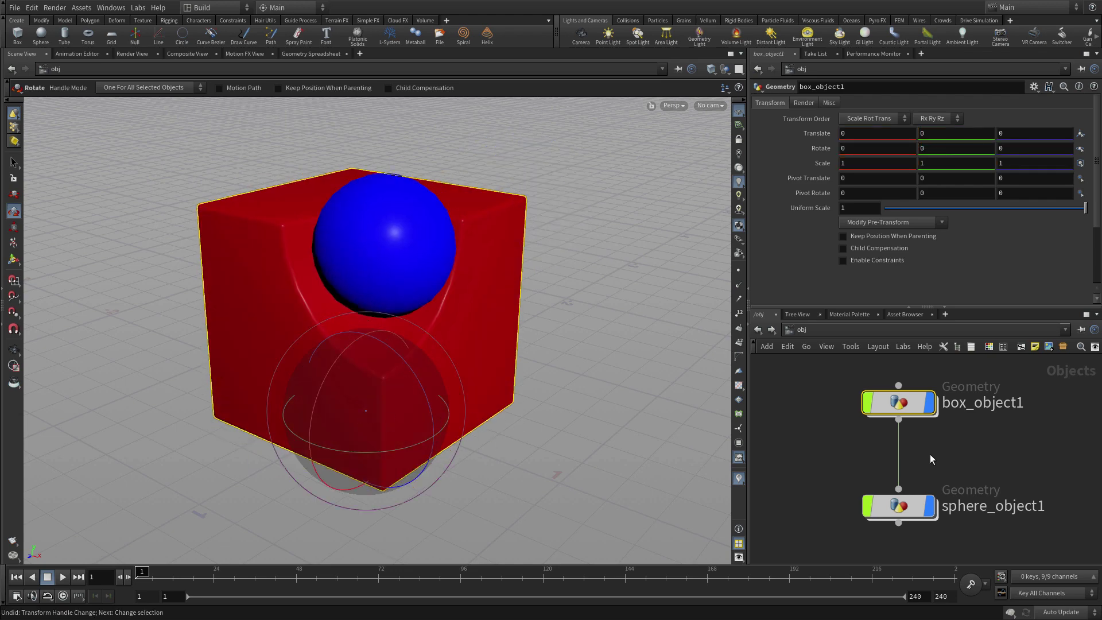
pyautogui.press('y')
pyautogui.moveTo(934, 452); pyautogui.dragTo(858, 452)
pyautogui.moveTo(371, 456); pyautogui.dragTo(463, 408)
pyautogui.hotkey('ctrl', 'z')
pyautogui.click(898, 422)
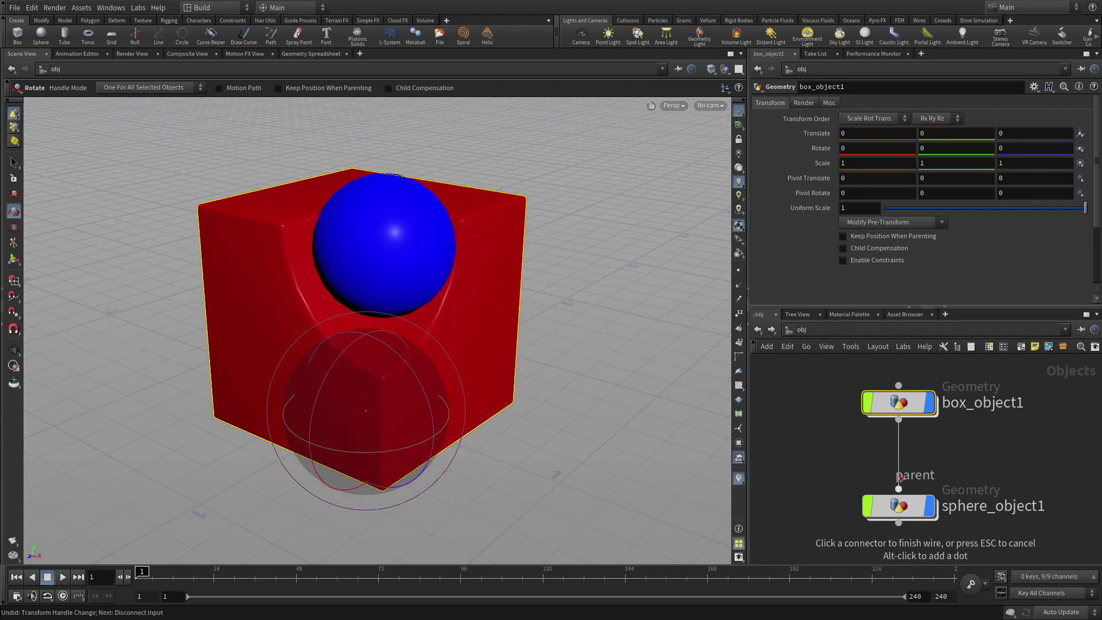
pyautogui.click(899, 482)
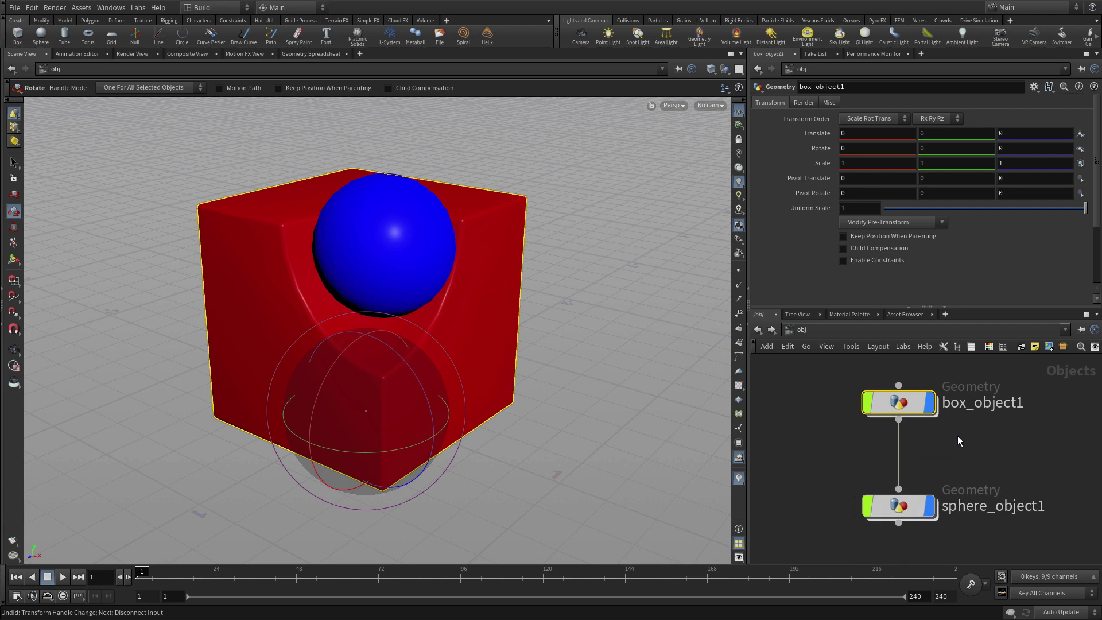
pyautogui.moveTo(910, 404)
pyautogui.click(936, 368)
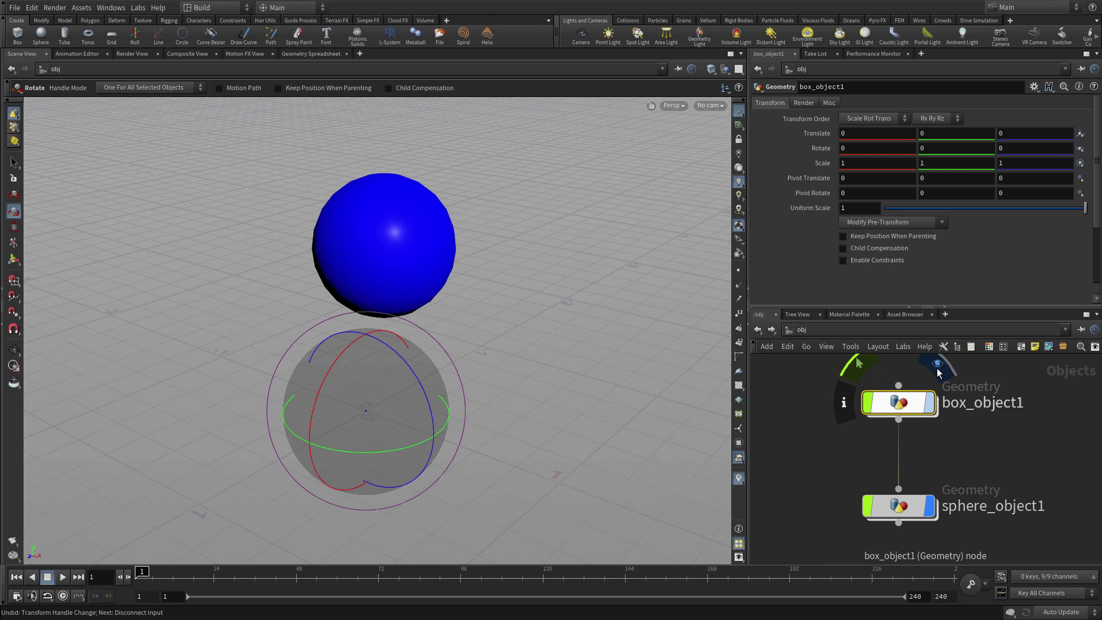
pyautogui.moveTo(906, 511)
pyautogui.click(949, 473)
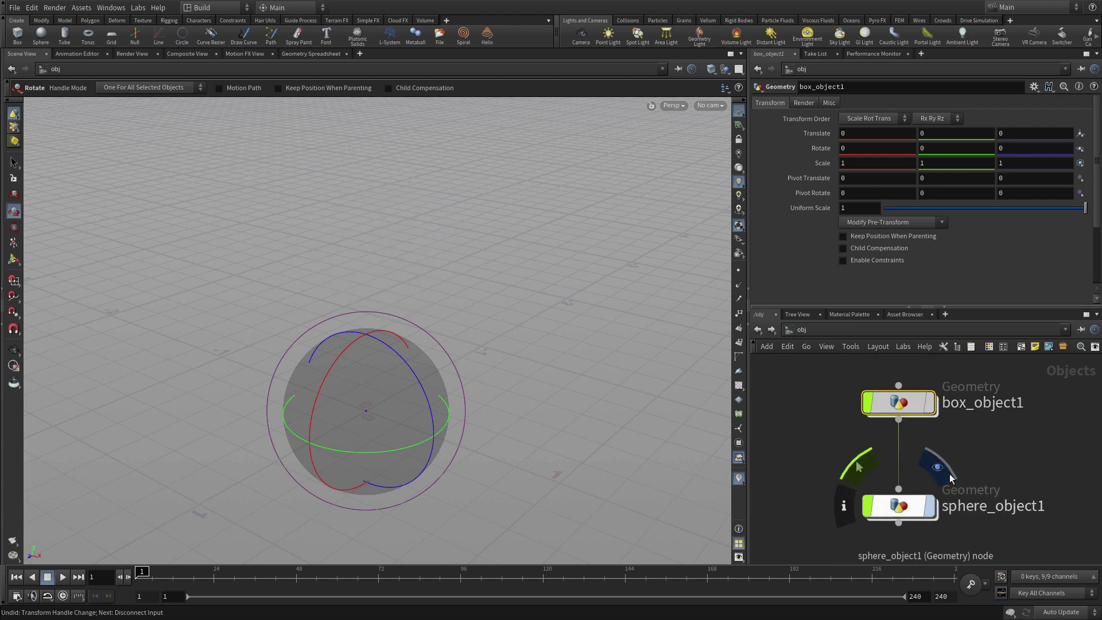
pyautogui.moveTo(801, 373); pyautogui.dragTo(964, 559)
pyautogui.moveTo(910, 403)
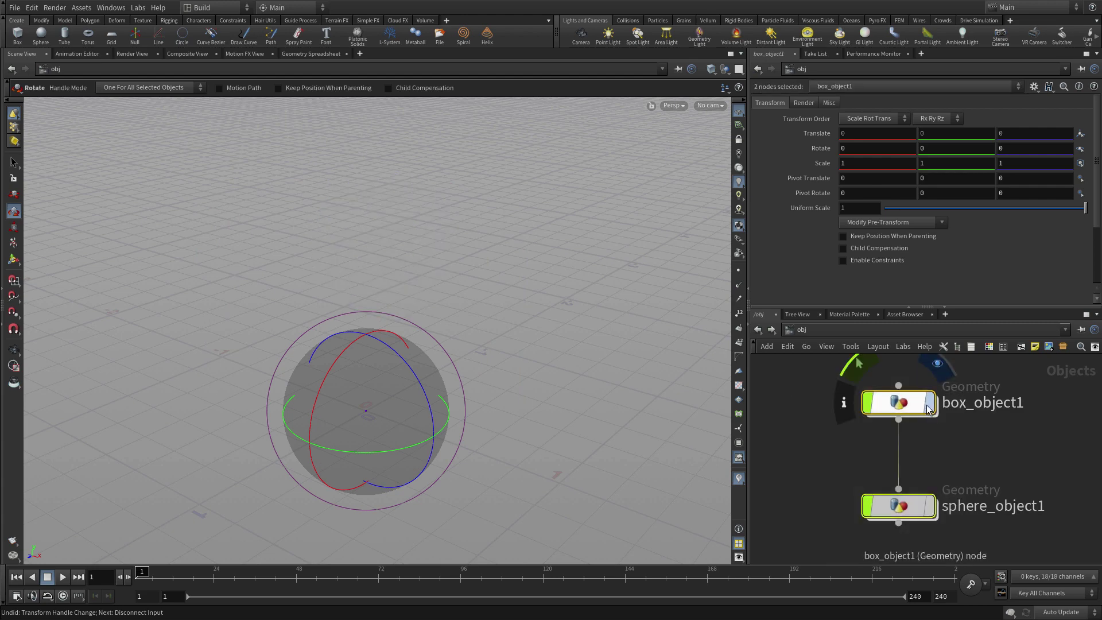
pyautogui.click(936, 368)
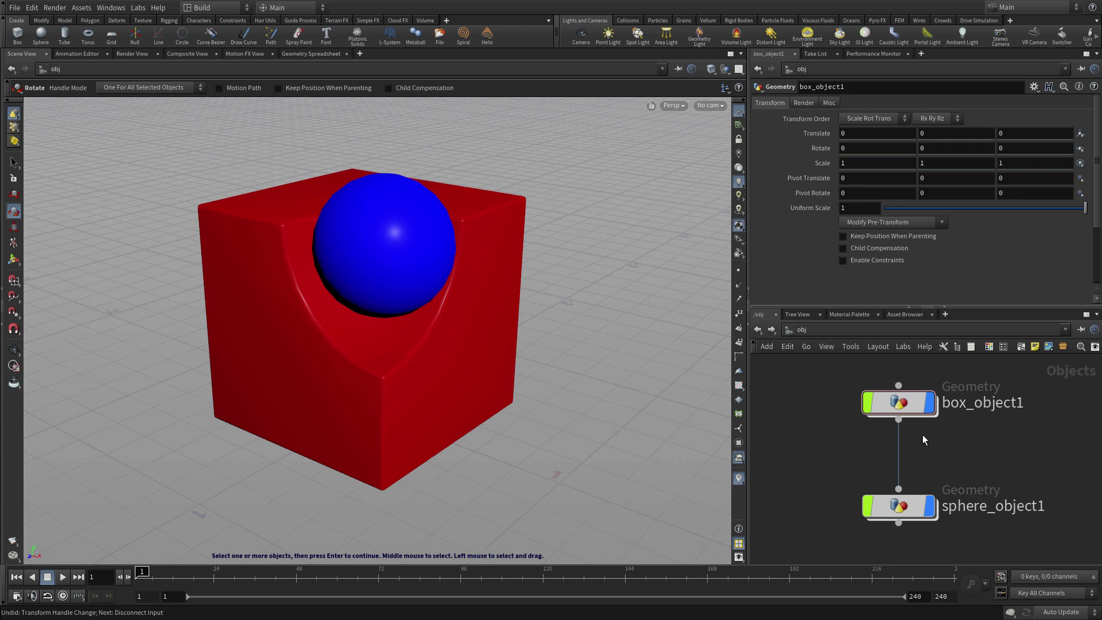
pyautogui.moveTo(870, 509)
pyautogui.click(333, 406)
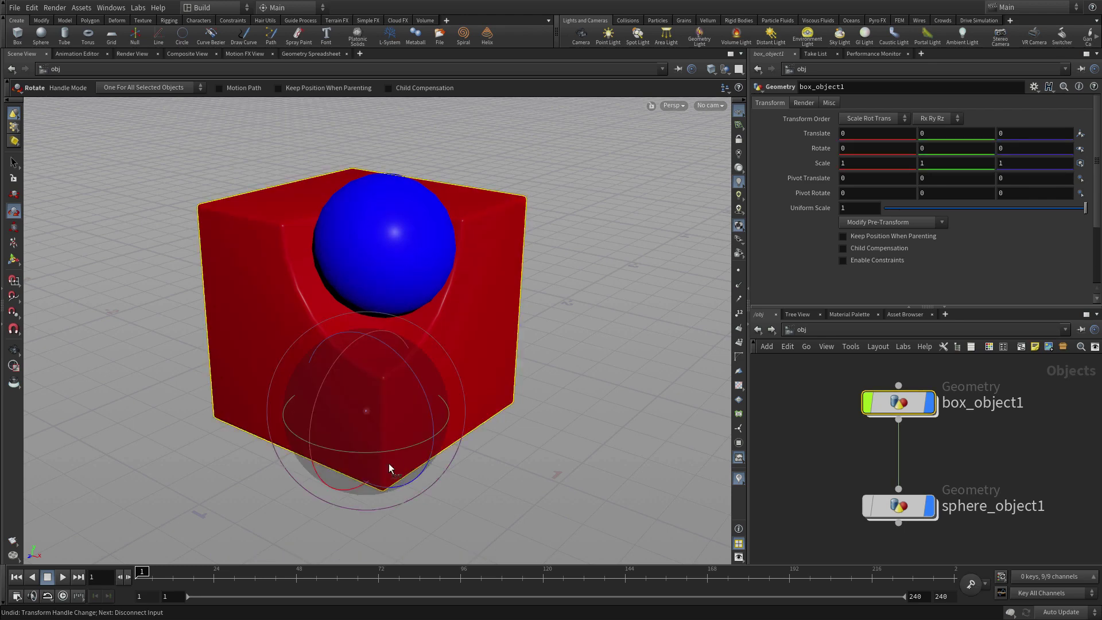
pyautogui.moveTo(394, 452); pyautogui.dragTo(431, 442)
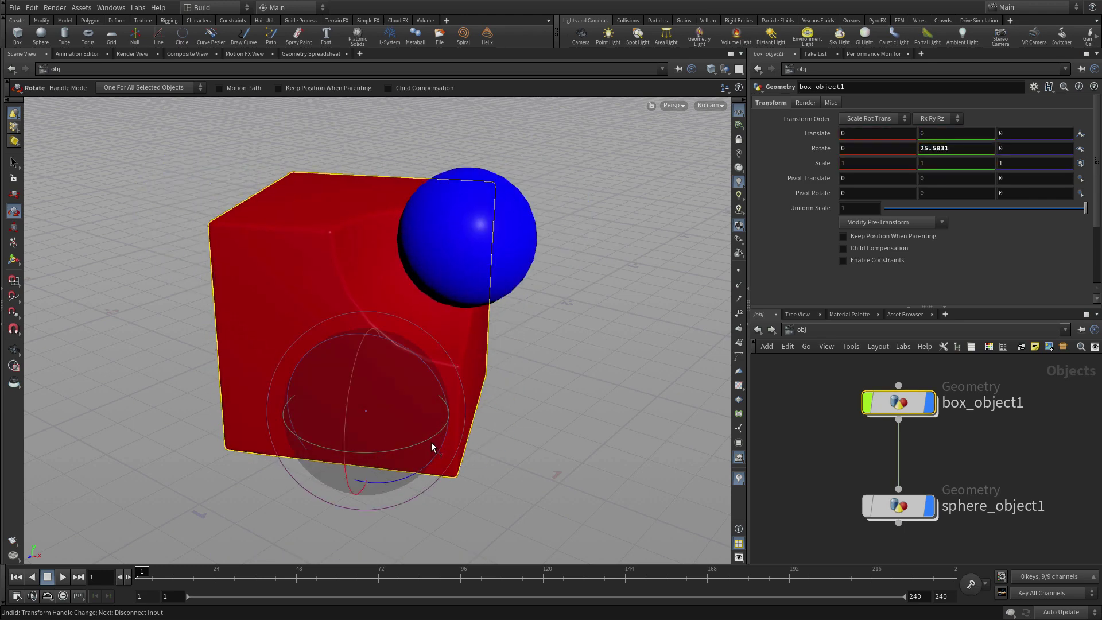
pyautogui.hotkey('ctrl', 'z')
pyautogui.click(607, 357)
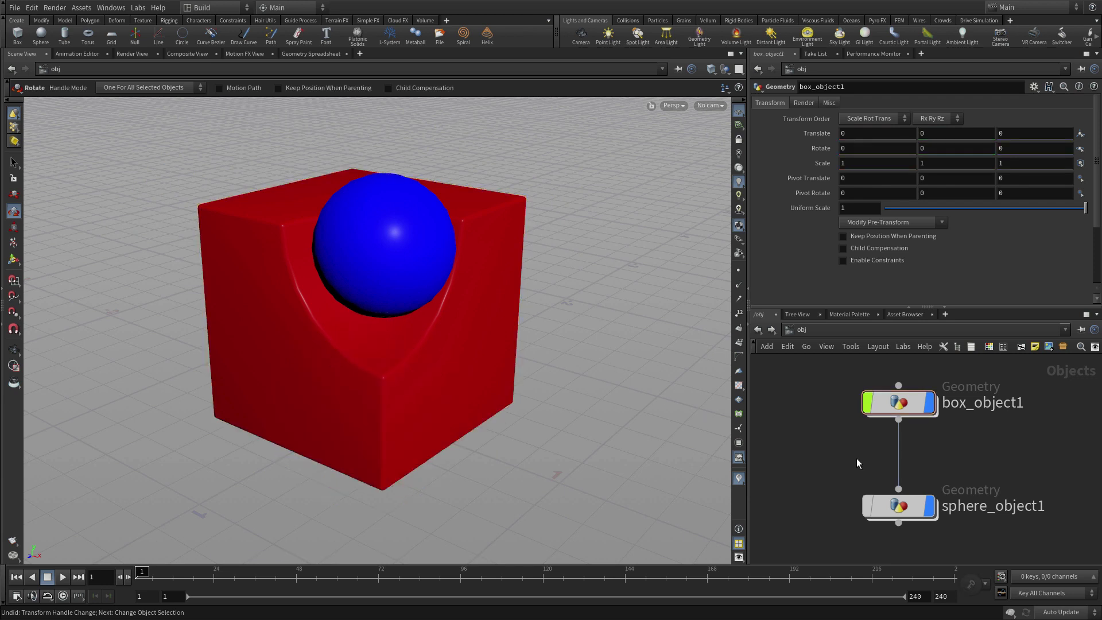
# Cut the wire between box_object1 and sphere_object1 and recentre the network
pyautogui.press('y')
pyautogui.moveTo(859, 455); pyautogui.dragTo(962, 455)
pyautogui.press('space')
pyautogui.moveTo(1042, 452); pyautogui.dragTo(932, 484, button='right')
pyautogui.moveTo(934, 473); pyautogui.dragTo(833, 468)
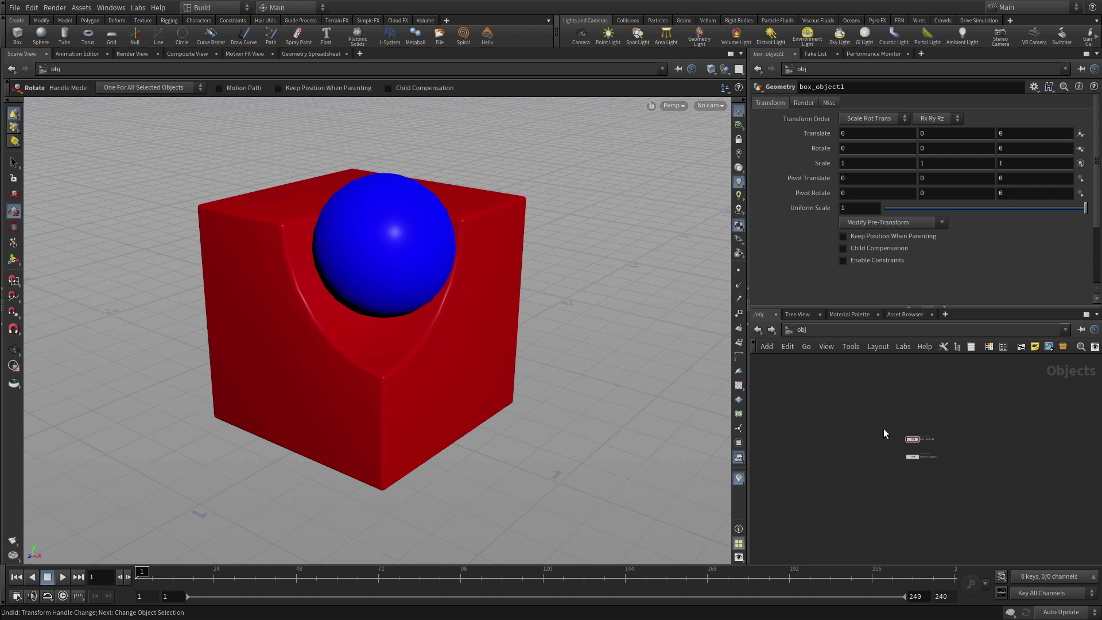
# Reconnect box_object1 to sphere_object1, then dive inside box_object1
pyautogui.press('j')
pyautogui.moveTo(918, 403); pyautogui.dragTo(916, 477)
pyautogui.press('space')
pyautogui.moveTo(903, 484); pyautogui.dragTo(966, 463, button='right')
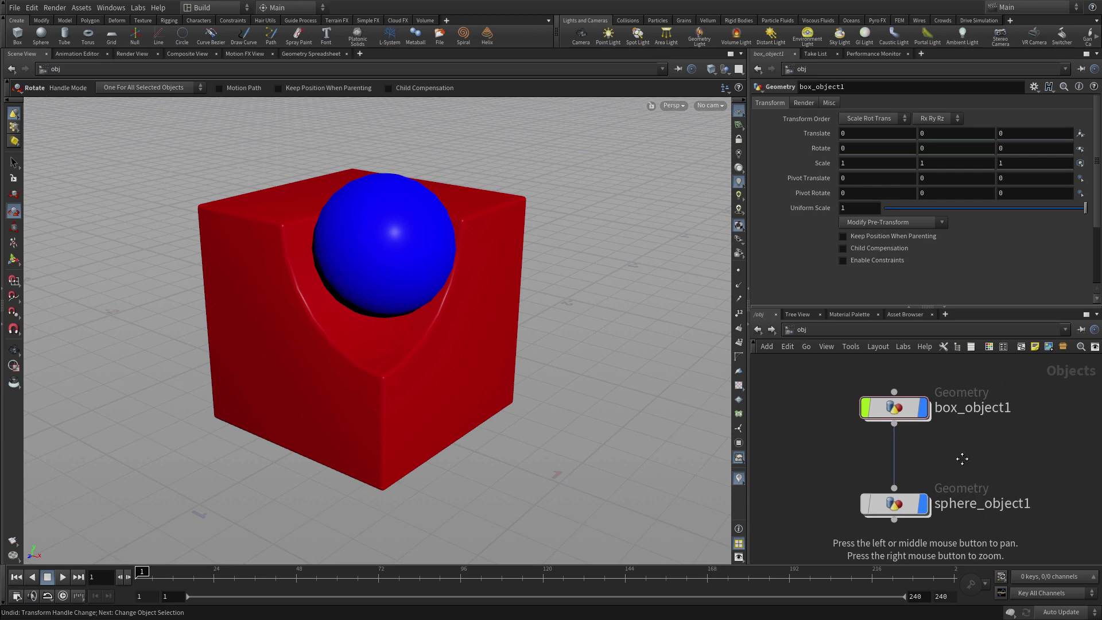
pyautogui.doubleClick(907, 408)
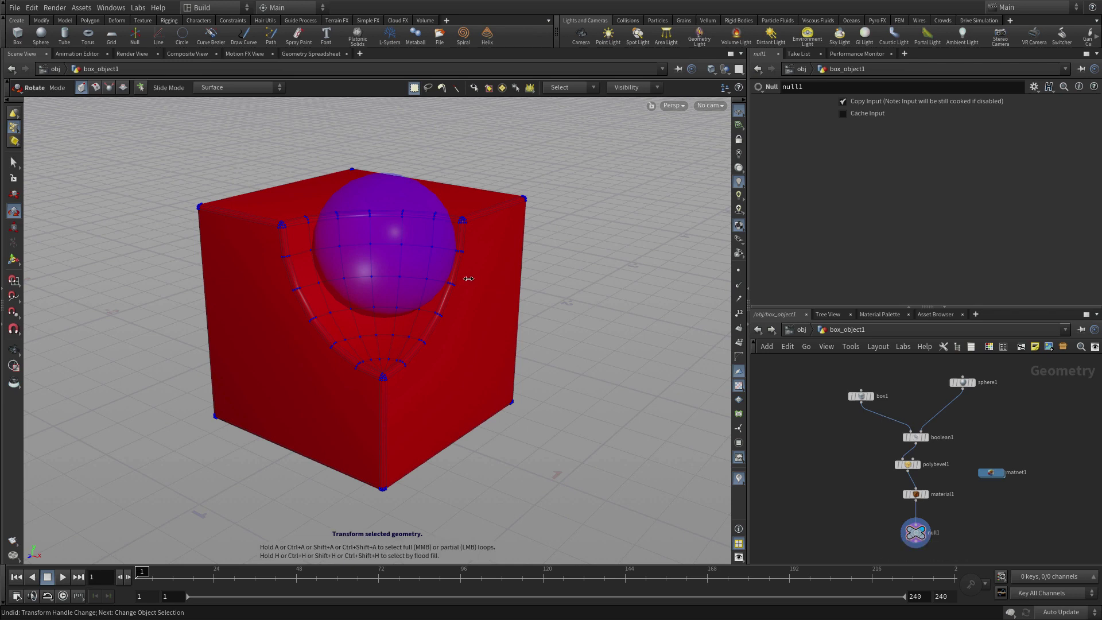
# Ghost other objects, test-select the box's bevel points, then hide all other objects
pyautogui.click(725, 69)
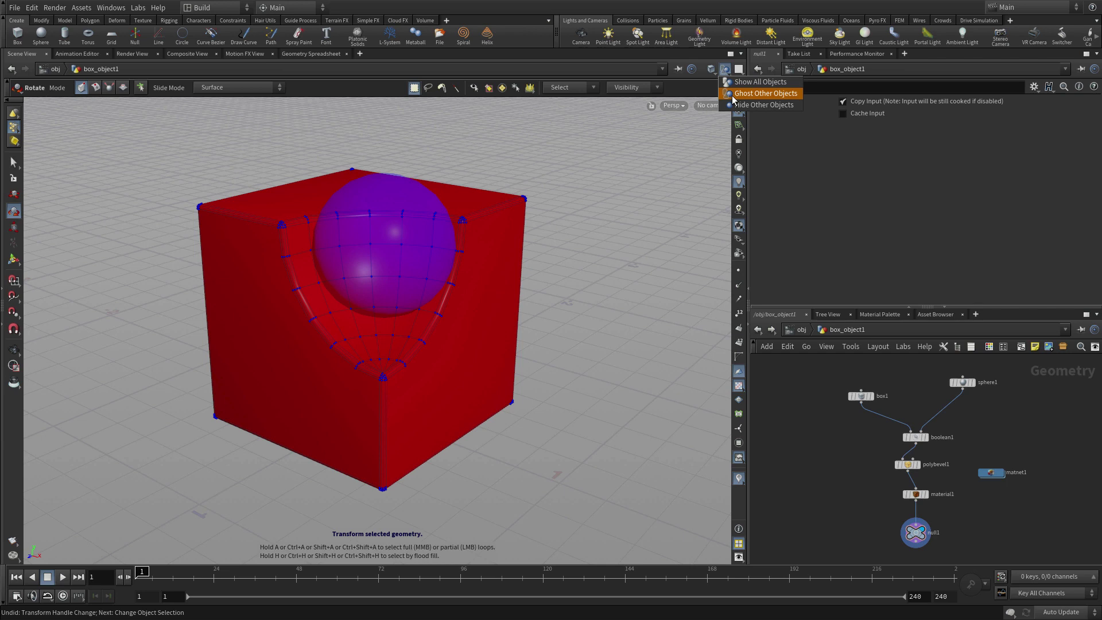
pyautogui.click(733, 95)
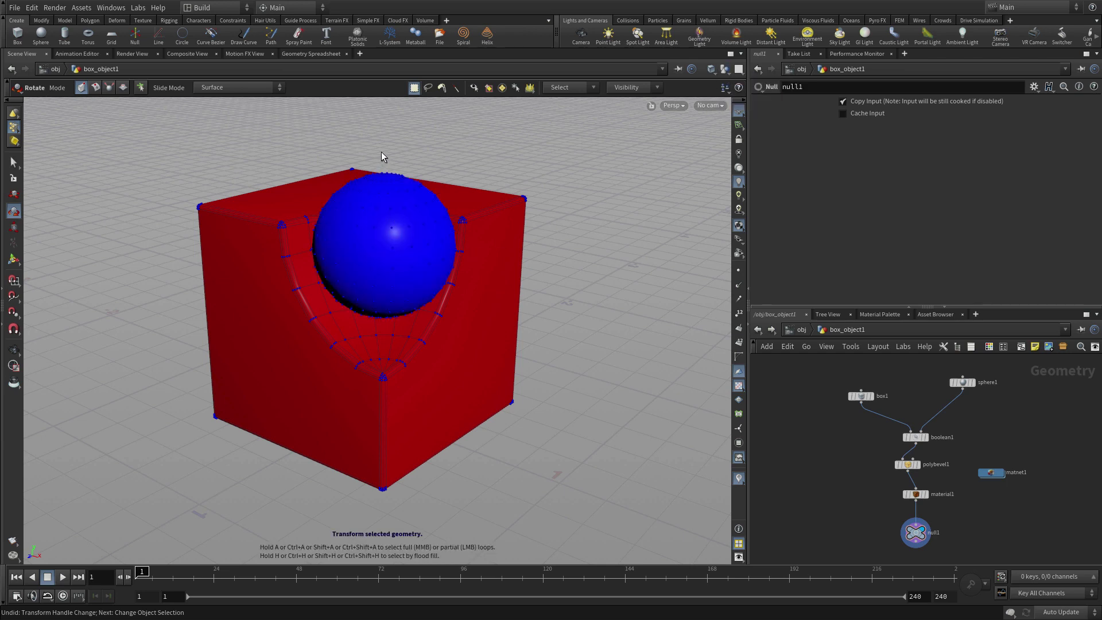
pyautogui.click(13, 162)
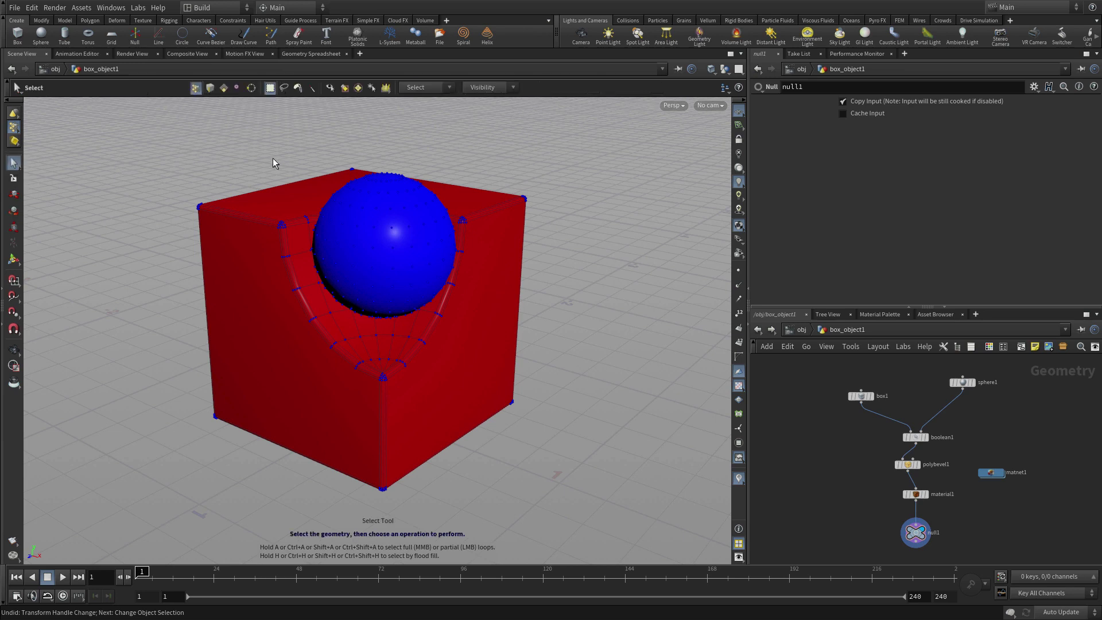
pyautogui.moveTo(159, 176); pyautogui.dragTo(572, 335)
pyautogui.click(636, 171)
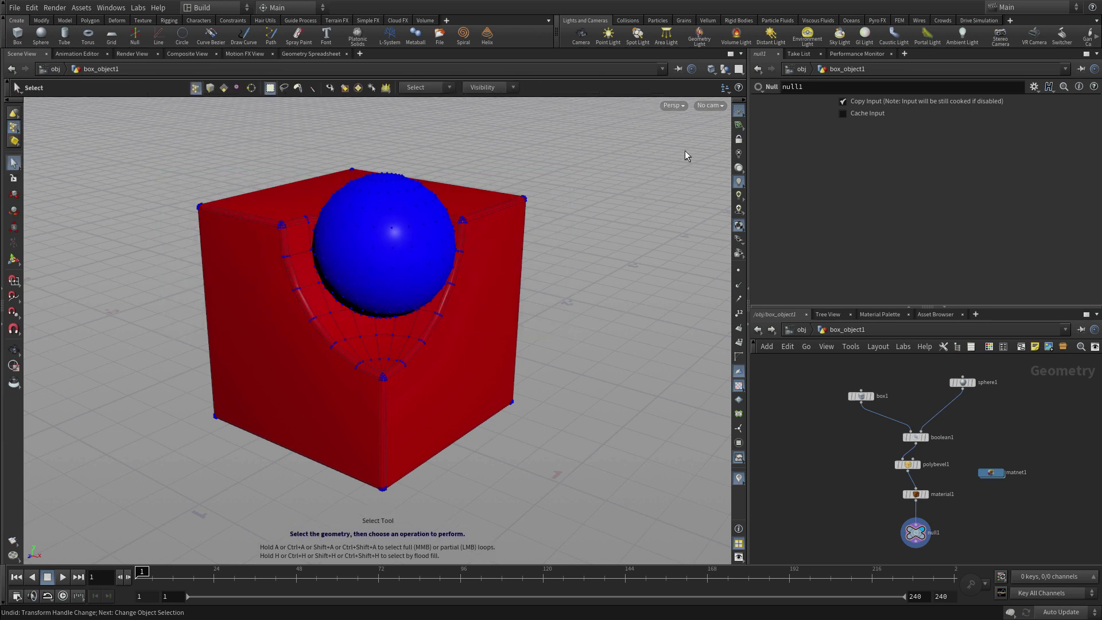
pyautogui.click(724, 70)
pyautogui.click(763, 104)
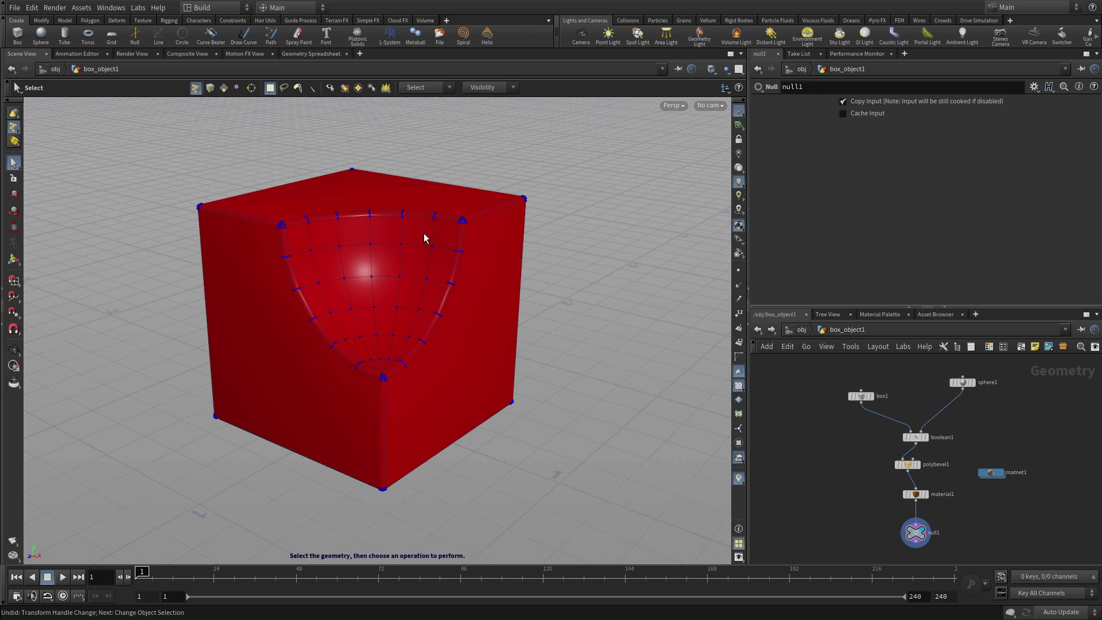
pyautogui.press('Escape')
pyautogui.moveTo(440, 329); pyautogui.dragTo(484, 295, button='right')
pyautogui.press('s')
pyautogui.moveTo(861, 449); pyautogui.dragTo(872, 445, button='right')
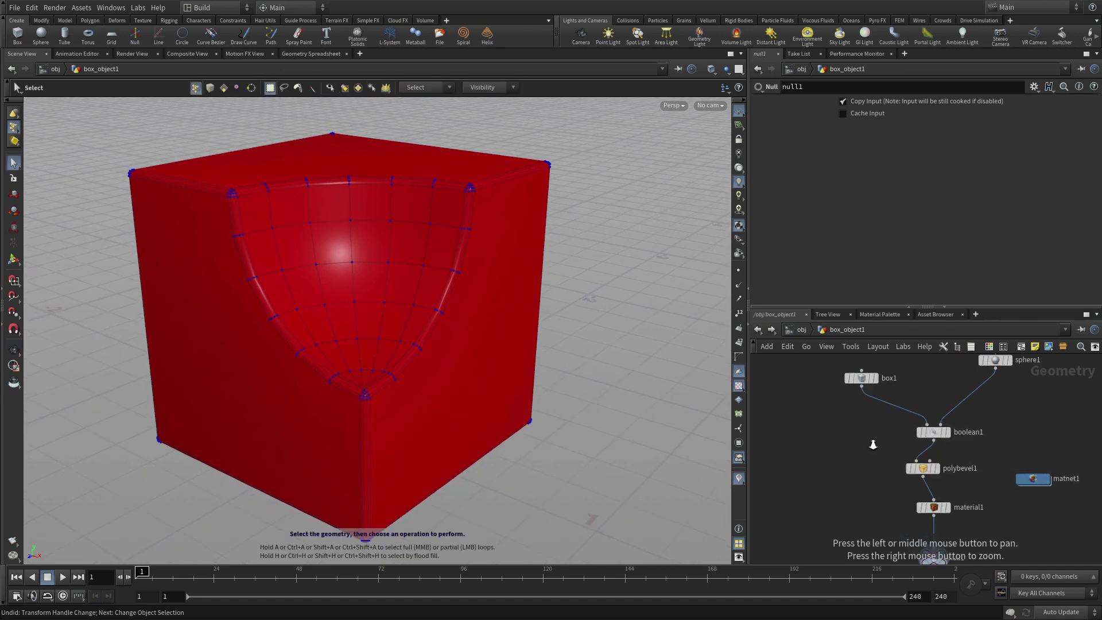
pyautogui.moveTo(872, 445); pyautogui.dragTo(839, 453)
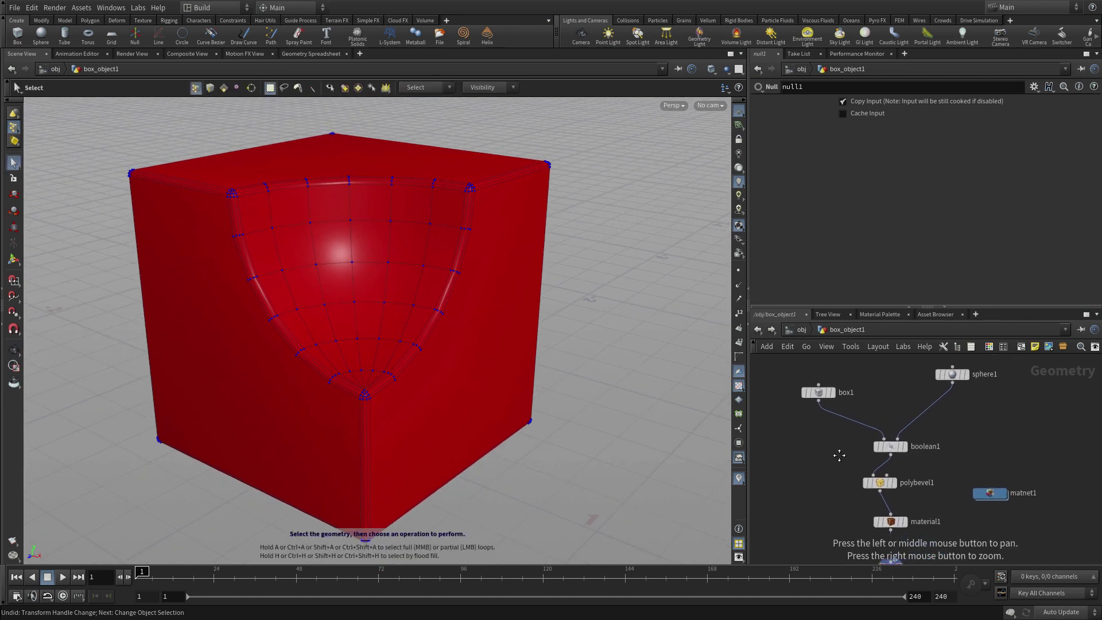
pyautogui.click(834, 395)
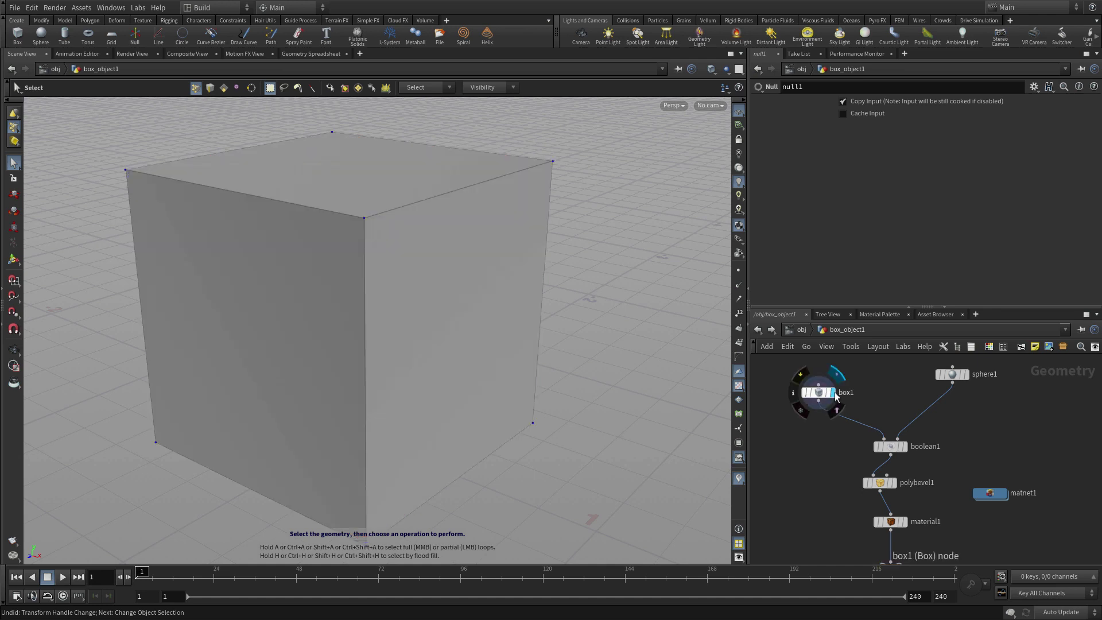
pyautogui.moveTo(880, 411); pyautogui.dragTo(858, 369)
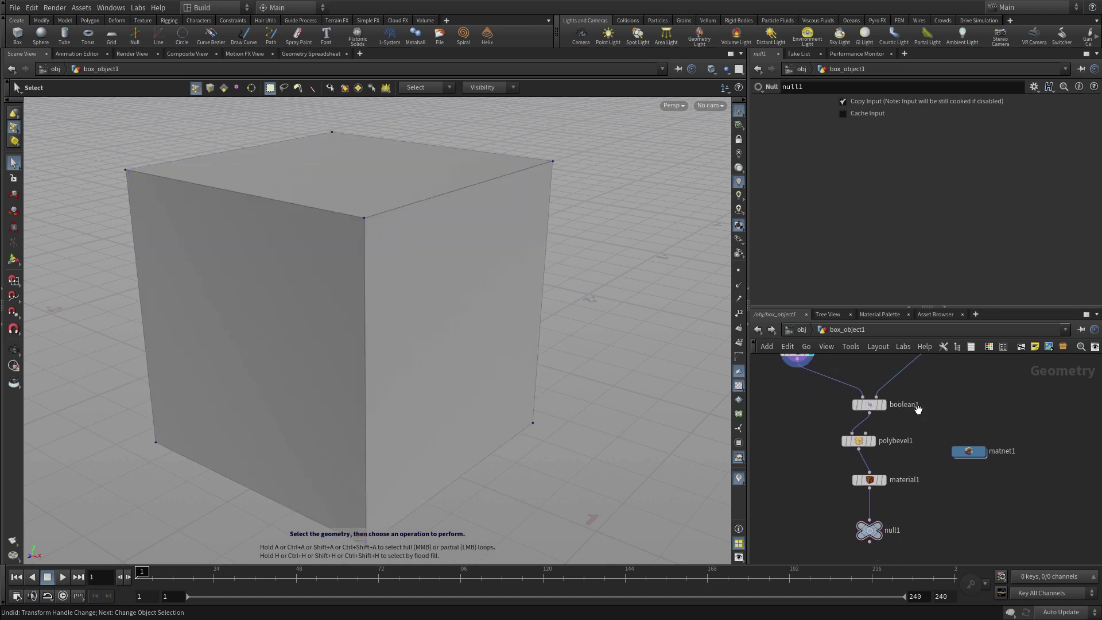
pyautogui.scroll(-1, 917, 409)
pyautogui.click(890, 406)
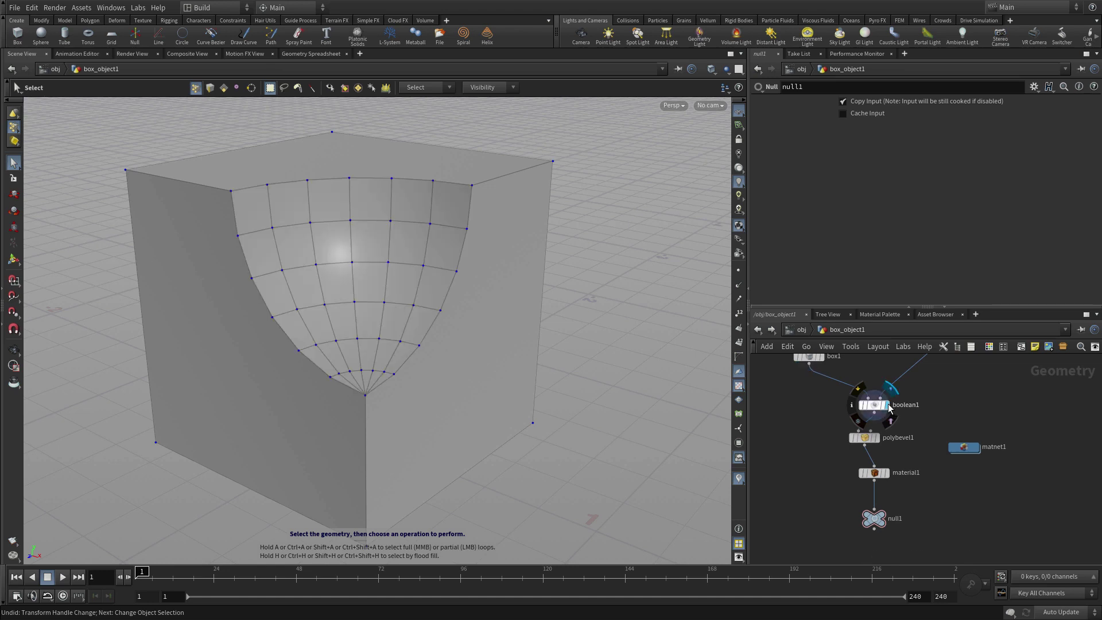
pyautogui.click(873, 405)
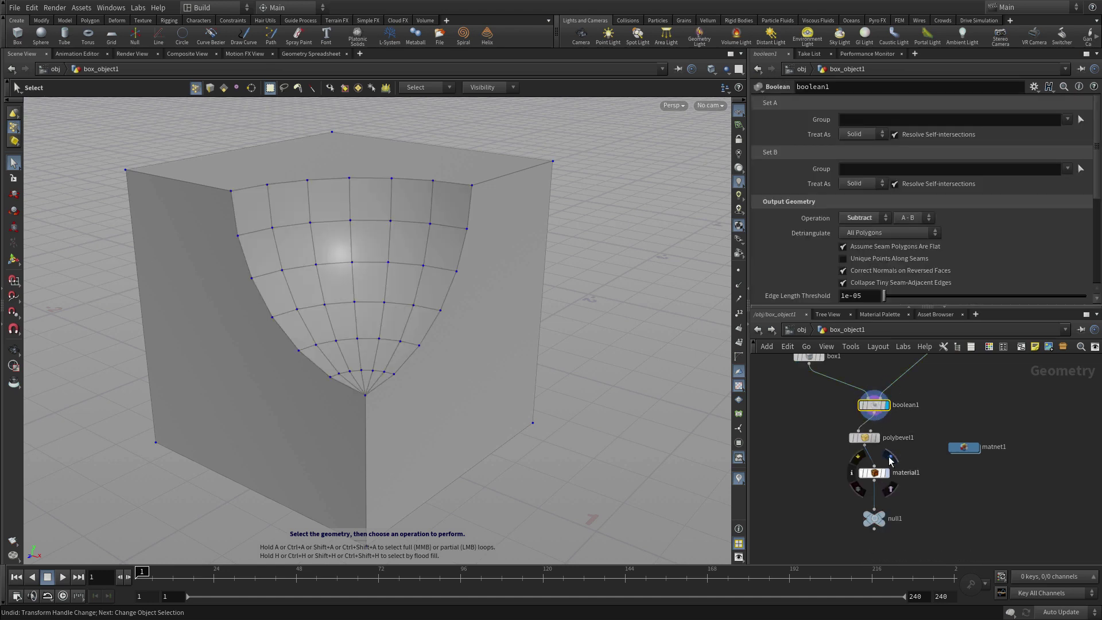
pyautogui.click(882, 475)
pyautogui.click(880, 475)
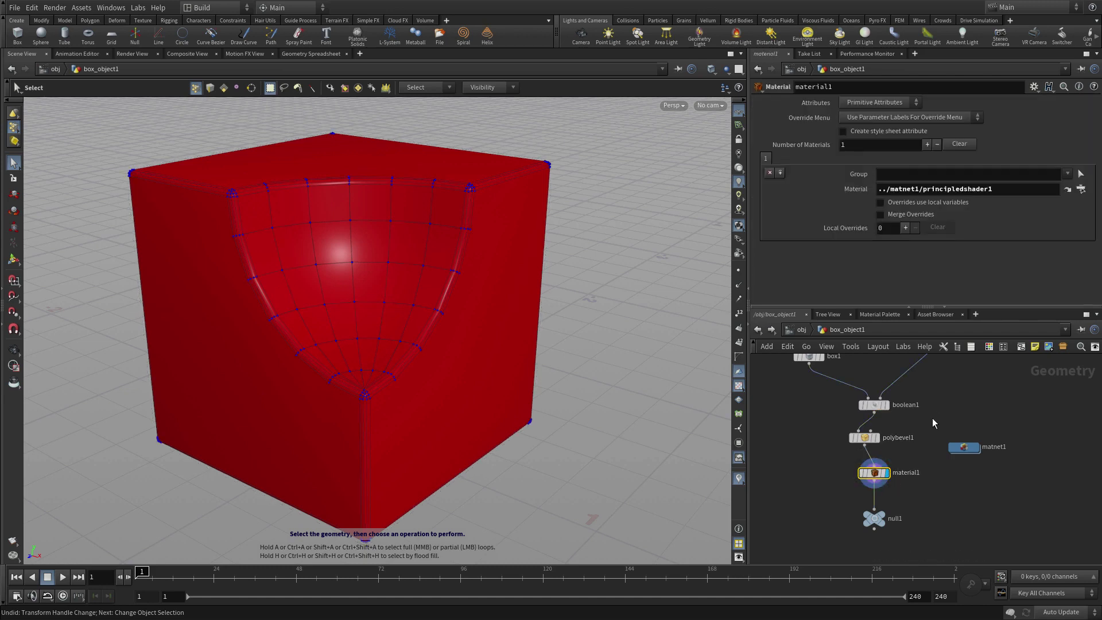
pyautogui.moveTo(936, 404); pyautogui.dragTo(947, 423, button='middle')
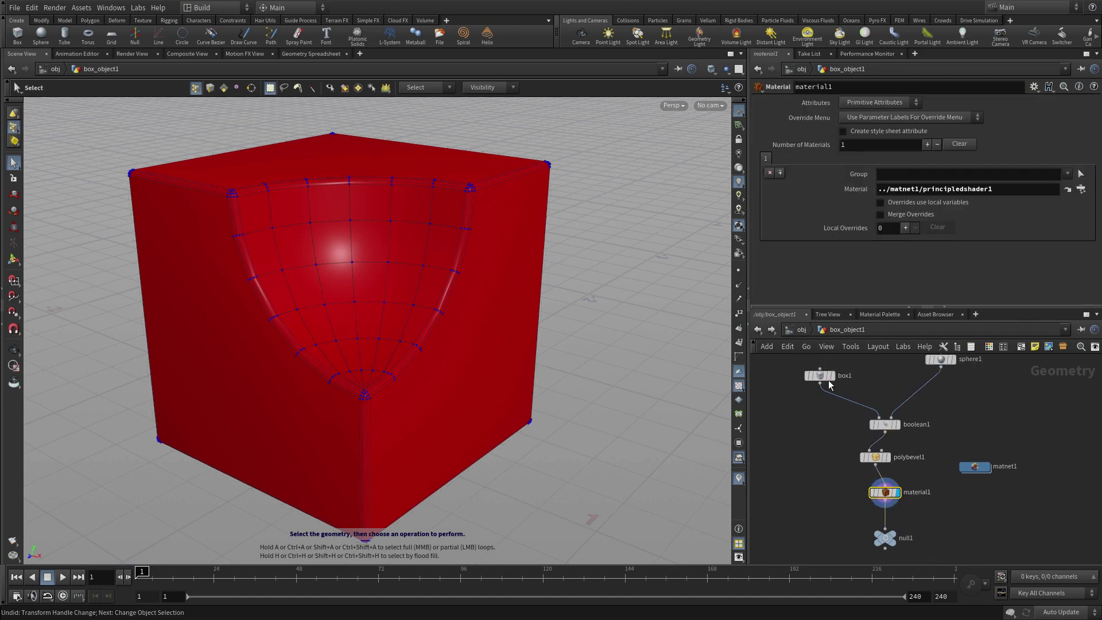
pyautogui.moveTo(822, 380)
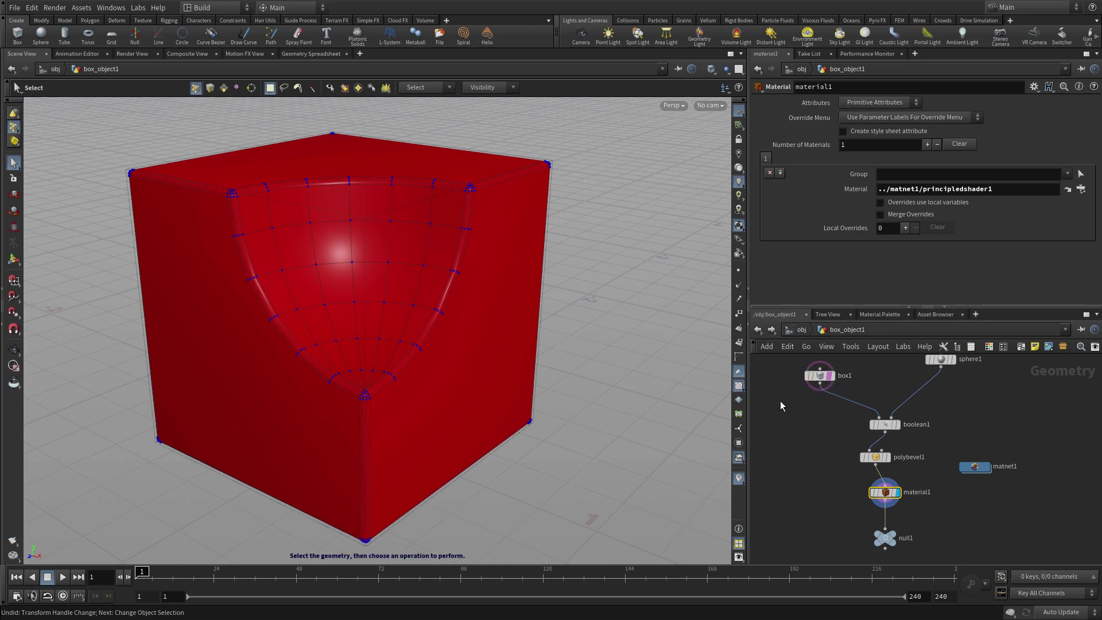
pyautogui.press('Escape')
pyautogui.moveTo(381, 287); pyautogui.dragTo(437, 298)
pyautogui.press('s')
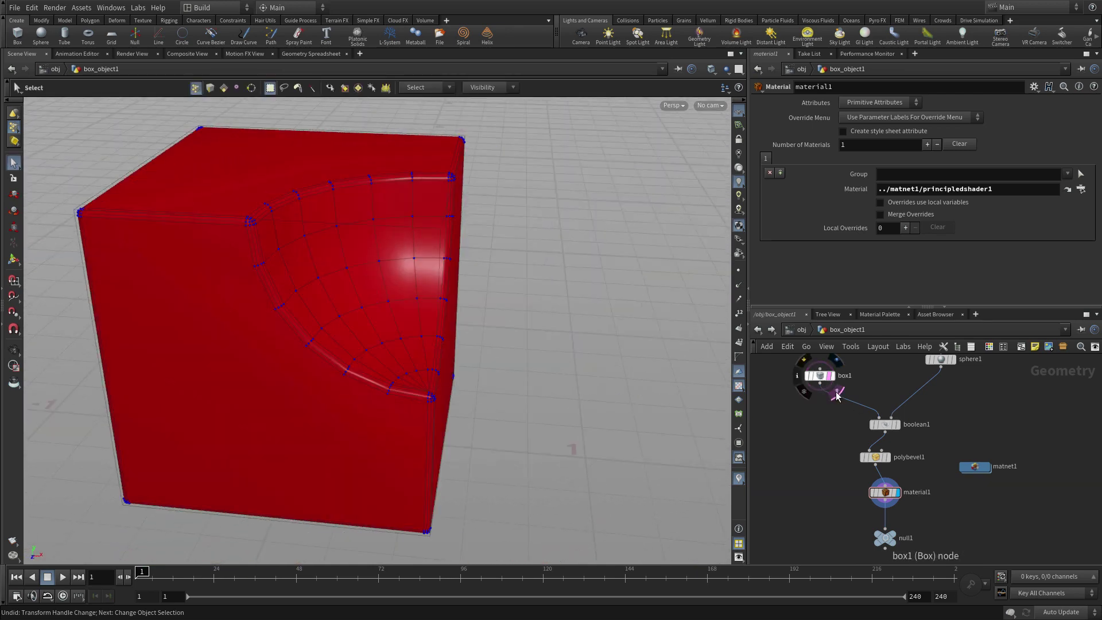
# Select polybevel1 and orbit the viewport to inspect the cube's edges
pyautogui.click(877, 459)
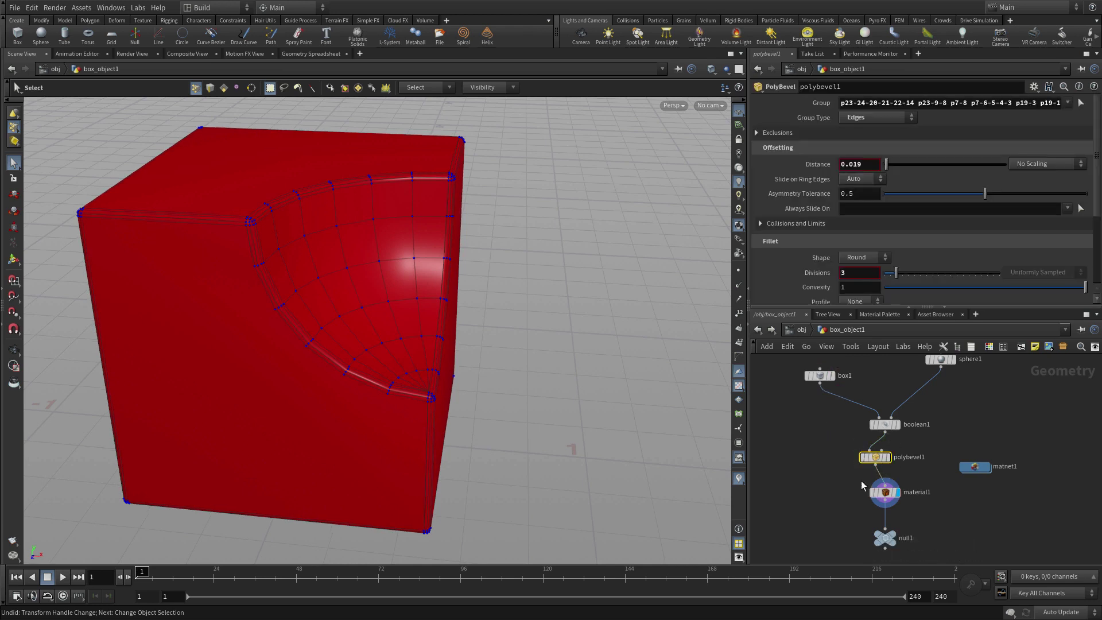
pyautogui.moveTo(865, 456)
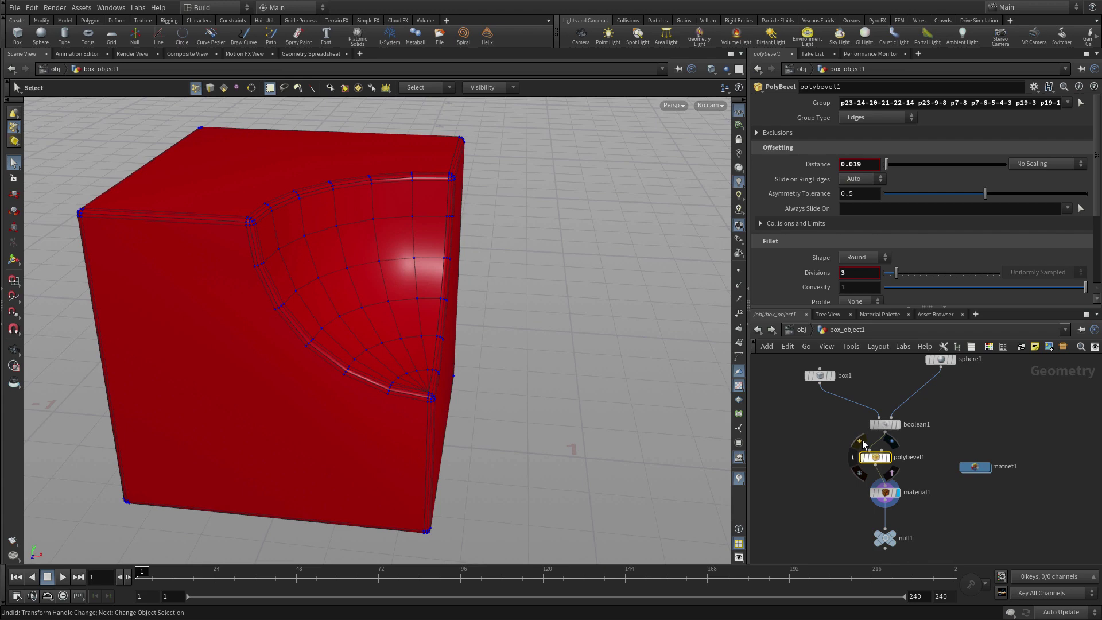
pyautogui.press('Escape')
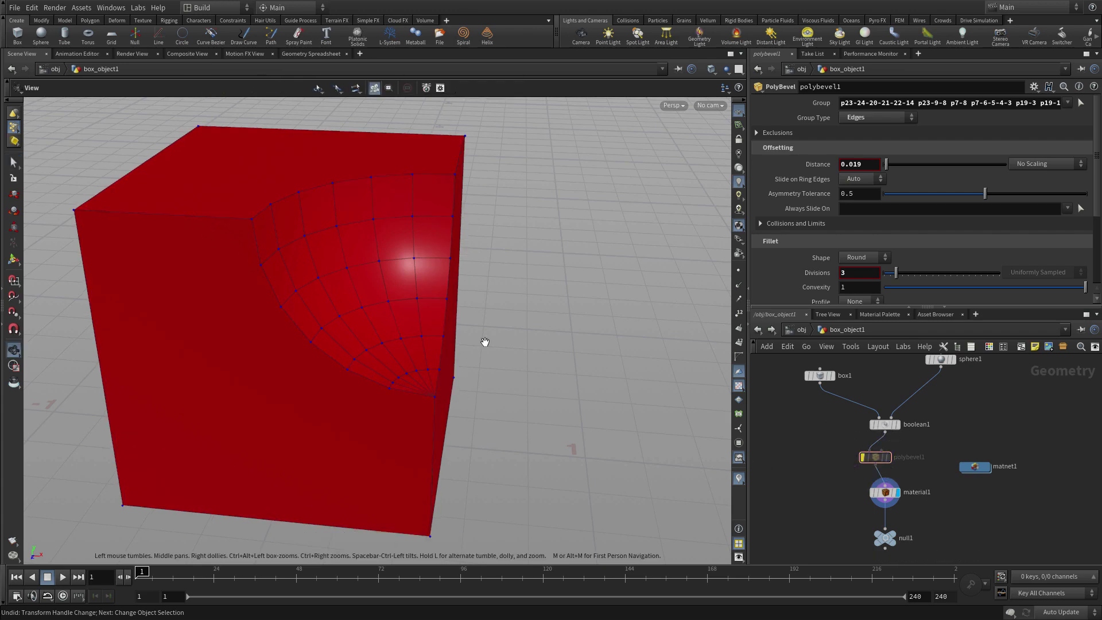
pyautogui.moveTo(598, 432); pyautogui.dragTo(423, 322)
pyautogui.press('s')
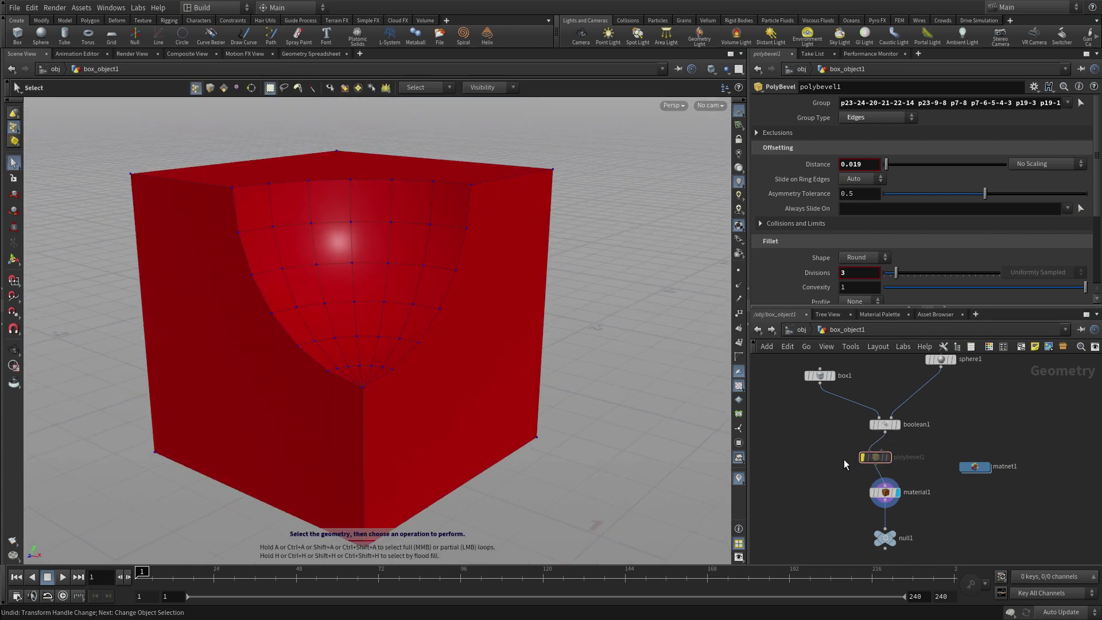
# Turn off polybevel1's bypass so its 0.019 Round bevel applies again
pyautogui.moveTo(873, 460)
pyautogui.click(859, 443)
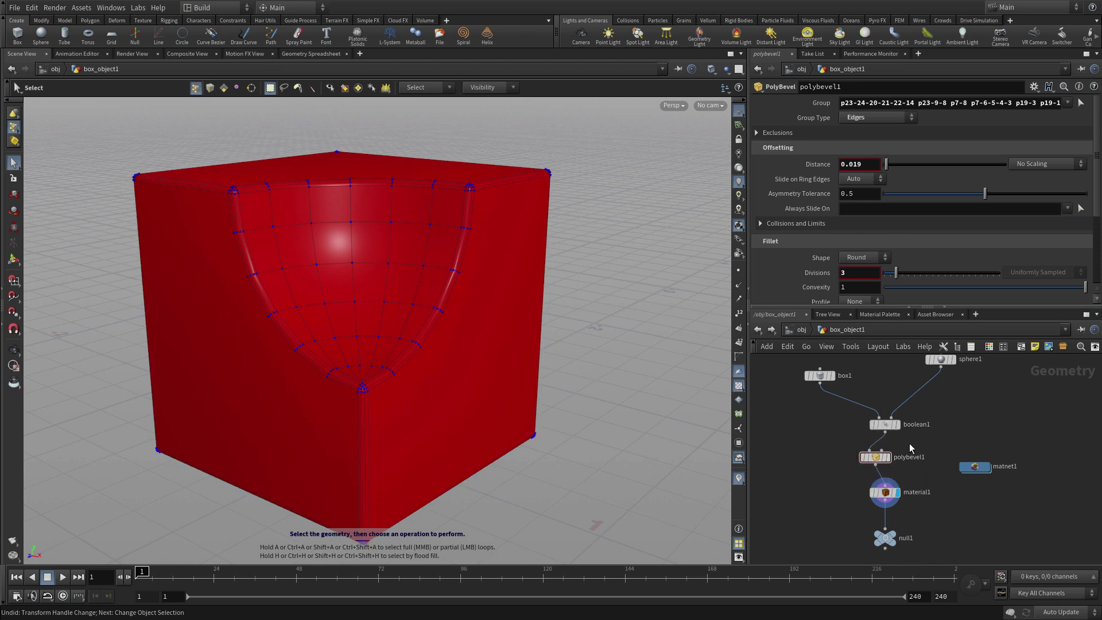
pyautogui.moveTo(900, 427)
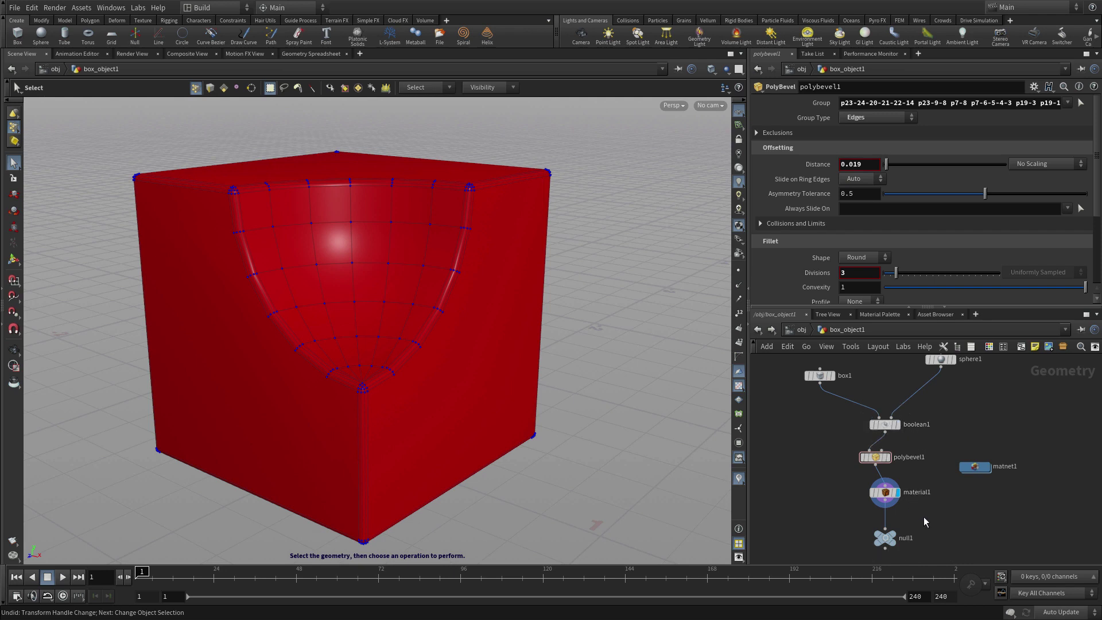
pyautogui.scroll(2, 923, 520)
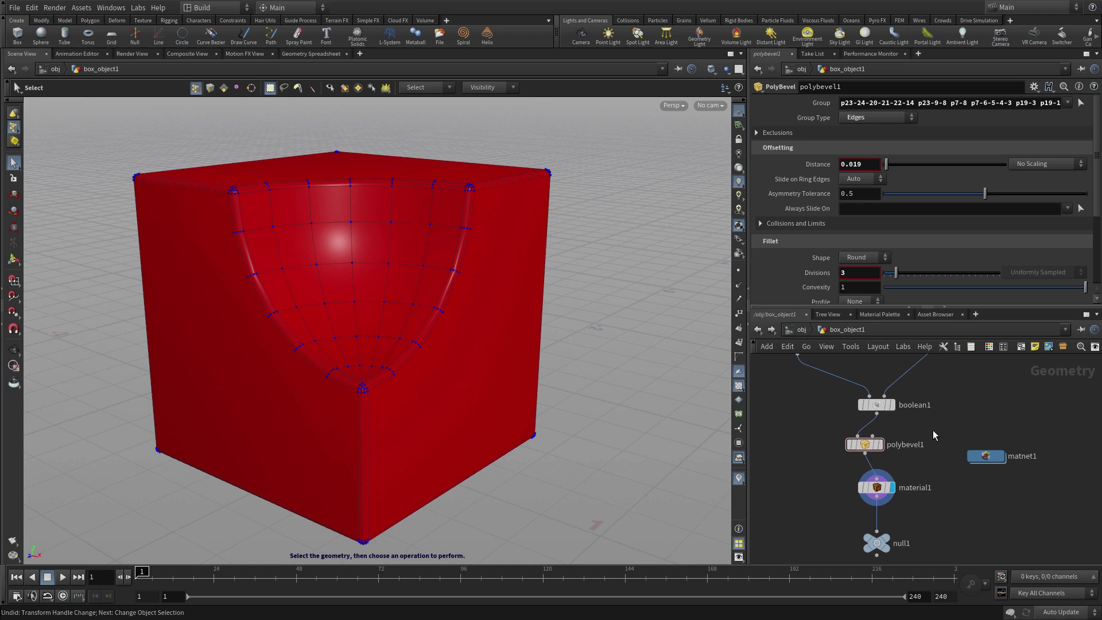
pyautogui.moveTo(933, 428); pyautogui.dragTo(942, 469, button='middle')
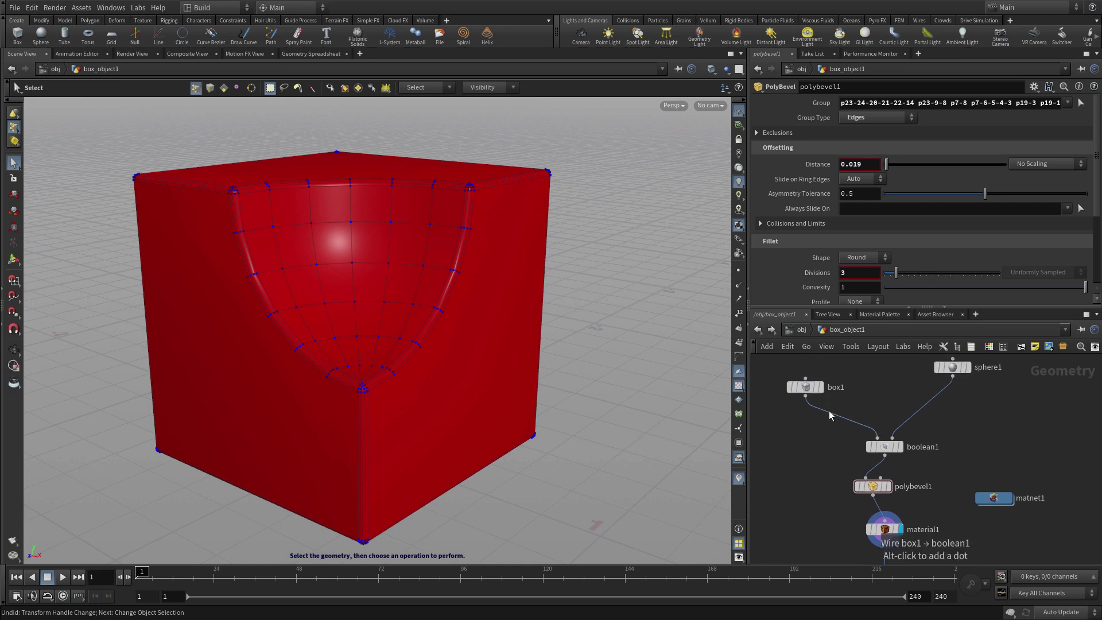
# Widen box1 along X to size 1.18874 with its handle, then select sphere1
pyautogui.click(806, 392)
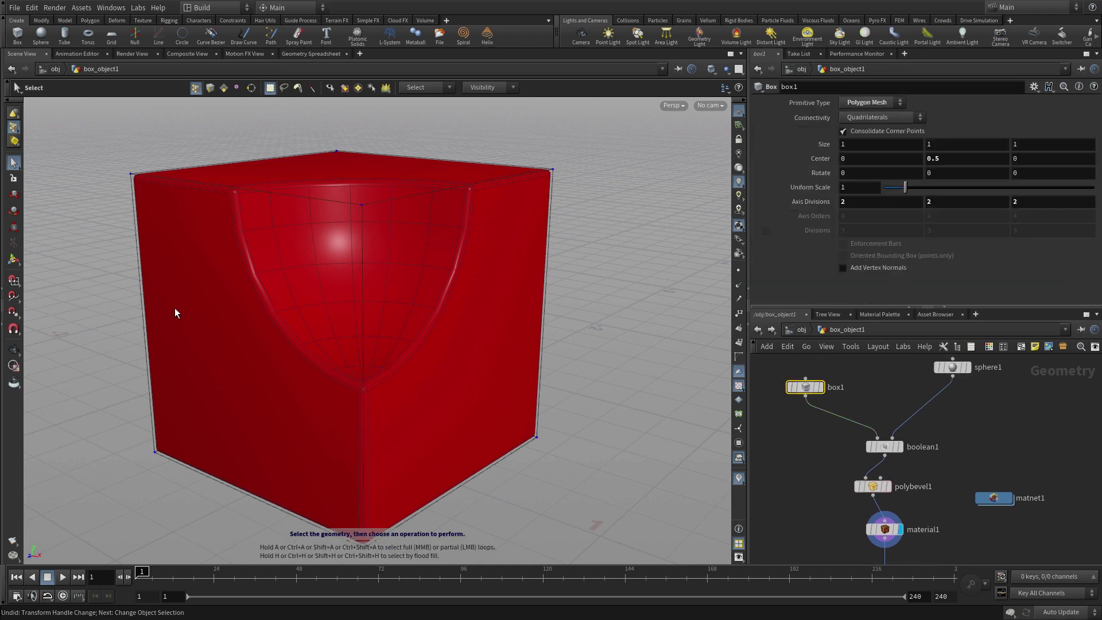
pyautogui.click(14, 259)
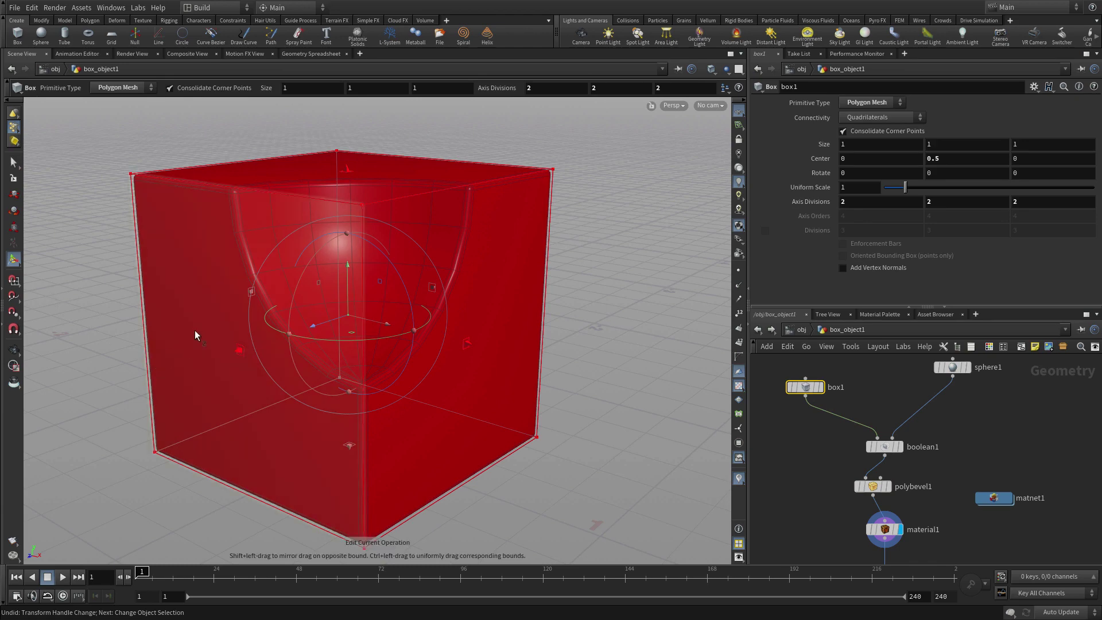
pyautogui.keyDown('alt'); pyautogui.moveTo(236, 357); pyautogui.dragTo(131, 275); pyautogui.keyUp('alt')
pyautogui.press('Escape')
pyautogui.moveTo(514, 346); pyautogui.dragTo(678, 356)
pyautogui.press('Return')
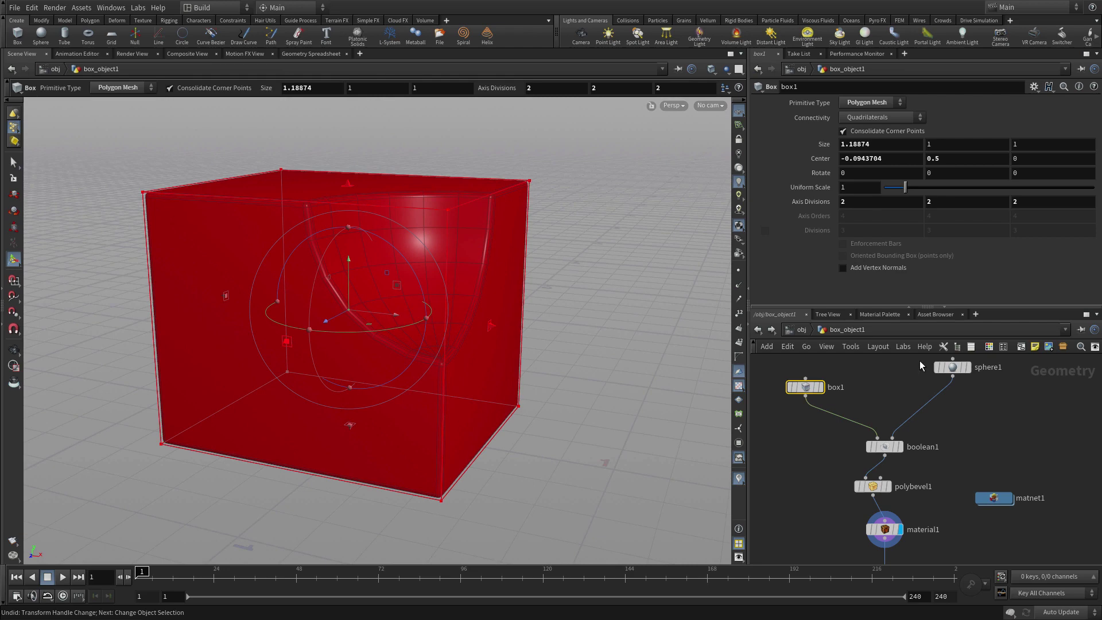
pyautogui.click(951, 368)
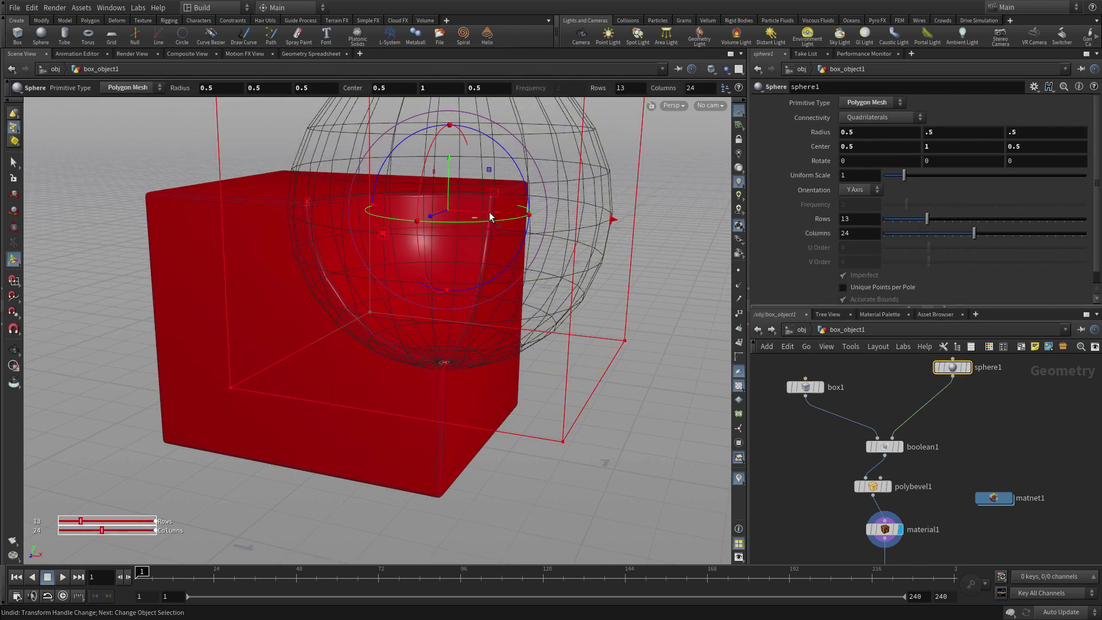
pyautogui.moveTo(494, 216); pyautogui.dragTo(423, 202)
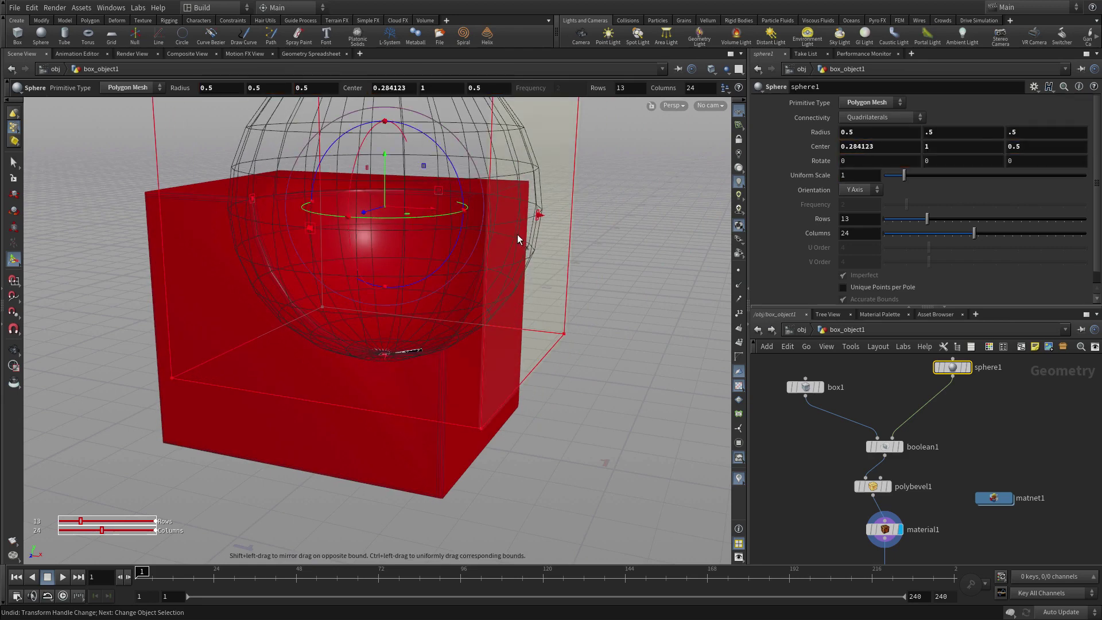
pyautogui.hotkey('ctrl', 'z')
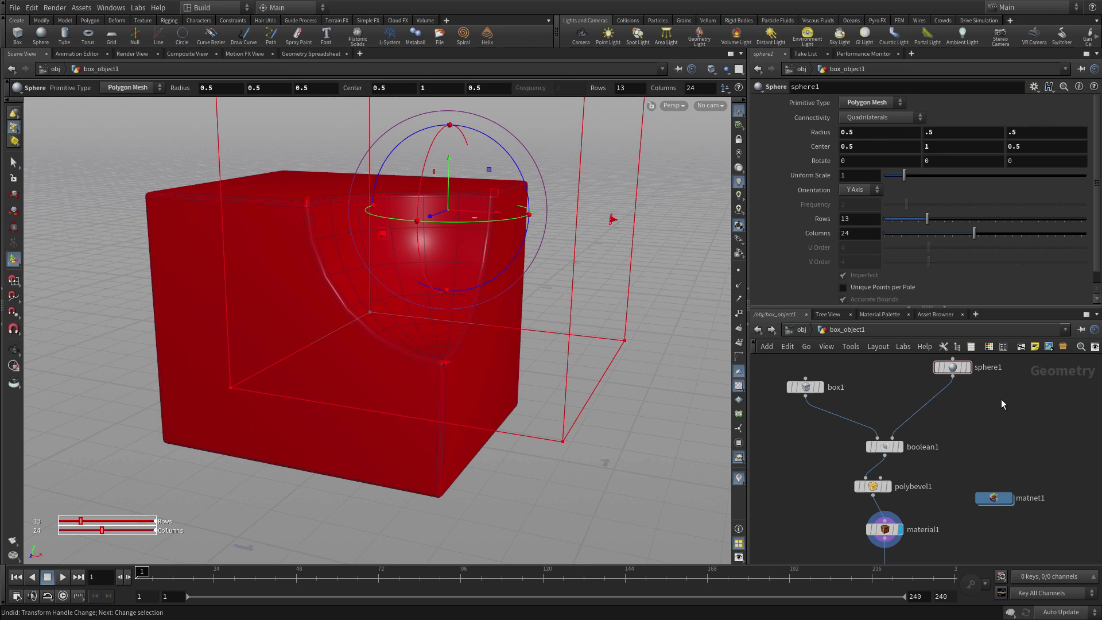
pyautogui.click(953, 369)
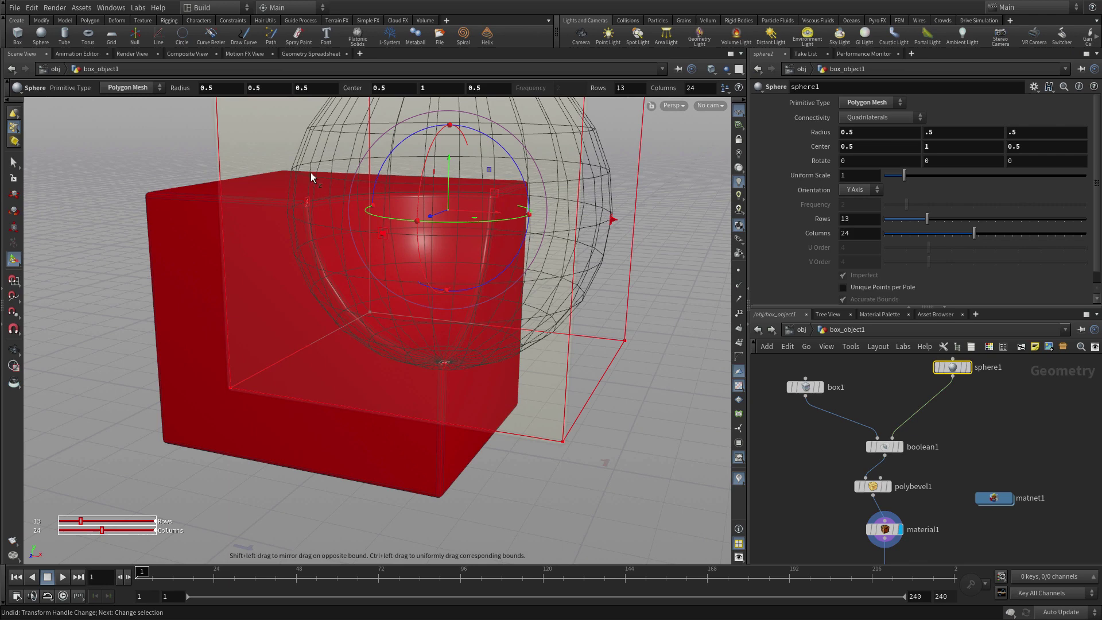
# Make null1 the displayed node and take it out of bypass
pyautogui.click(867, 507)
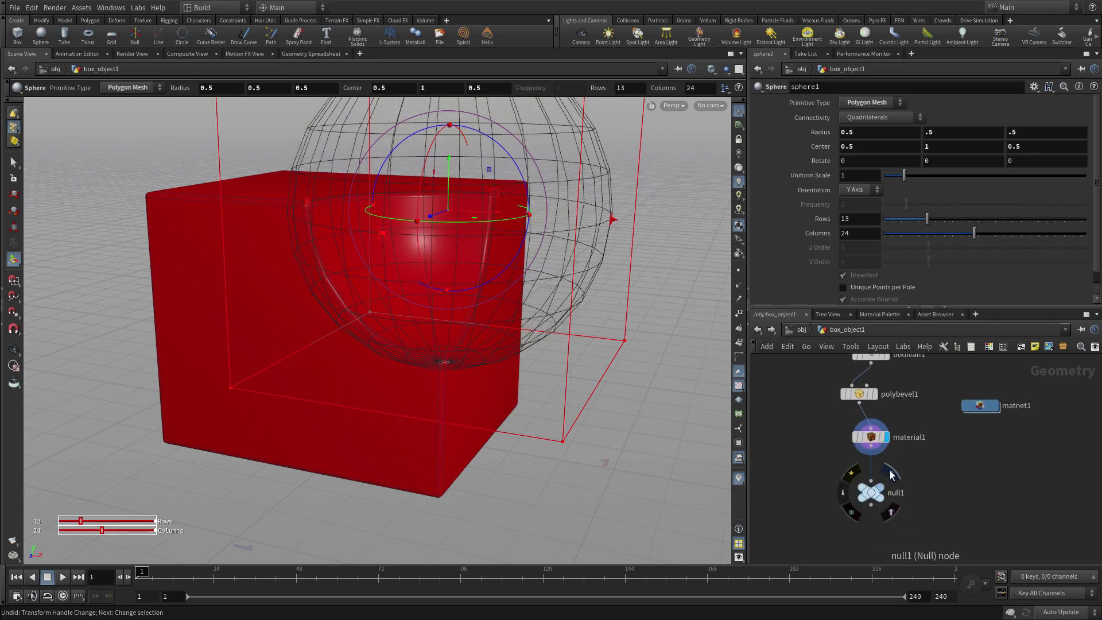
pyautogui.press('r')
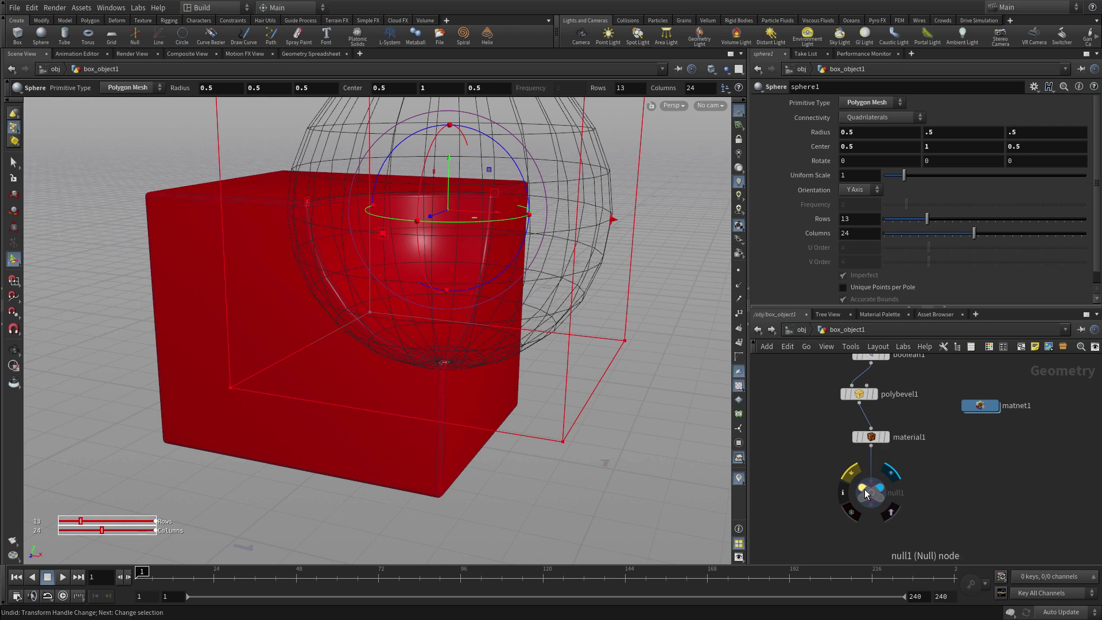
pyautogui.press('q')
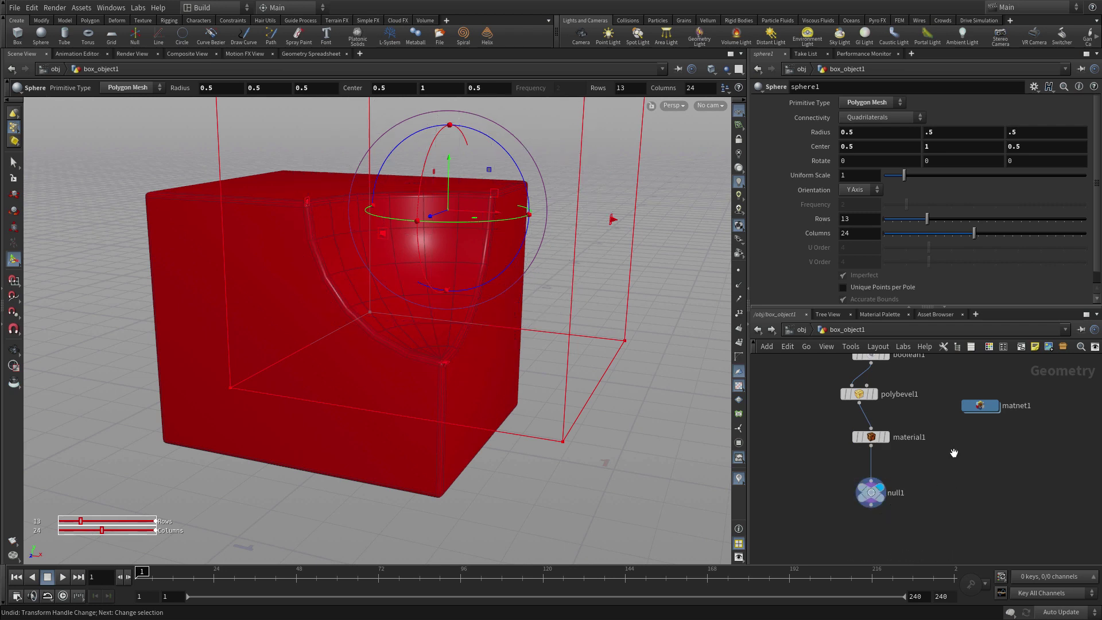
pyautogui.moveTo(951, 475); pyautogui.dragTo(988, 495)
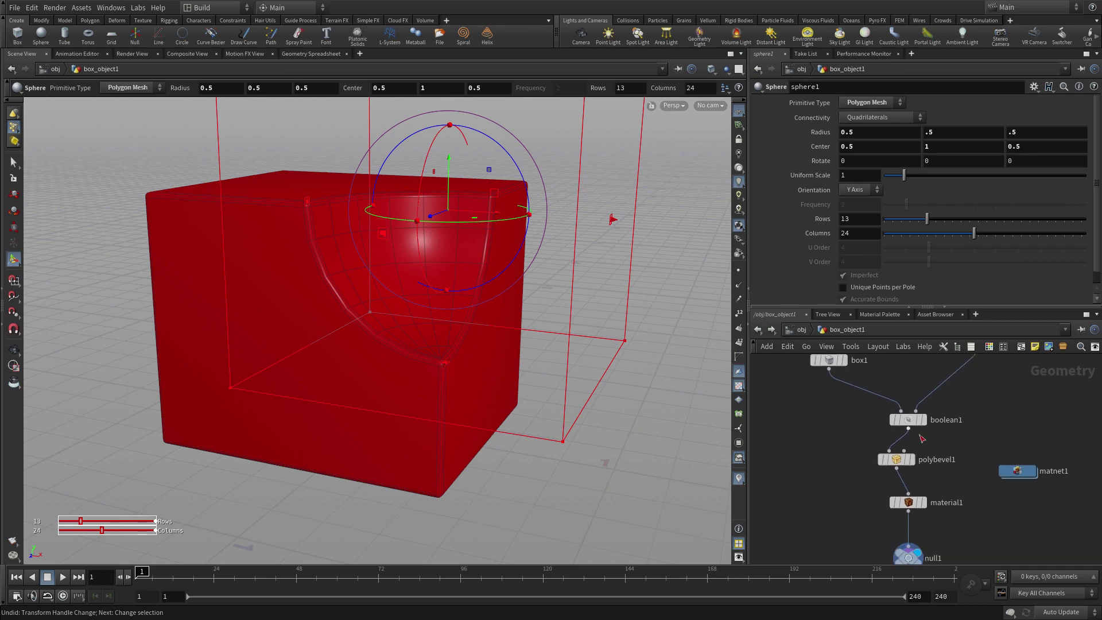
# Inspect boolean1's A - B subtract of the sphere from the box, orbiting the result
pyautogui.click(925, 402)
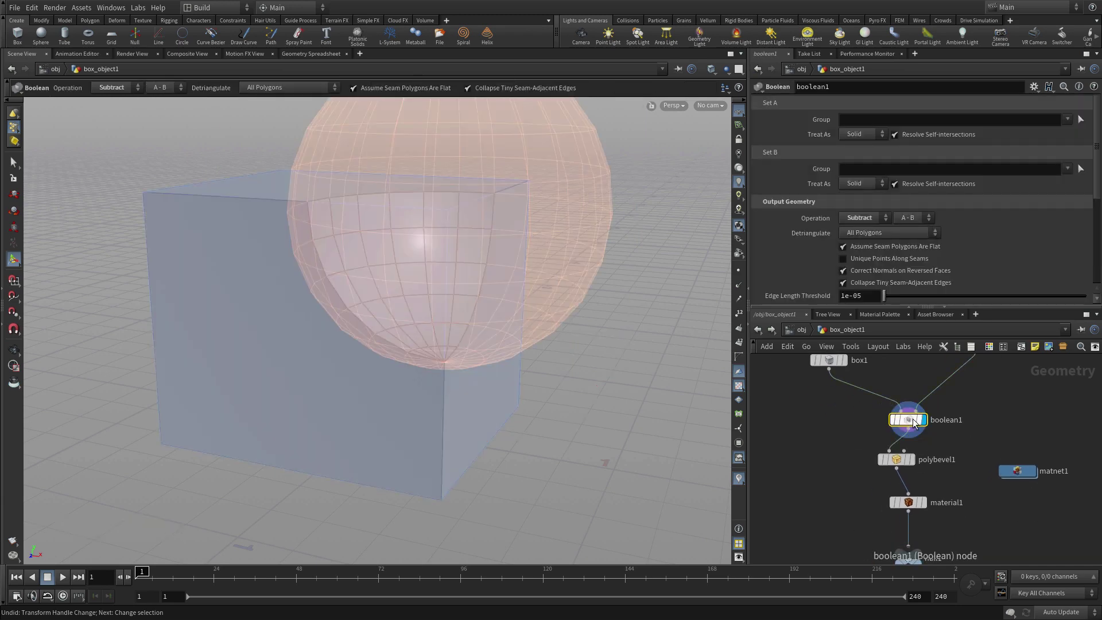
pyautogui.press('Escape')
pyautogui.moveTo(598, 383); pyautogui.dragTo(515, 380)
pyautogui.press('Return')
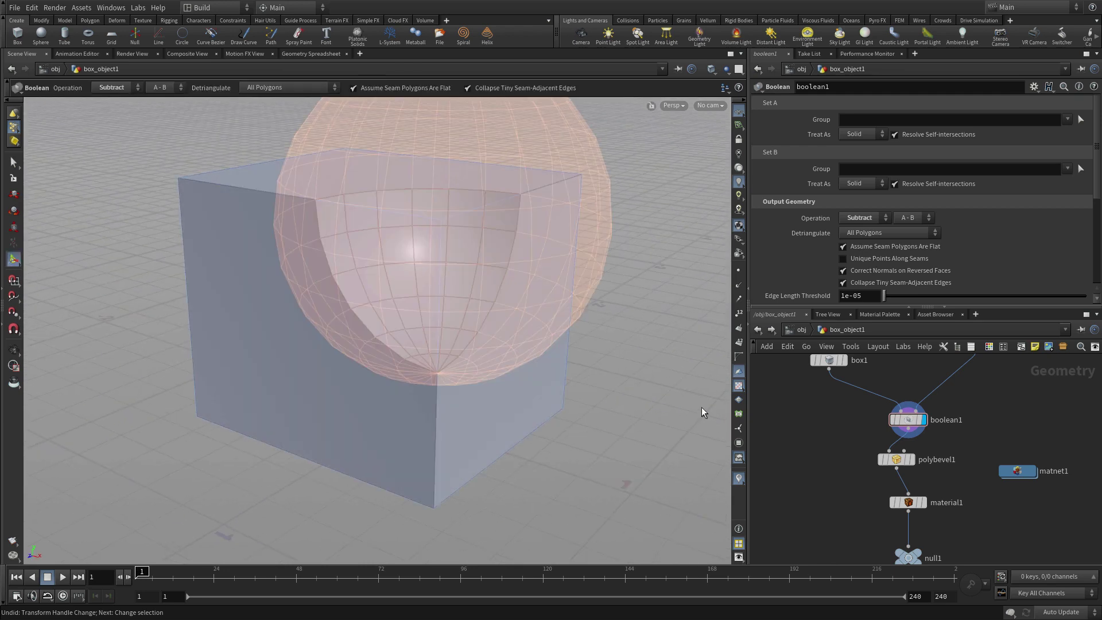
# Go up to /obj and dive back inside box_object1
pyautogui.click(807, 332)
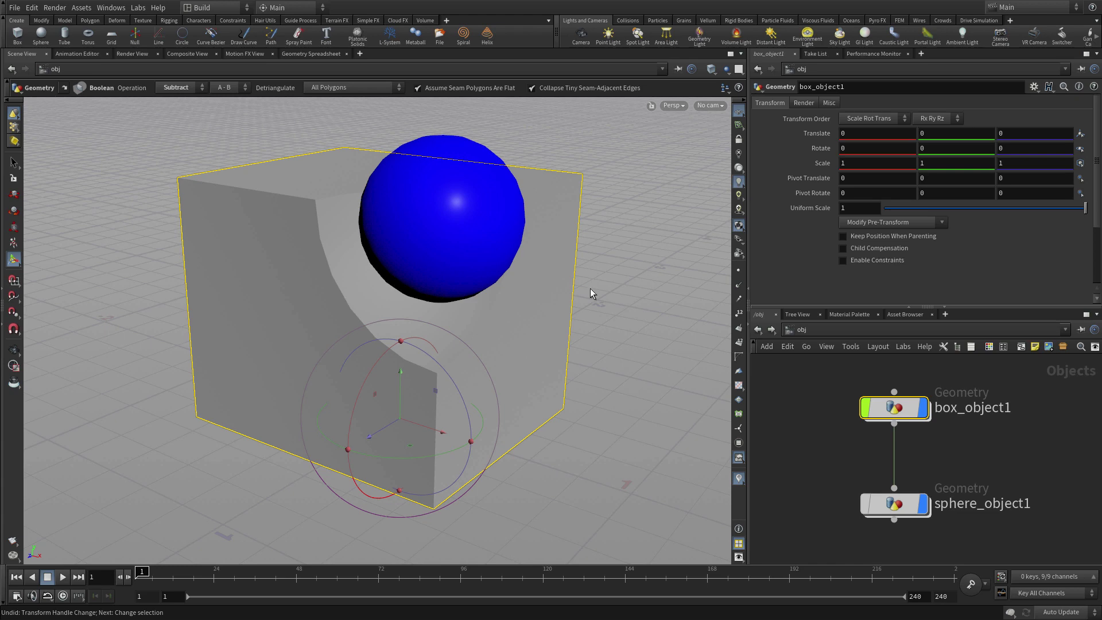
pyautogui.doubleClick(894, 407)
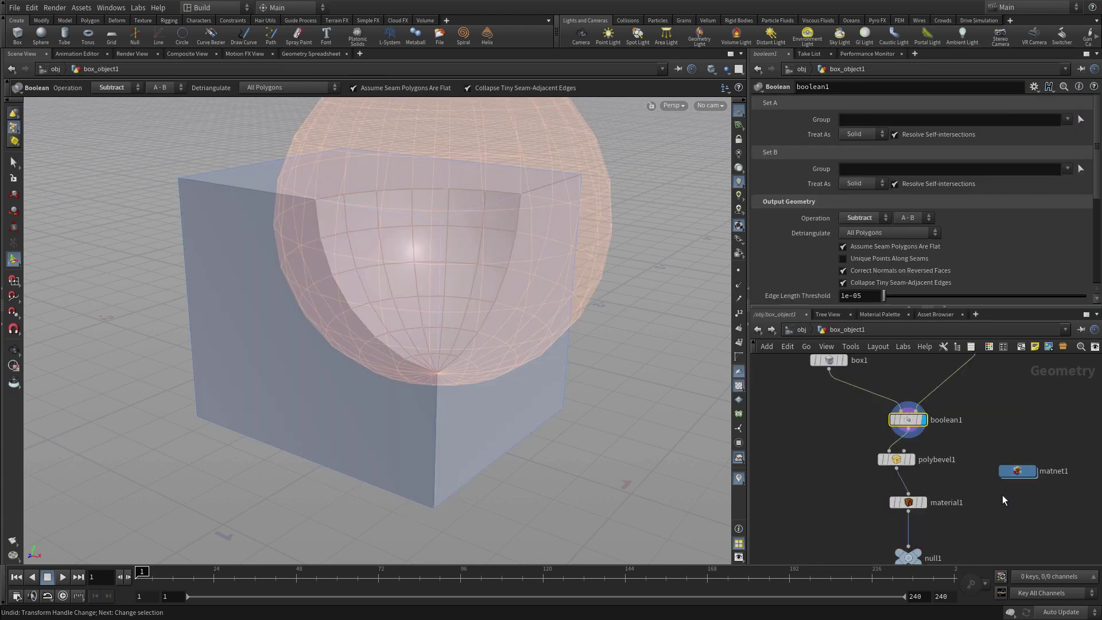
pyautogui.moveTo(1002, 495); pyautogui.dragTo(962, 447, button='middle')
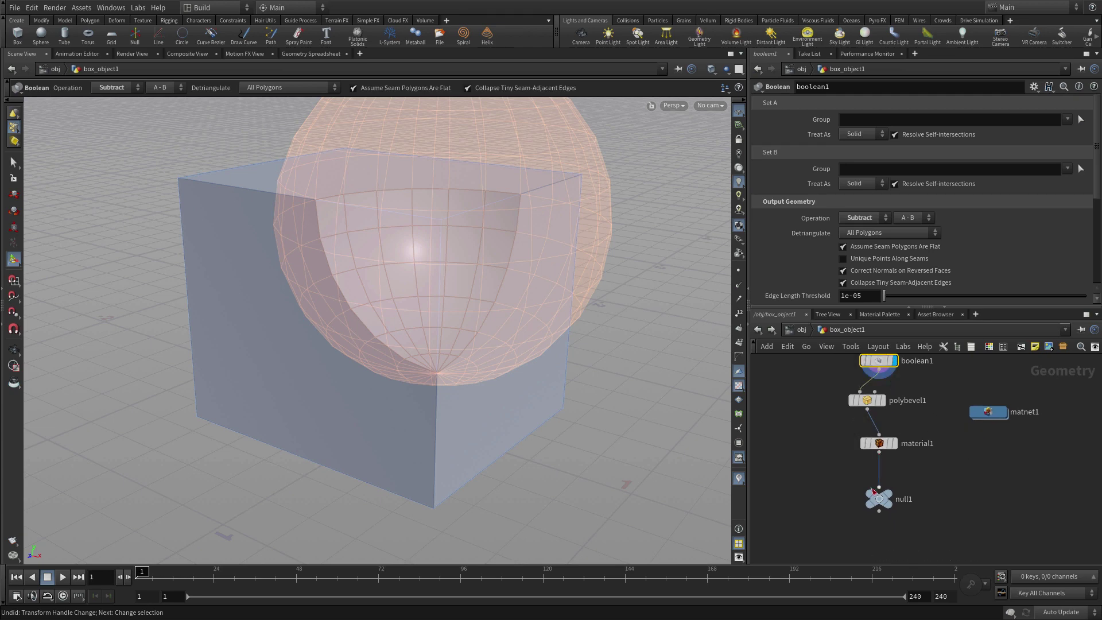
# Add an output0 node below null1 and wire it in
pyautogui.moveTo(881, 500)
pyautogui.press('Tab')
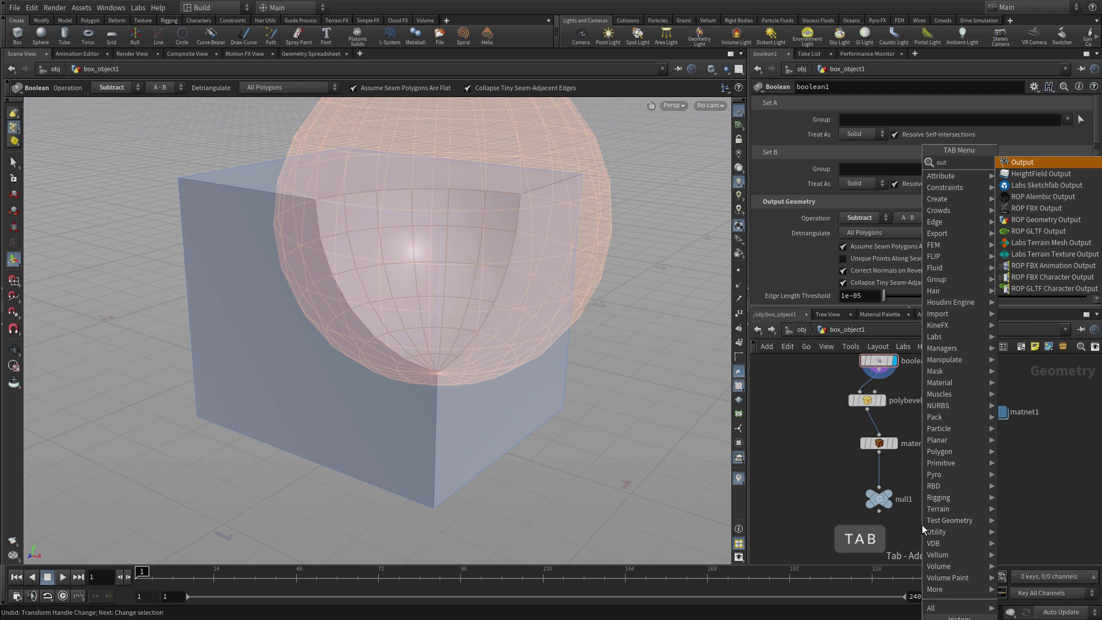
pyautogui.click(921, 524)
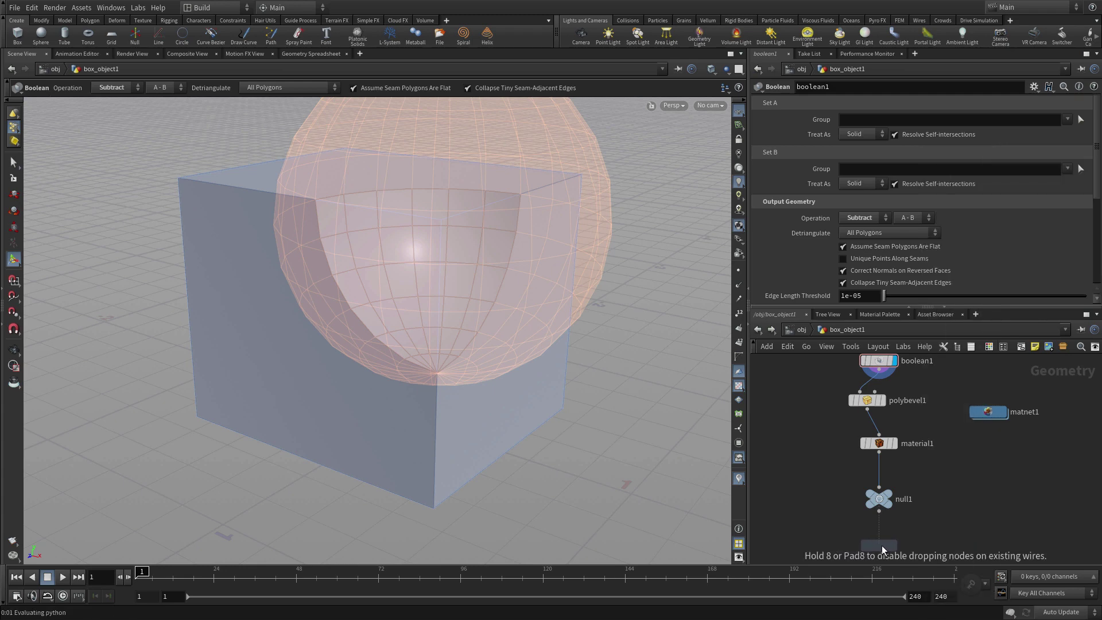
pyautogui.click(881, 545)
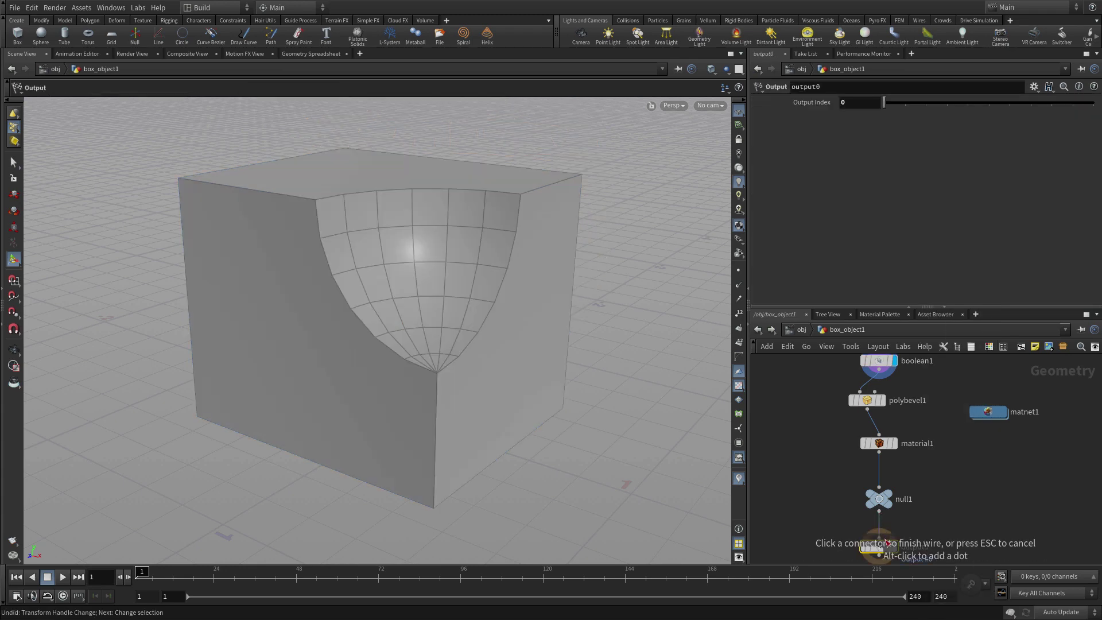
pyautogui.click(886, 541)
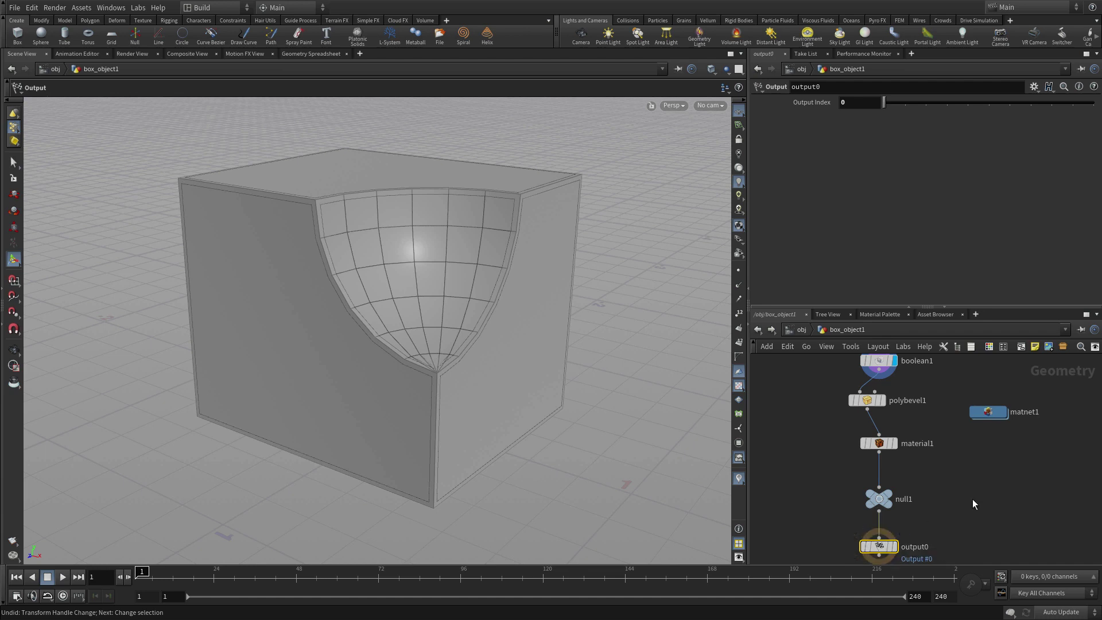
# Go up to /obj, deselect, and re-enter box_object1's geometry network
pyautogui.click(798, 329)
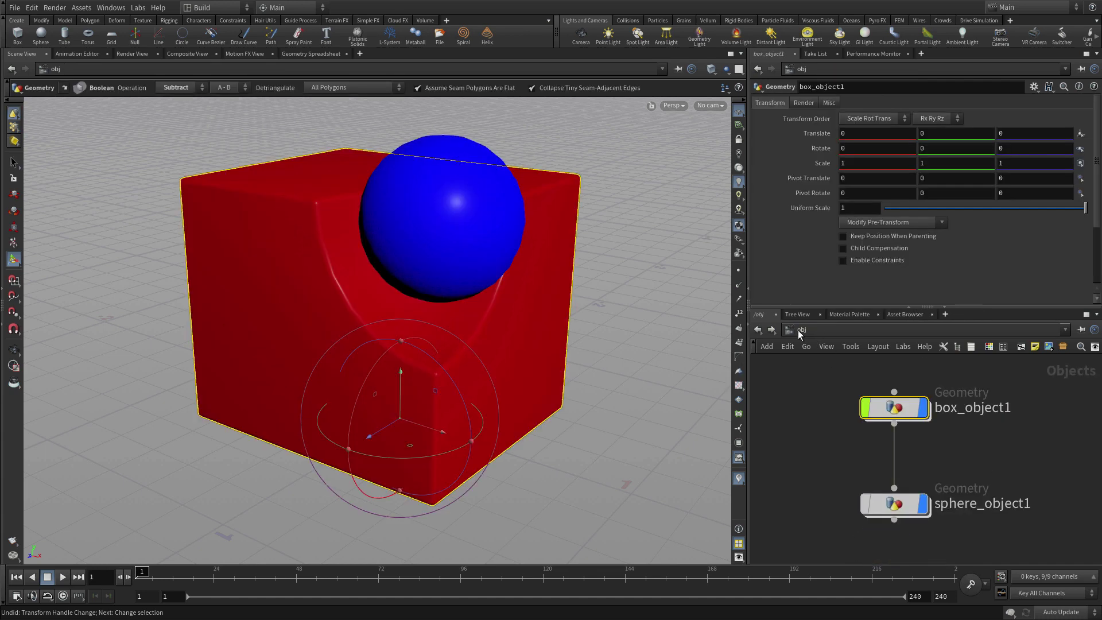
pyautogui.click(812, 396)
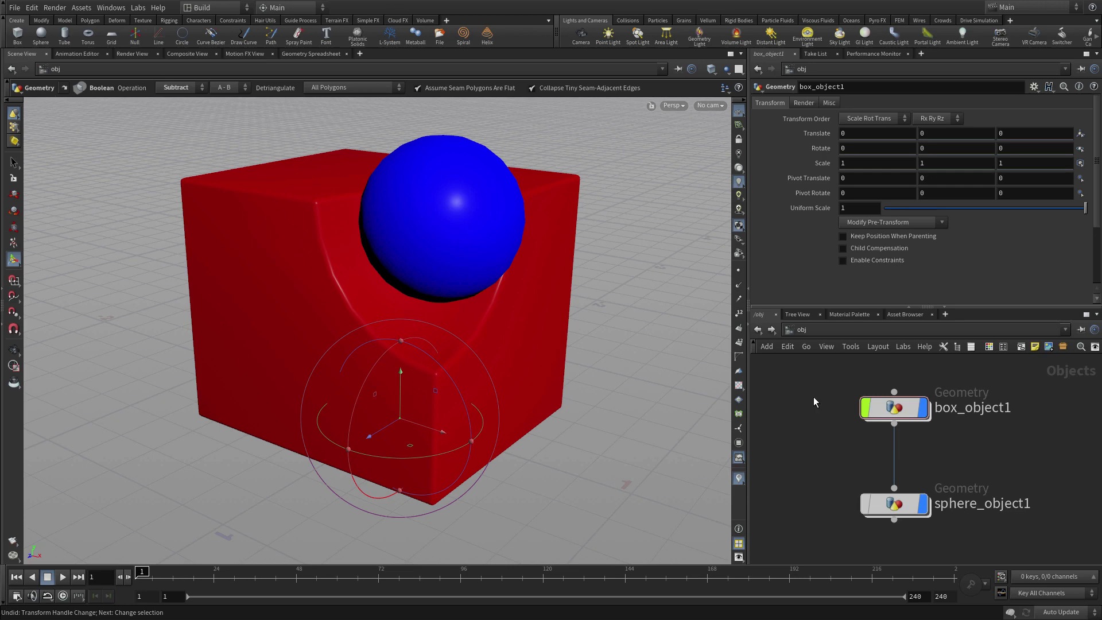
pyautogui.click(893, 408)
pyautogui.doubleClick(893, 407)
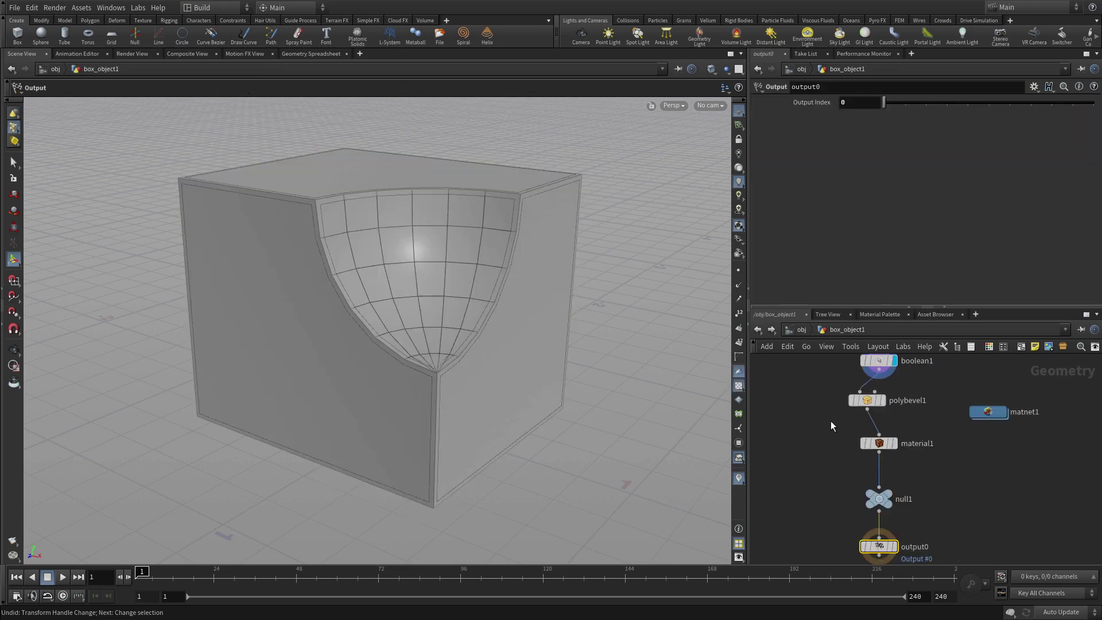
pyautogui.moveTo(852, 417)
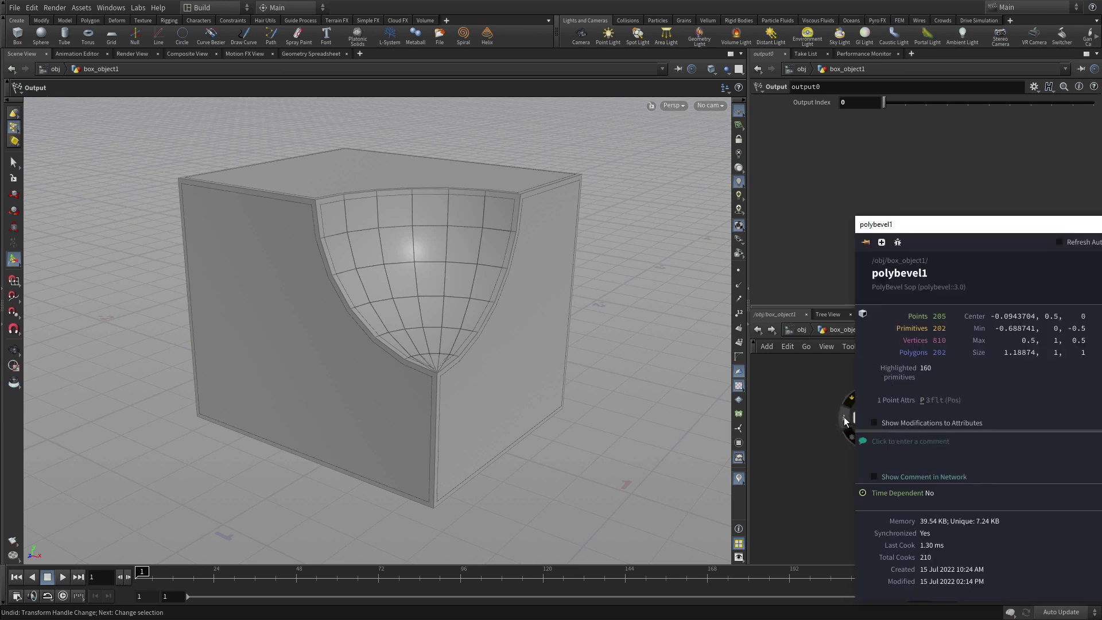
pyautogui.moveTo(954, 230); pyautogui.dragTo(488, 134)
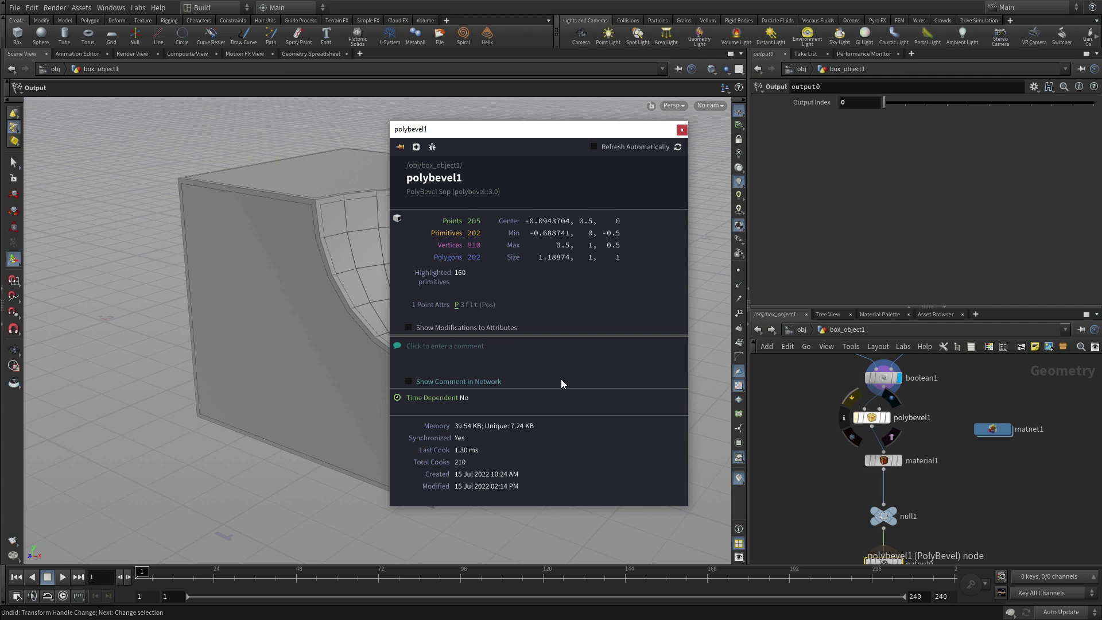
pyautogui.click(400, 147)
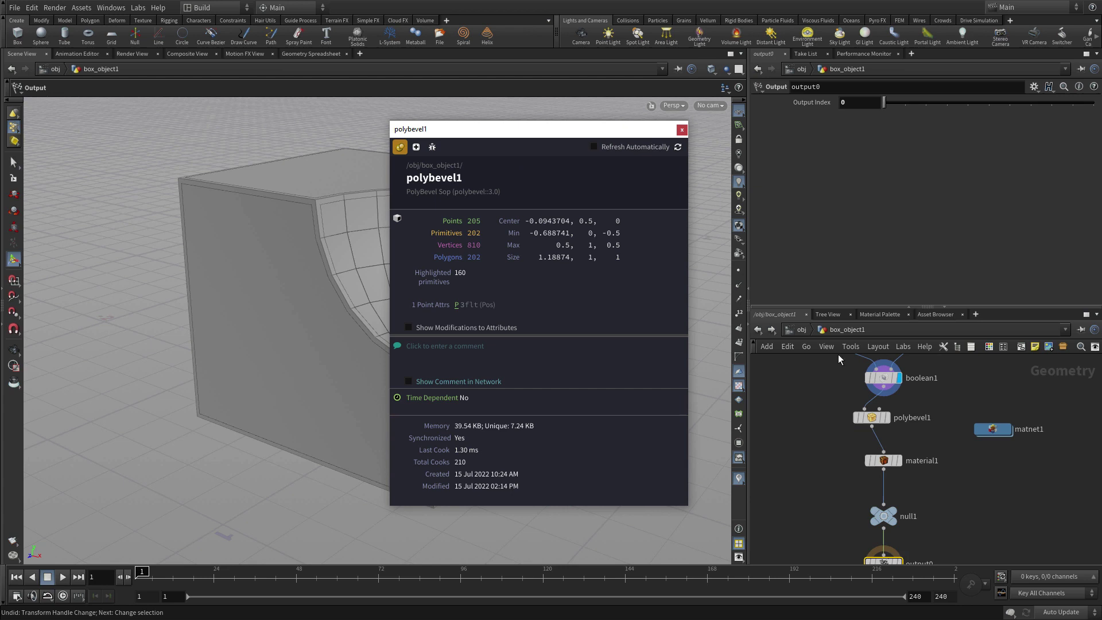
pyautogui.click(400, 147)
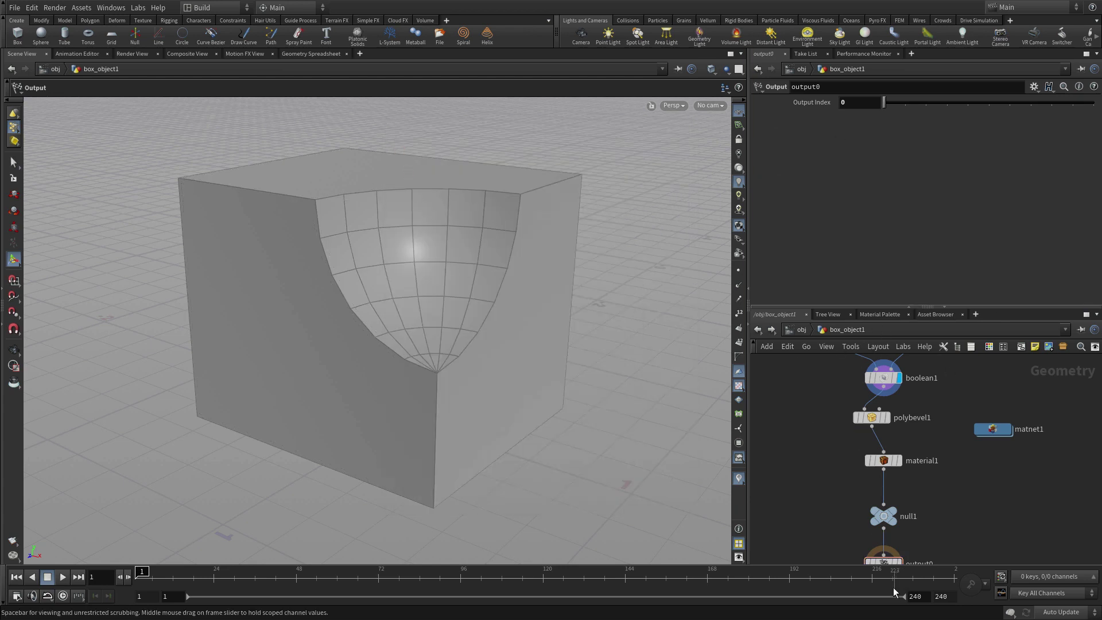
pyautogui.moveTo(897, 567)
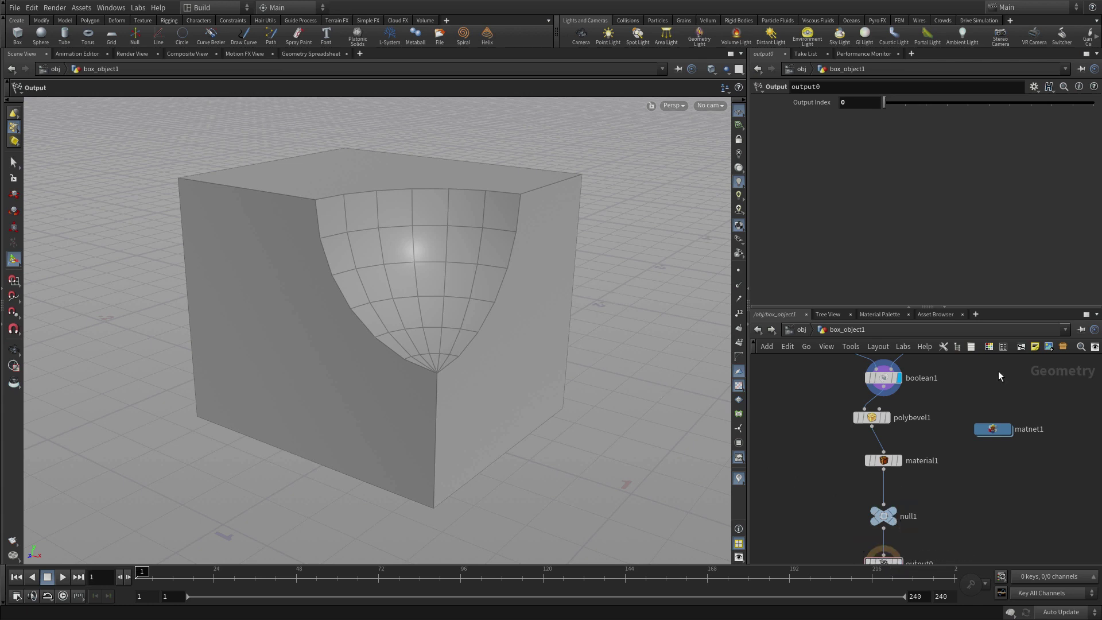
# Maximize the network pane and set null1 as the displayed node
pyautogui.click(1085, 314)
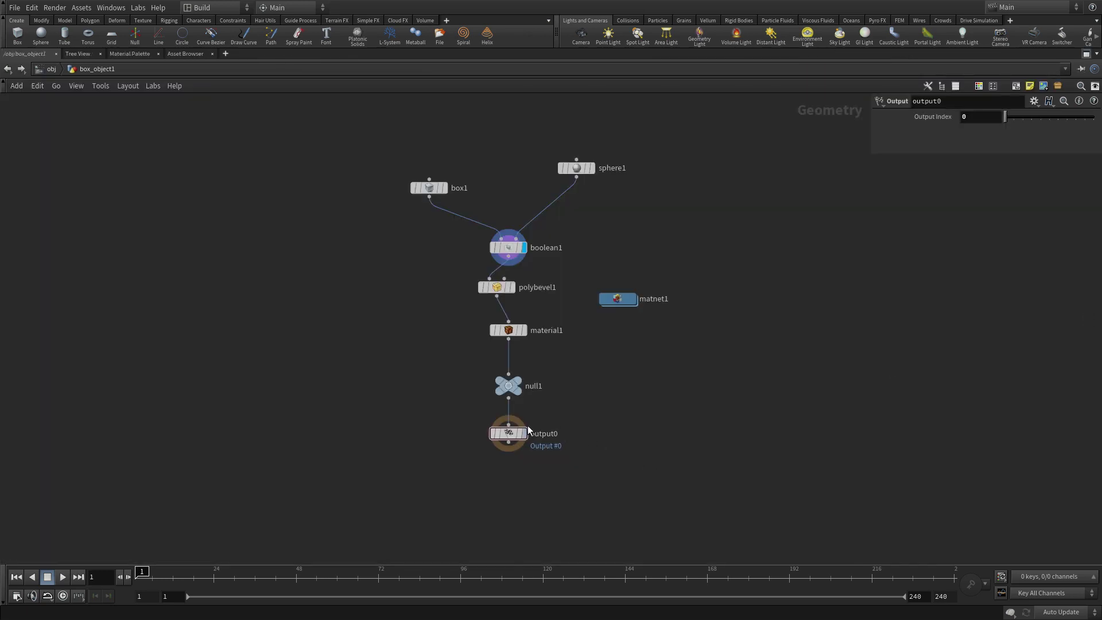
pyautogui.click(520, 380)
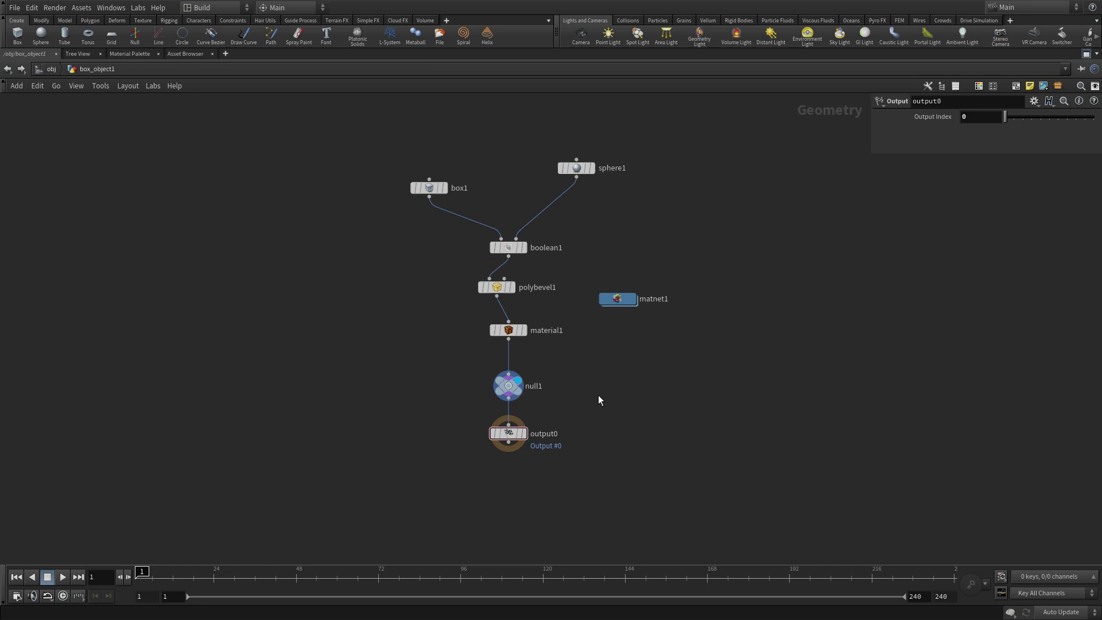
pyautogui.moveTo(630, 379); pyautogui.dragTo(632, 442, button='middle')
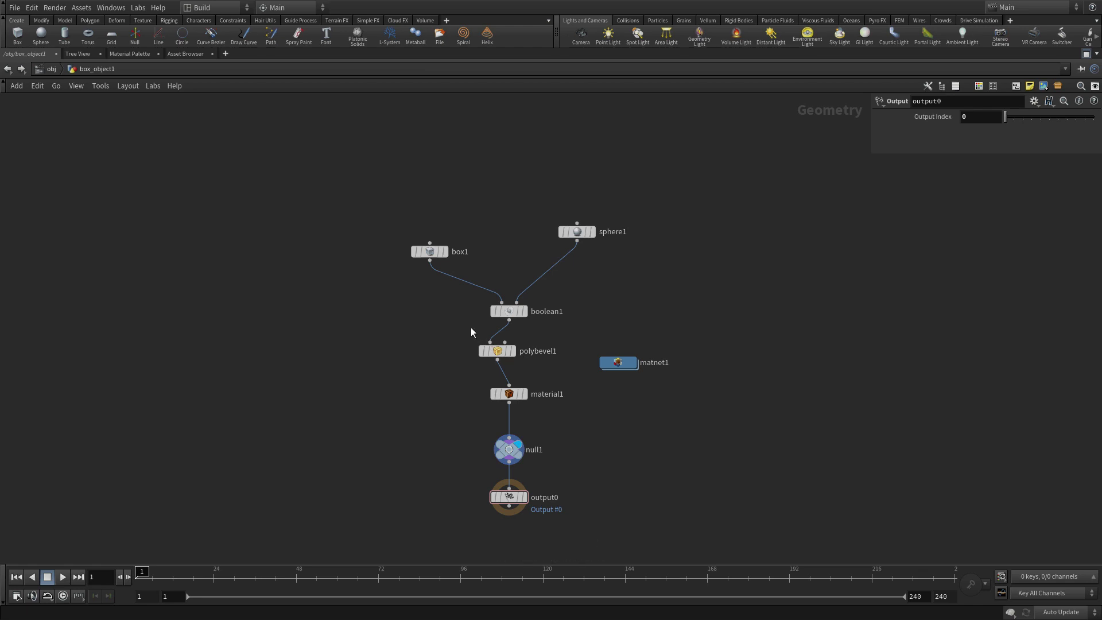
# Cut and rewire the chain so boolean1 feeds polybevel1, then material1
pyautogui.press('y')
pyautogui.moveTo(471, 329); pyautogui.dragTo(524, 331)
pyautogui.moveTo(491, 380); pyautogui.dragTo(543, 370)
pyautogui.press('j')
pyautogui.moveTo(509, 300); pyautogui.dragTo(509, 398)
pyautogui.click(509, 319)
pyautogui.click(490, 343)
pyautogui.press('y')
pyautogui.moveTo(547, 333); pyautogui.dragTo(497, 338)
# Add a Null node dropped onto the sphere1–boolean1 wire
pyautogui.rightClick(579, 249)
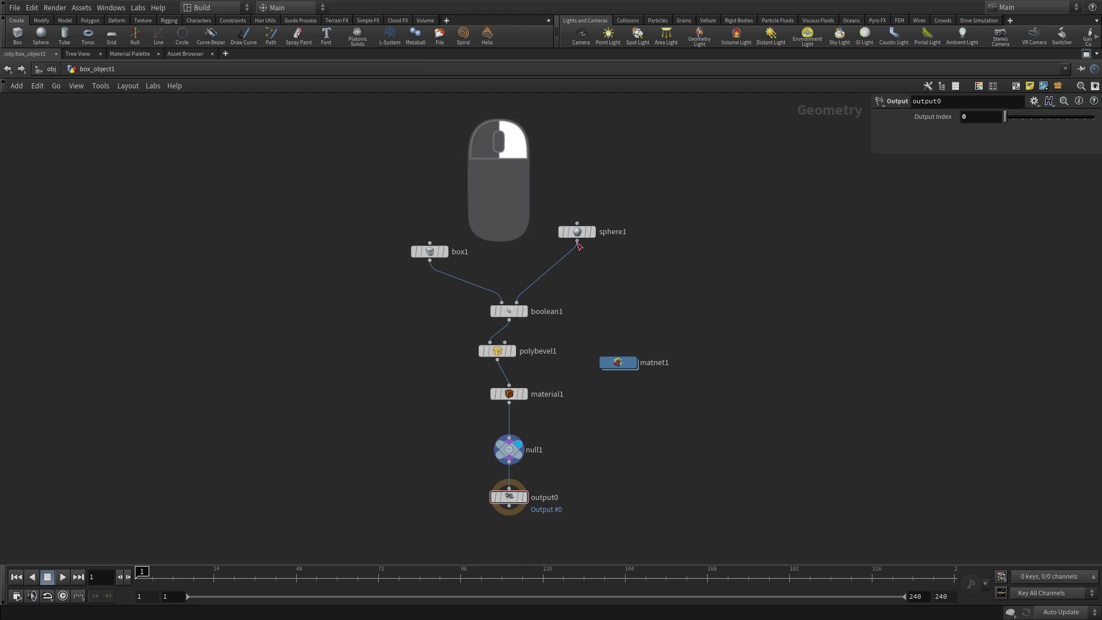
pyautogui.write('null')
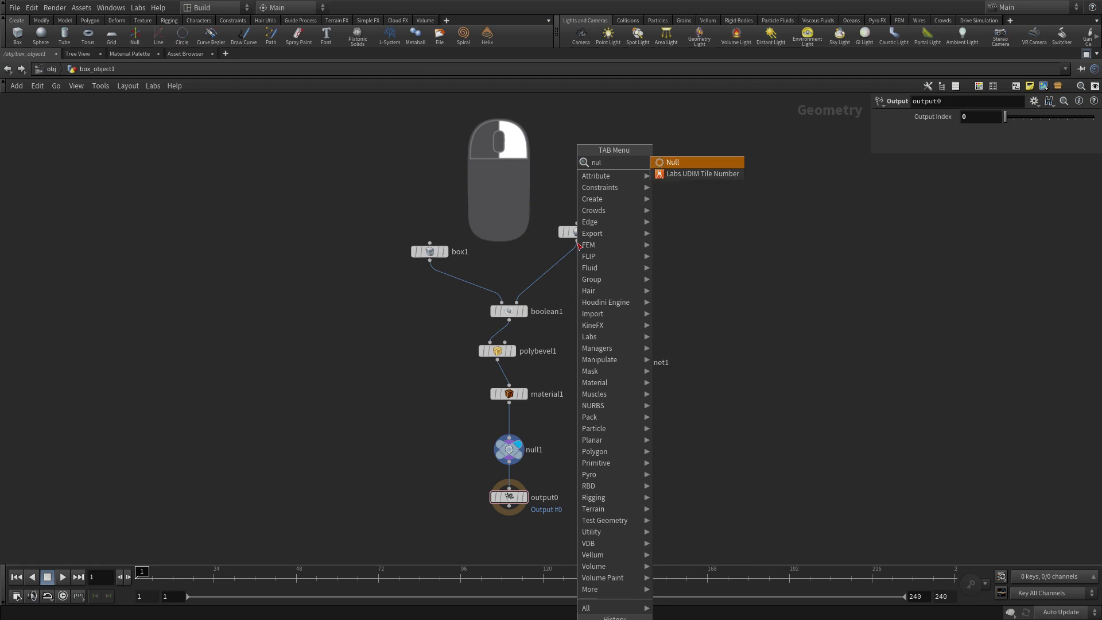
pyautogui.press('Return')
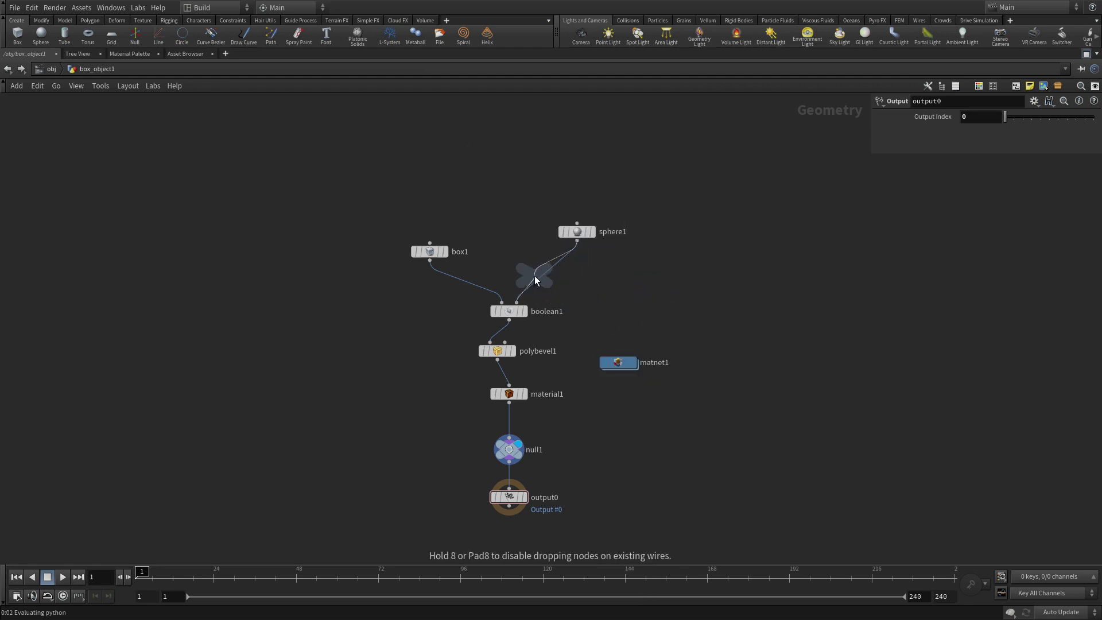
pyautogui.click(544, 272)
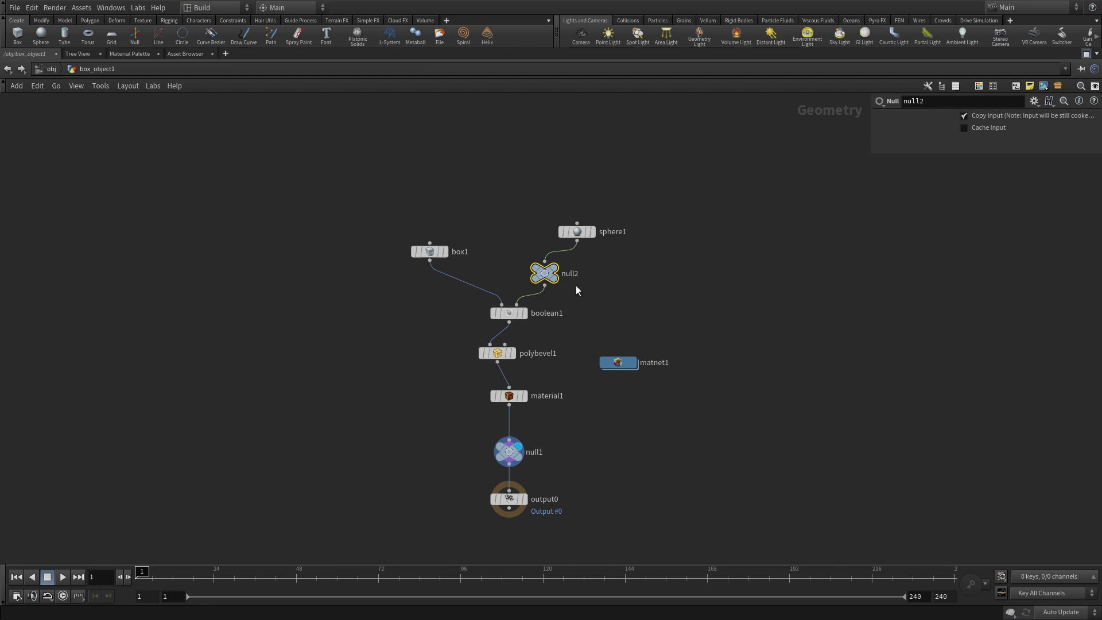
# Move null2 onto the box1→boolean1 wire instead
pyautogui.moveTo(547, 276); pyautogui.dragTo(793, 292)
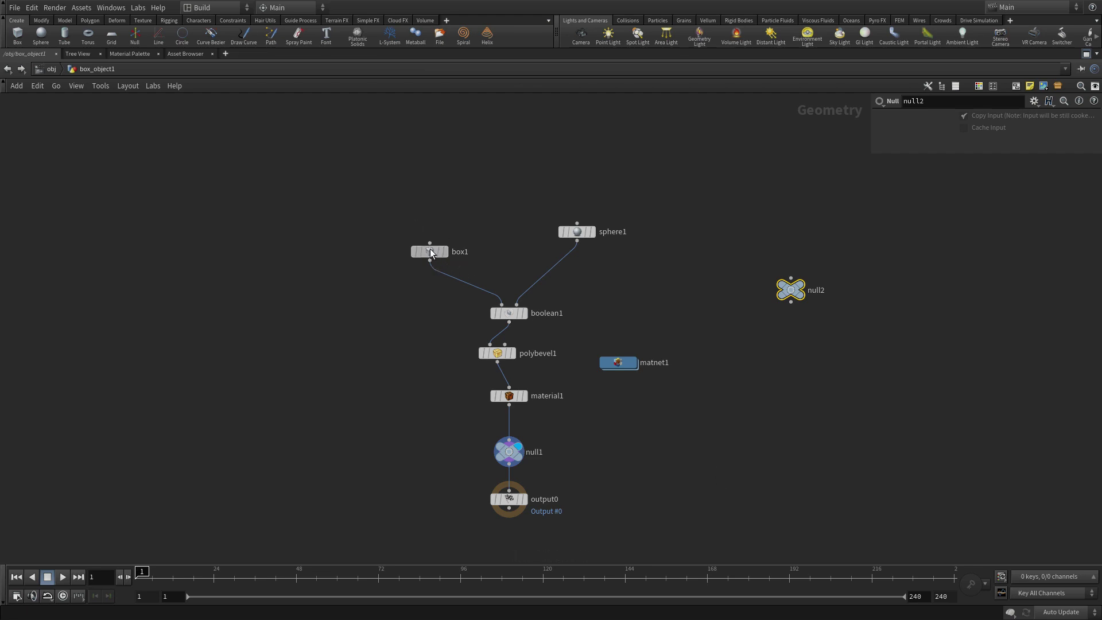
pyautogui.moveTo(429, 249); pyautogui.dragTo(374, 197)
pyautogui.moveTo(789, 296); pyautogui.dragTo(447, 272)
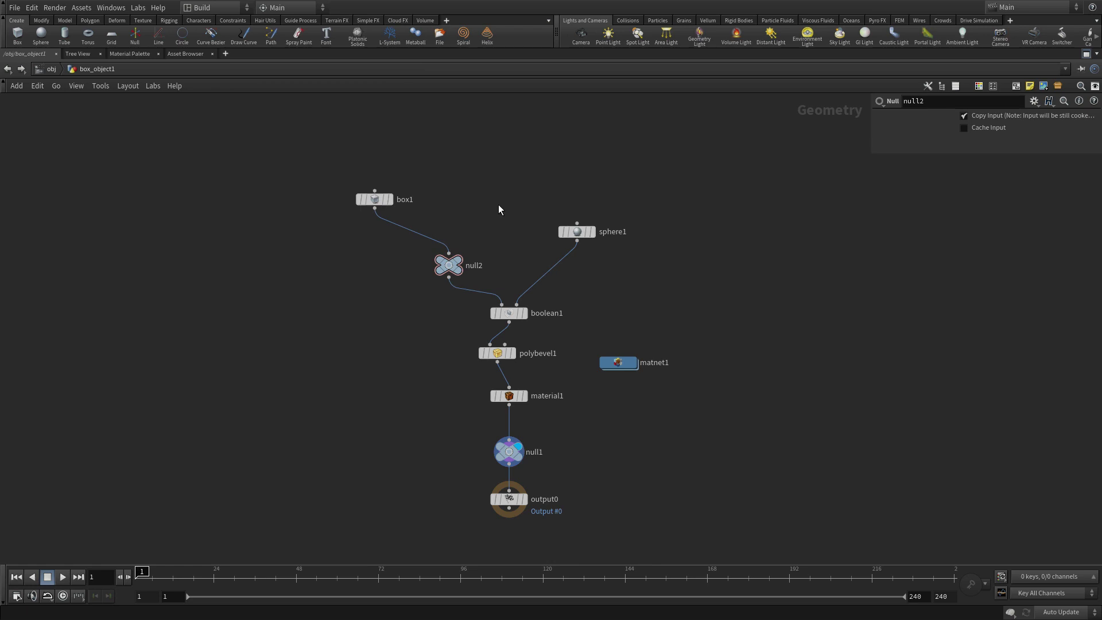
pyautogui.moveTo(451, 266)
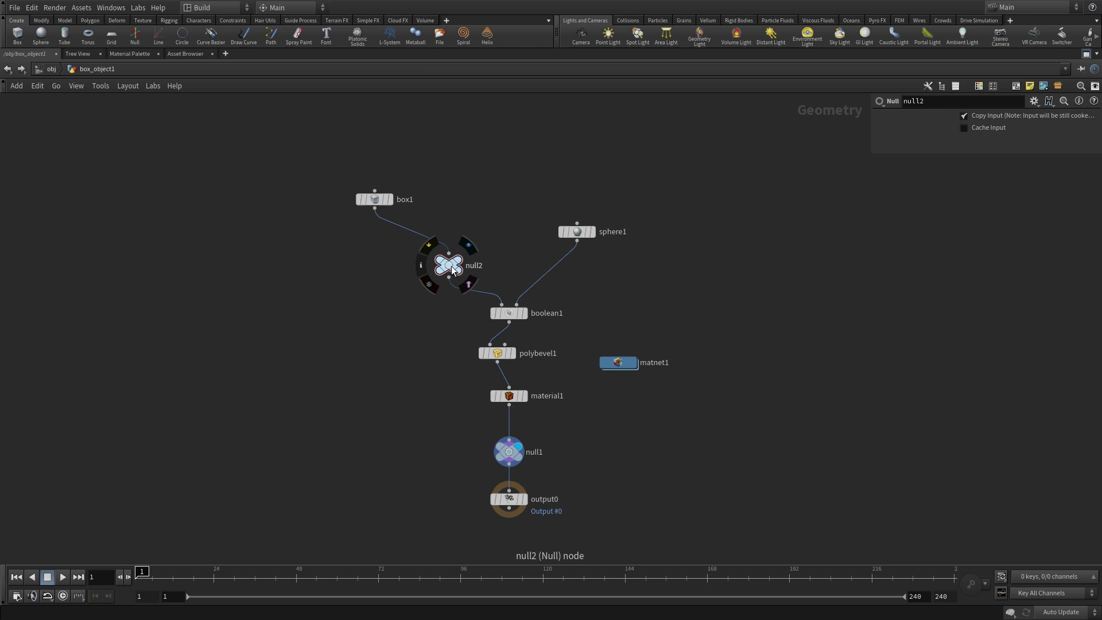
# Duplicate null2 as null3 branching off box1, then make, inspect and delete a referenced sphere1 copy
pyautogui.keyDown('alt'); pyautogui.click(451, 266); pyautogui.keyUp('alt')
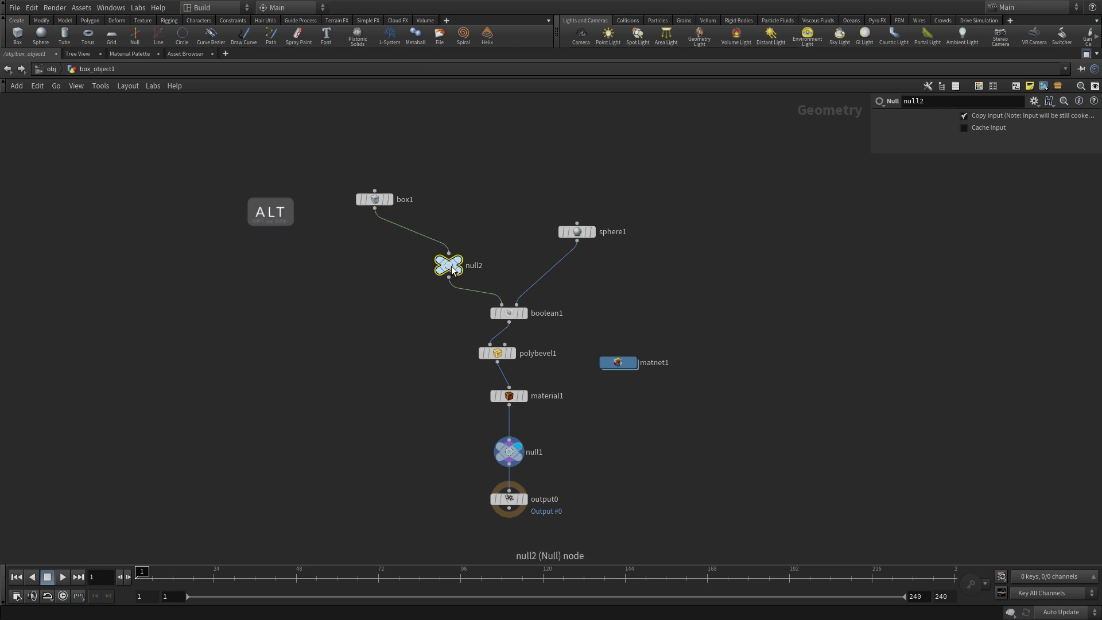
pyautogui.keyDown('alt'); pyautogui.moveTo(452, 270); pyautogui.dragTo(320, 270); pyautogui.keyUp('alt')
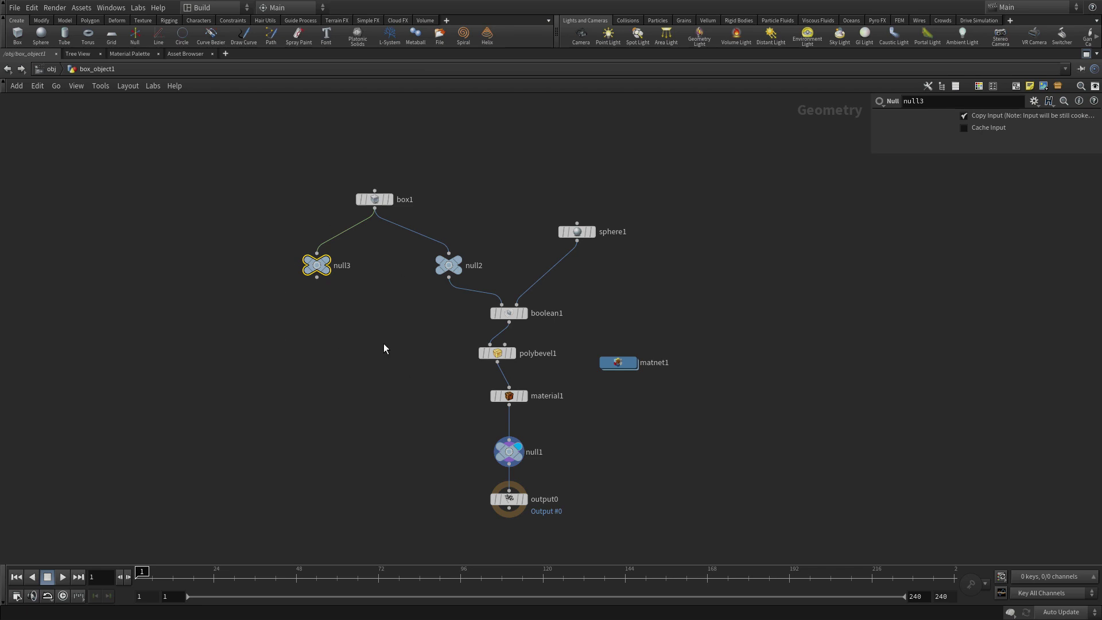
pyautogui.click(574, 233)
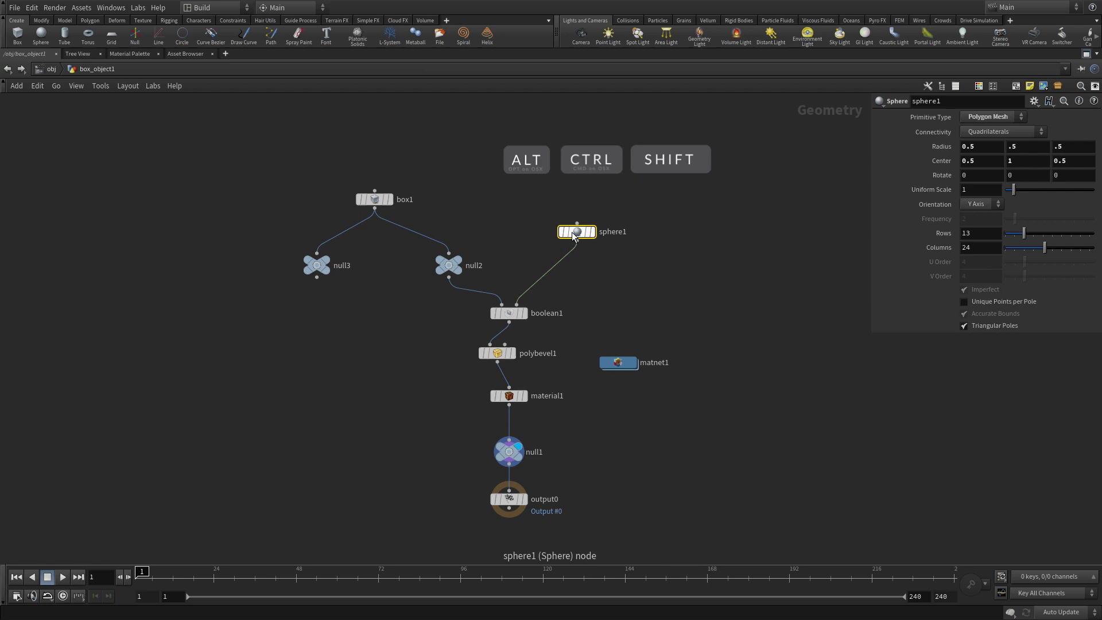
pyautogui.moveTo(574, 236)
pyautogui.moveTo(574, 235); pyautogui.dragTo(732, 242)
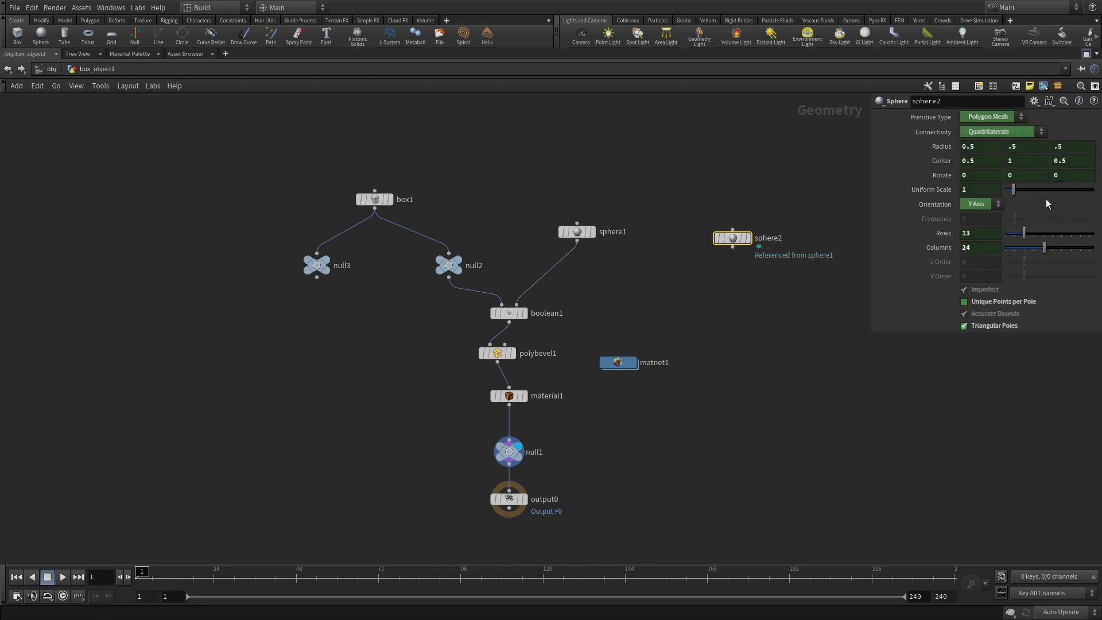
pyautogui.click(931, 147)
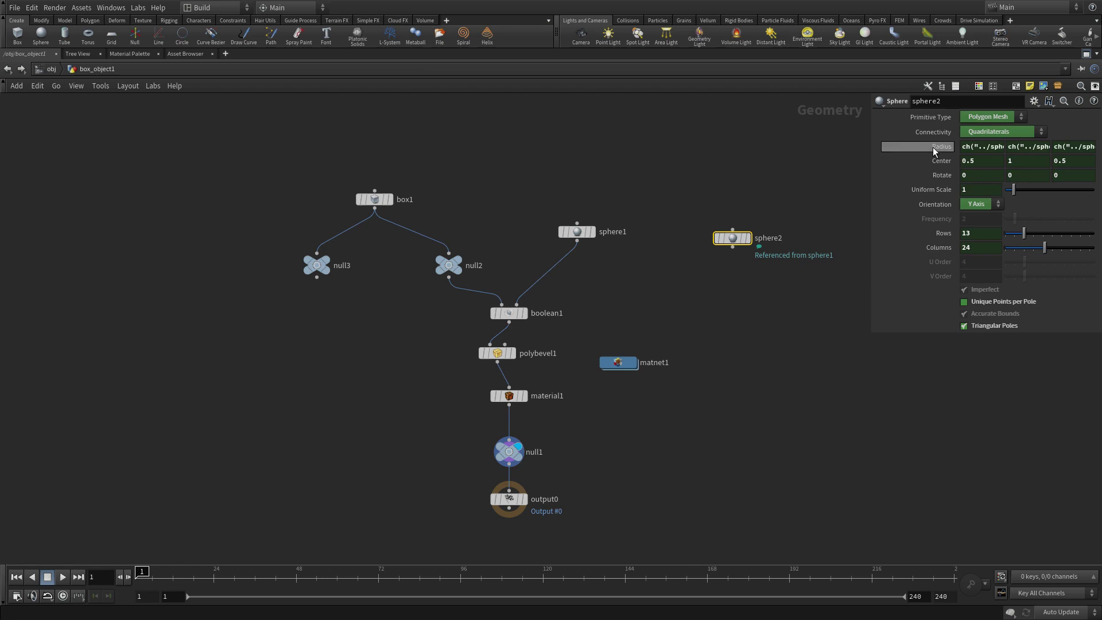
pyautogui.click(577, 233)
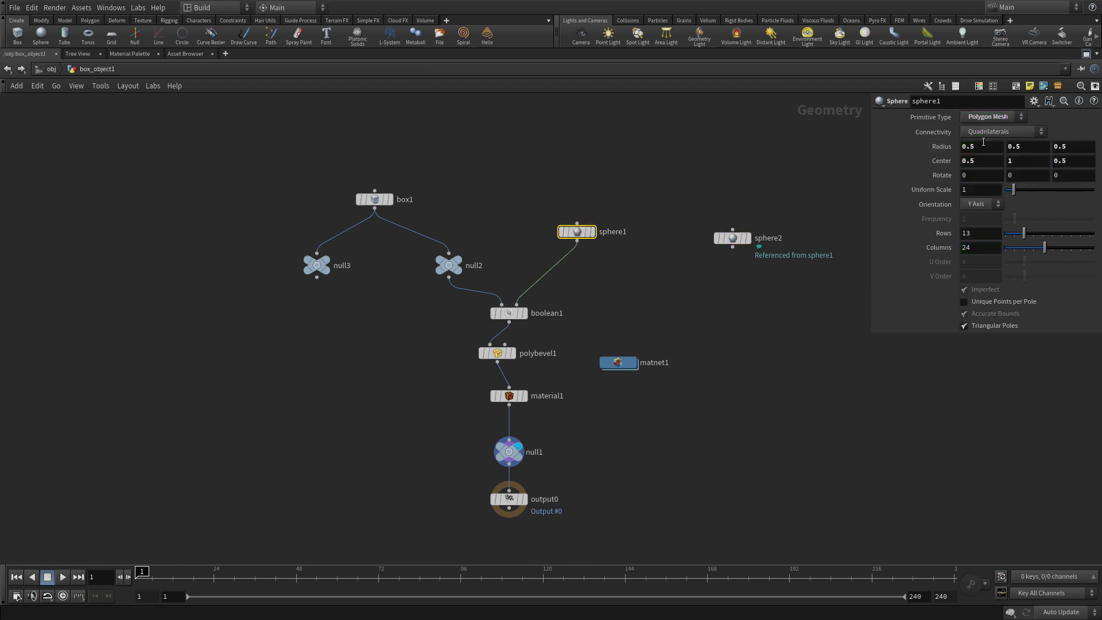
pyautogui.click(732, 236)
pyautogui.press('Delete')
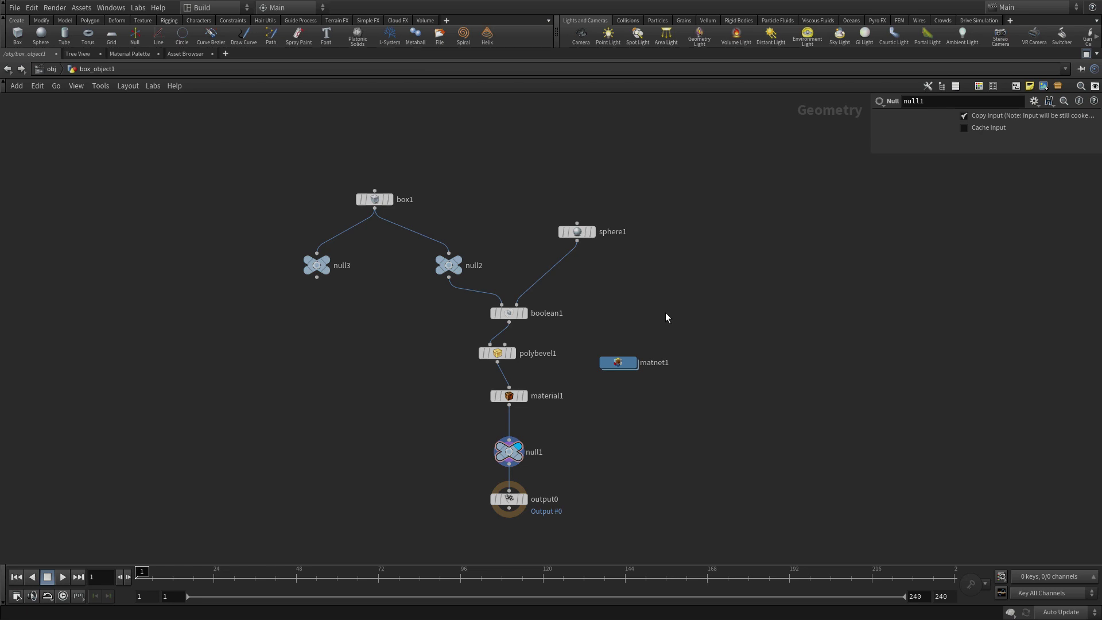
# Pin a dot on the sphere1–boolean1 wire and move sphere1 and the dot to the right
pyautogui.keyDown('alt'); pyautogui.click(544, 273); pyautogui.keyUp('alt')
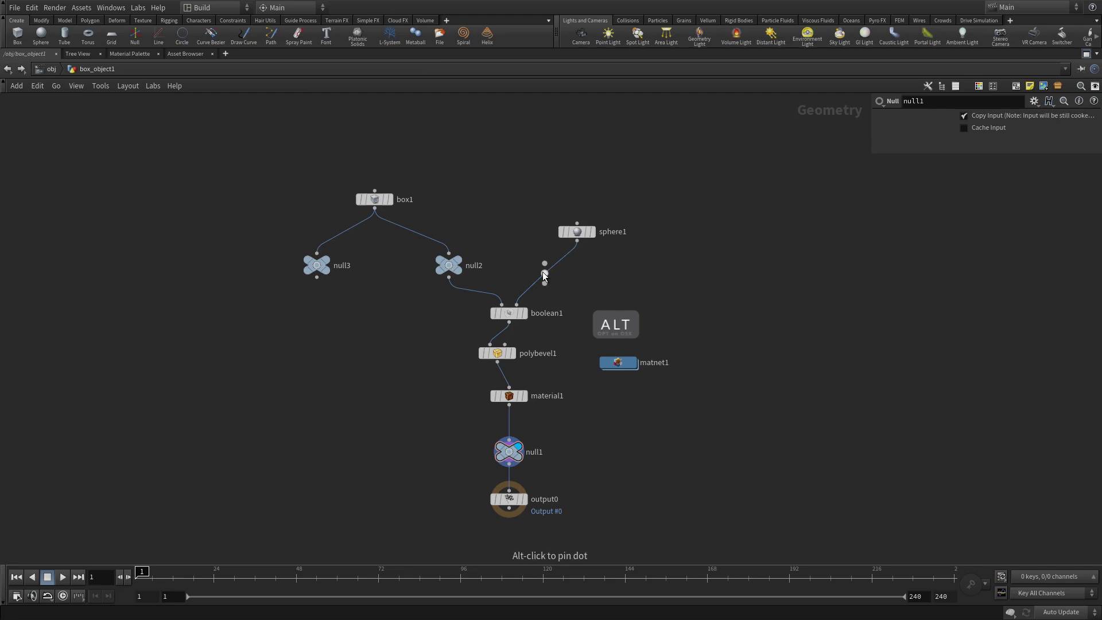
pyautogui.moveTo(544, 273); pyautogui.dragTo(576, 291)
pyautogui.moveTo(577, 234); pyautogui.dragTo(802, 175)
pyautogui.moveTo(576, 291); pyautogui.dragTo(803, 299)
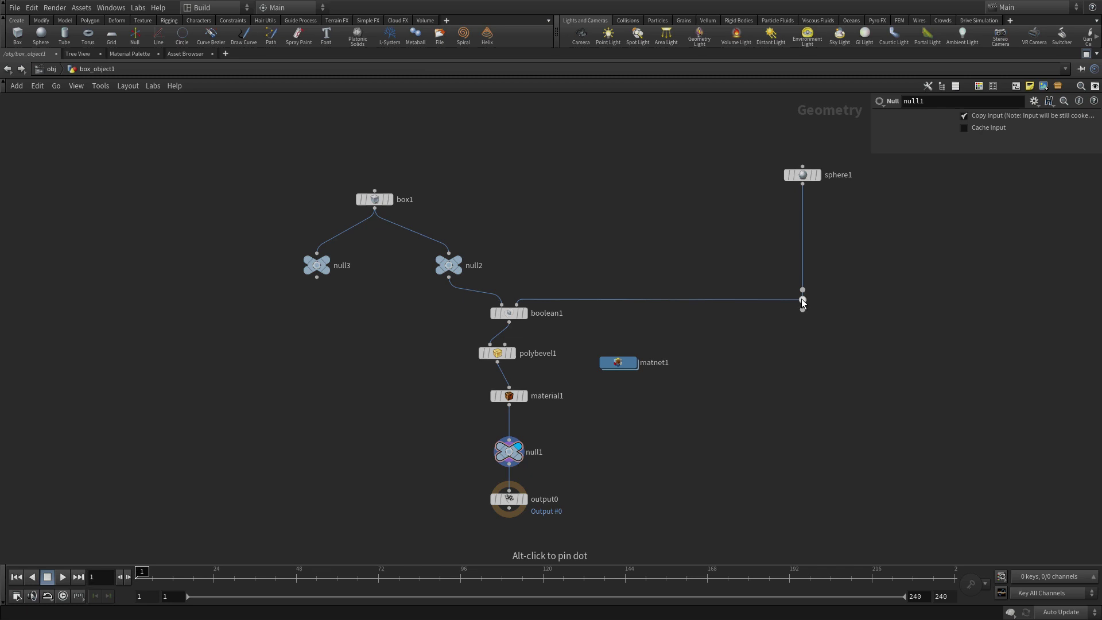
# Rewire sphere1's output into the wire dot so it feeds boolean1 on a right-angled route
pyautogui.click(317, 279)
pyautogui.click(798, 300)
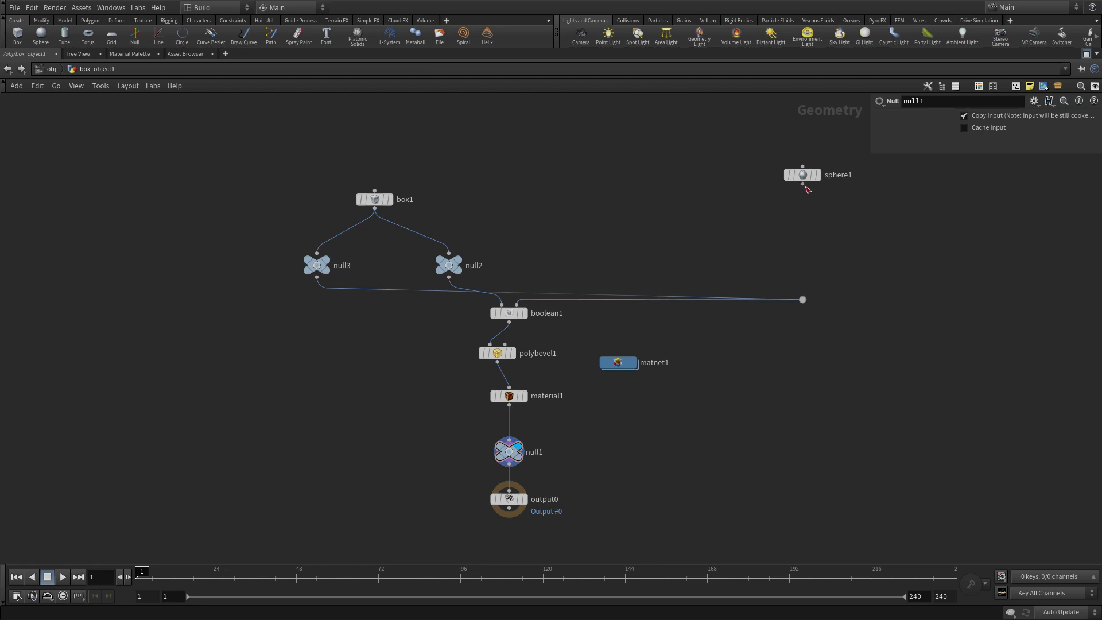
pyautogui.click(802, 184)
pyautogui.click(802, 300)
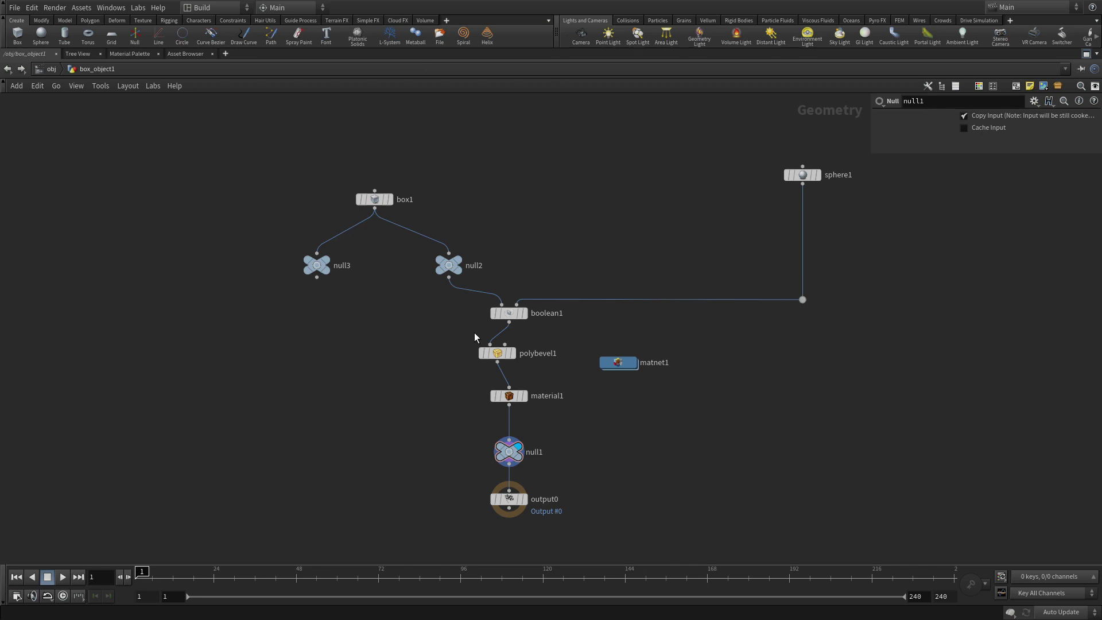
# Roughly line up boolean1 through output0 in a column and shift null1 and output0 lower left
pyautogui.moveTo(576, 453); pyautogui.dragTo(570, 409, button='middle')
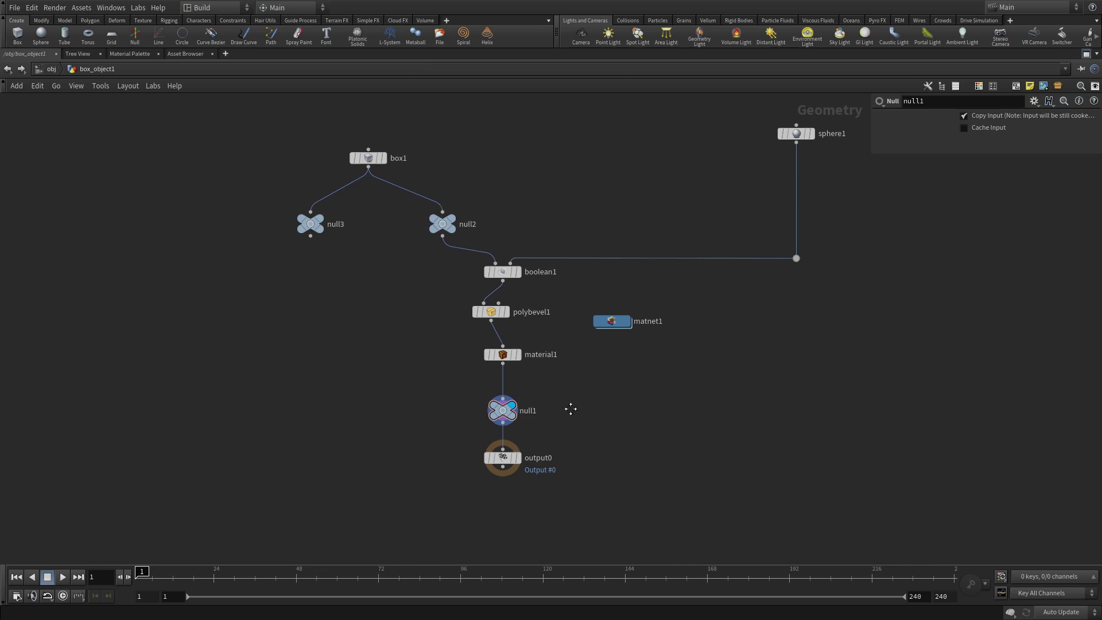
pyautogui.moveTo(537, 498); pyautogui.dragTo(460, 266)
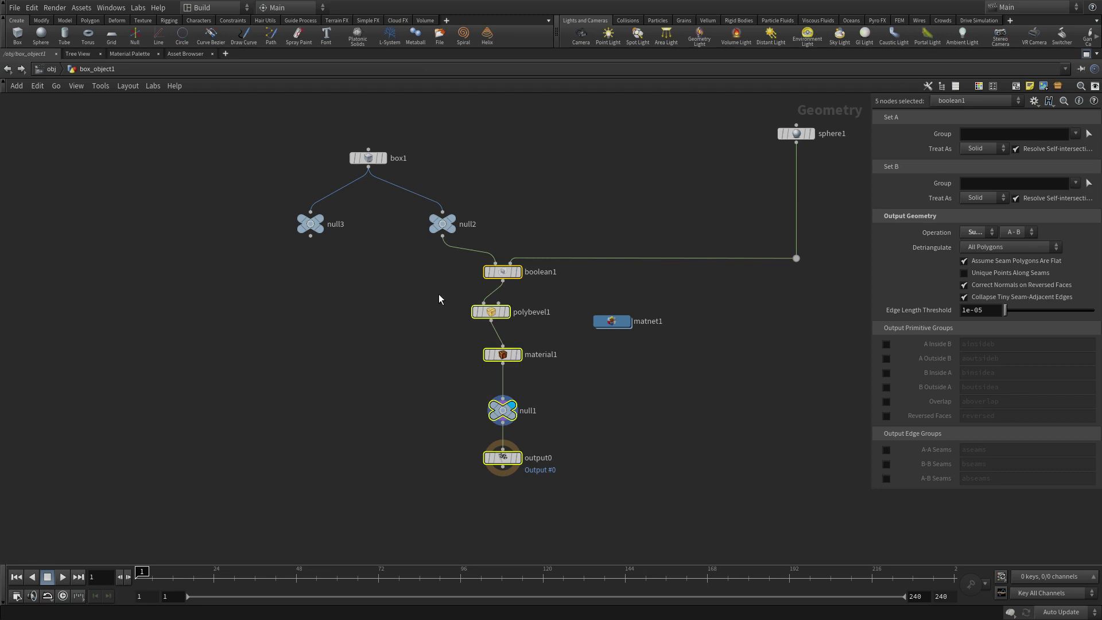
pyautogui.press('a')
pyautogui.moveTo(438, 299); pyautogui.dragTo(480, 317)
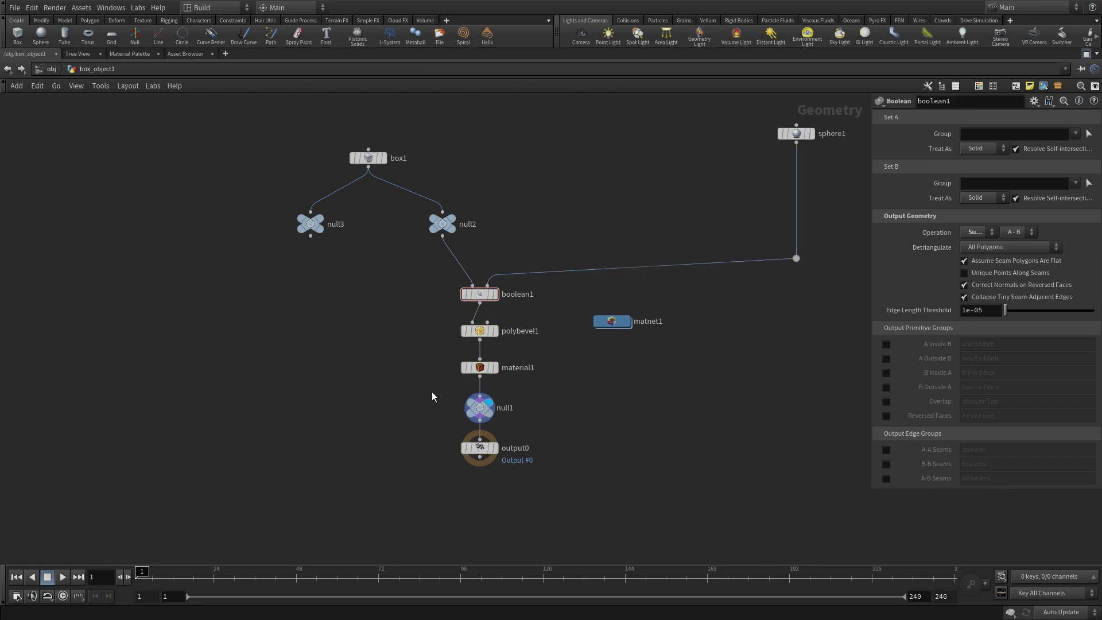
pyautogui.moveTo(431, 391); pyautogui.dragTo(434, 490)
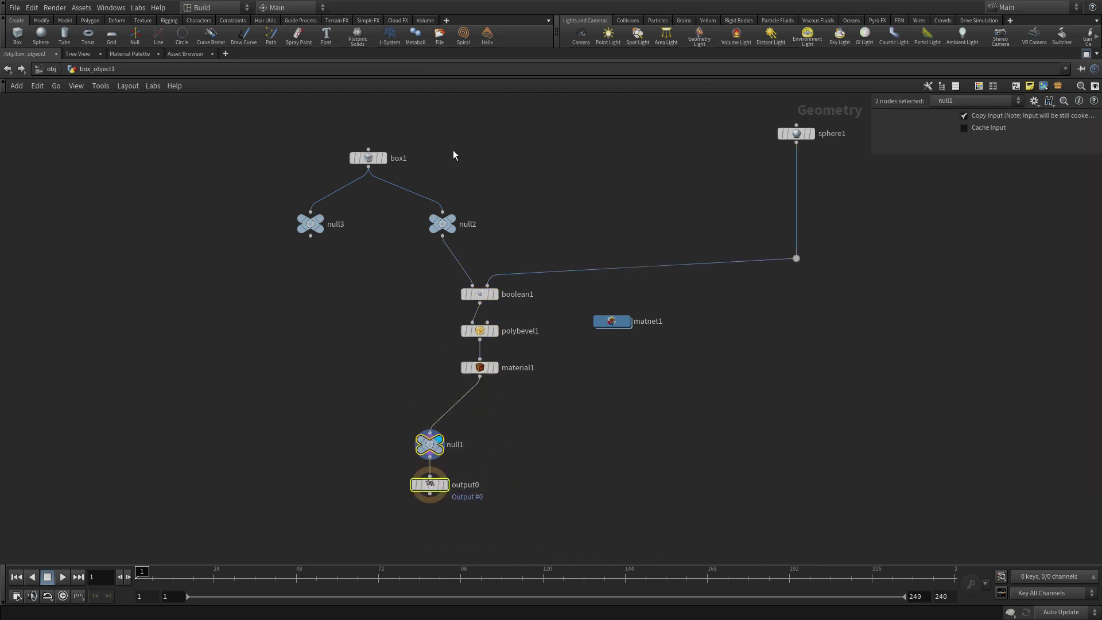
pyautogui.moveTo(391, 208); pyautogui.dragTo(534, 531)
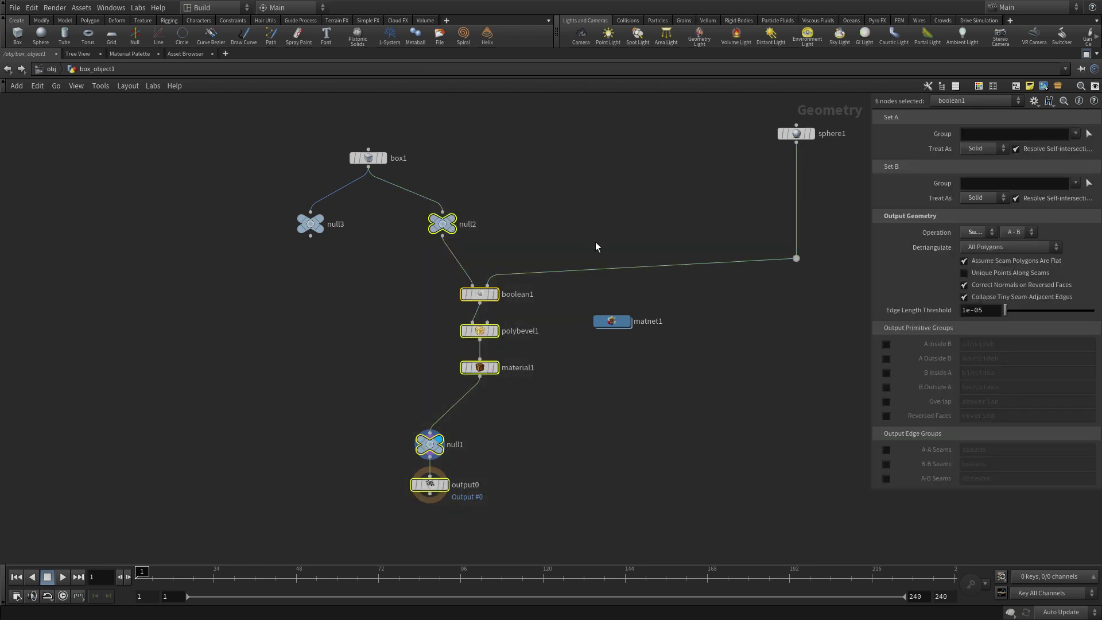
# Align the column vertically with even spacing using Layout, then hide the parameter pane
pyautogui.click(126, 87)
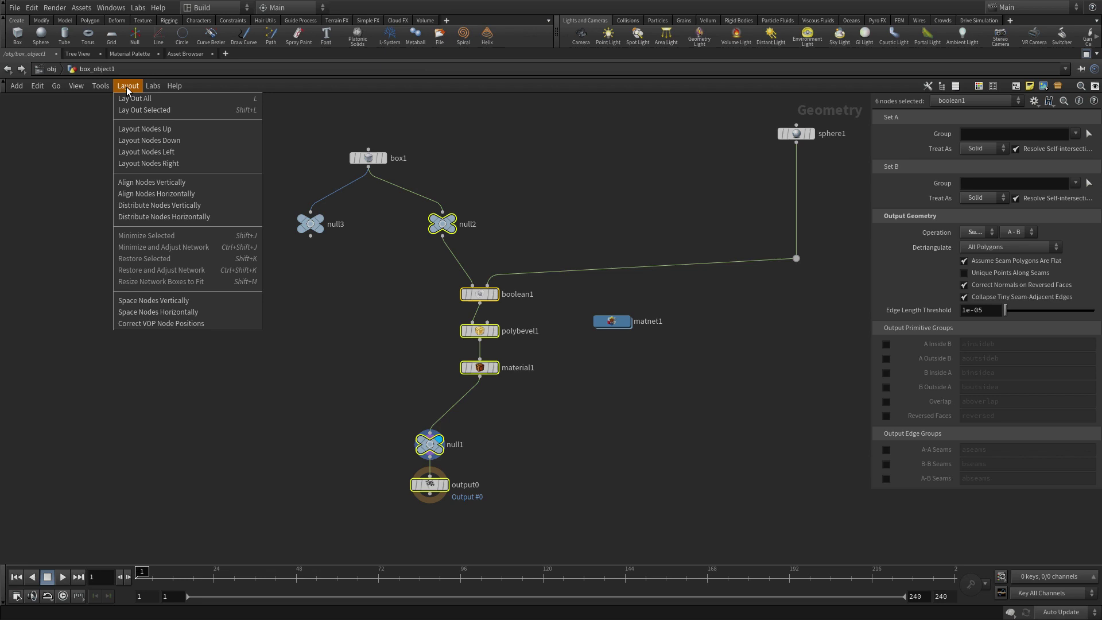
pyautogui.click(151, 184)
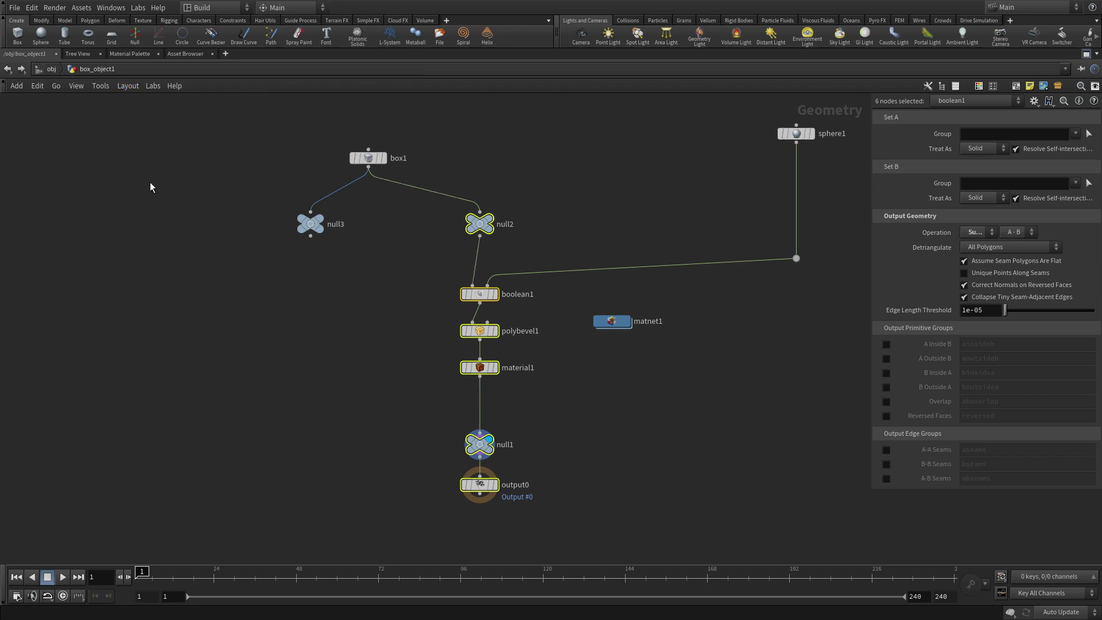
pyautogui.click(122, 86)
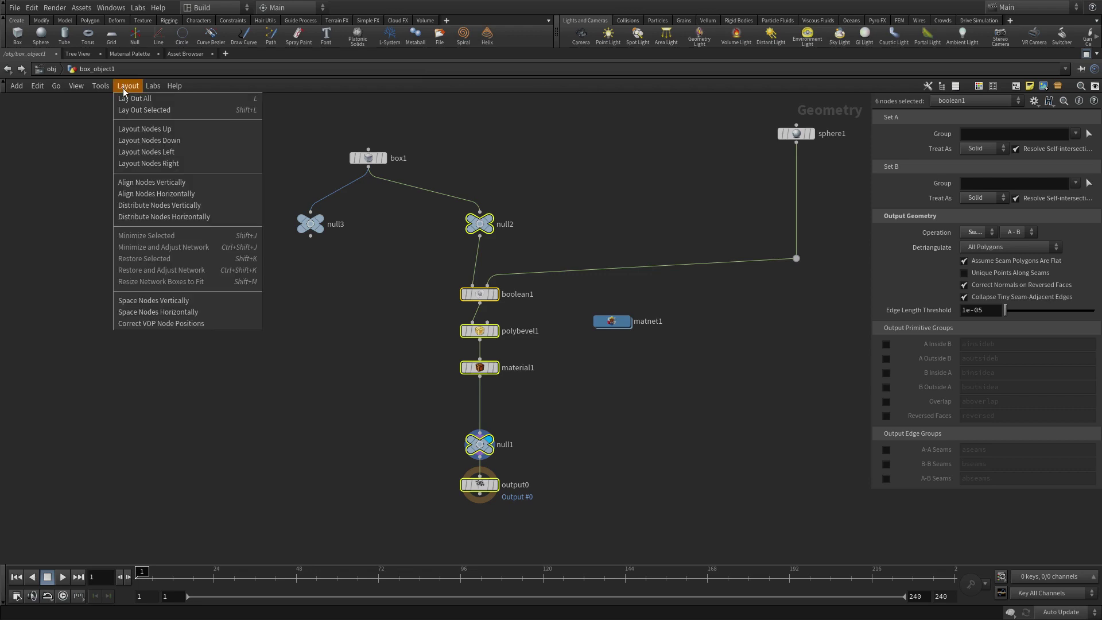
pyautogui.click(142, 205)
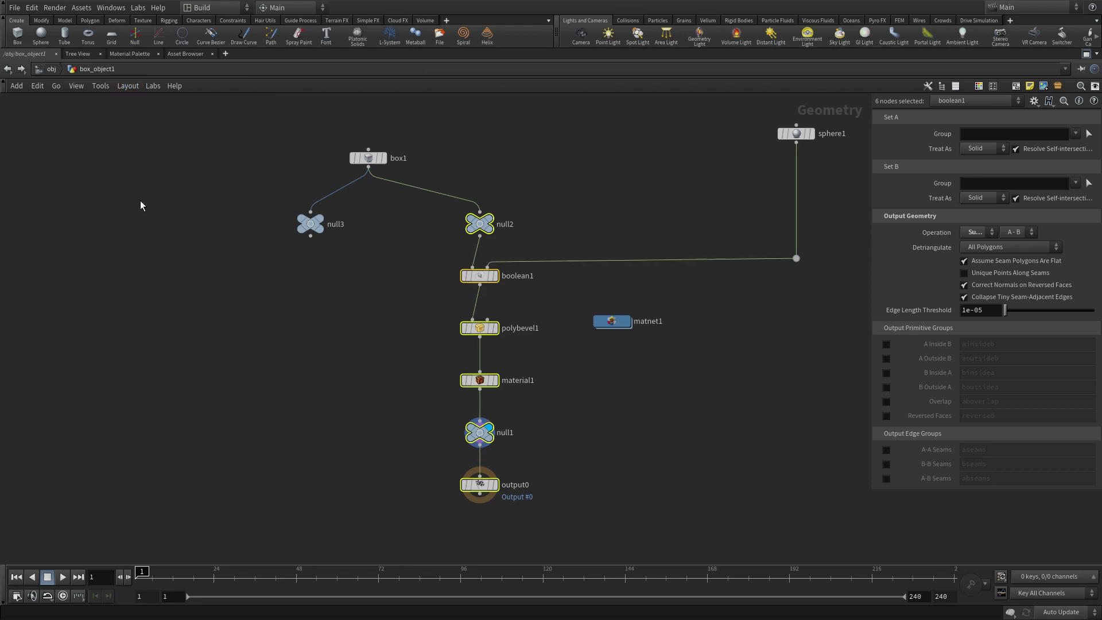
pyautogui.click(610, 180)
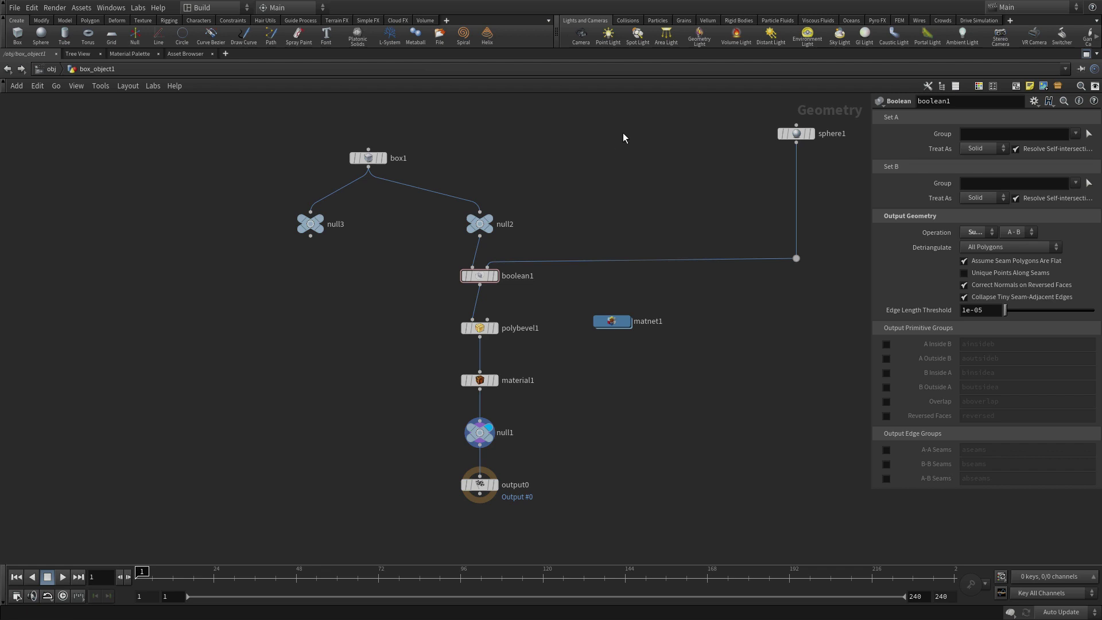
pyautogui.press('p')
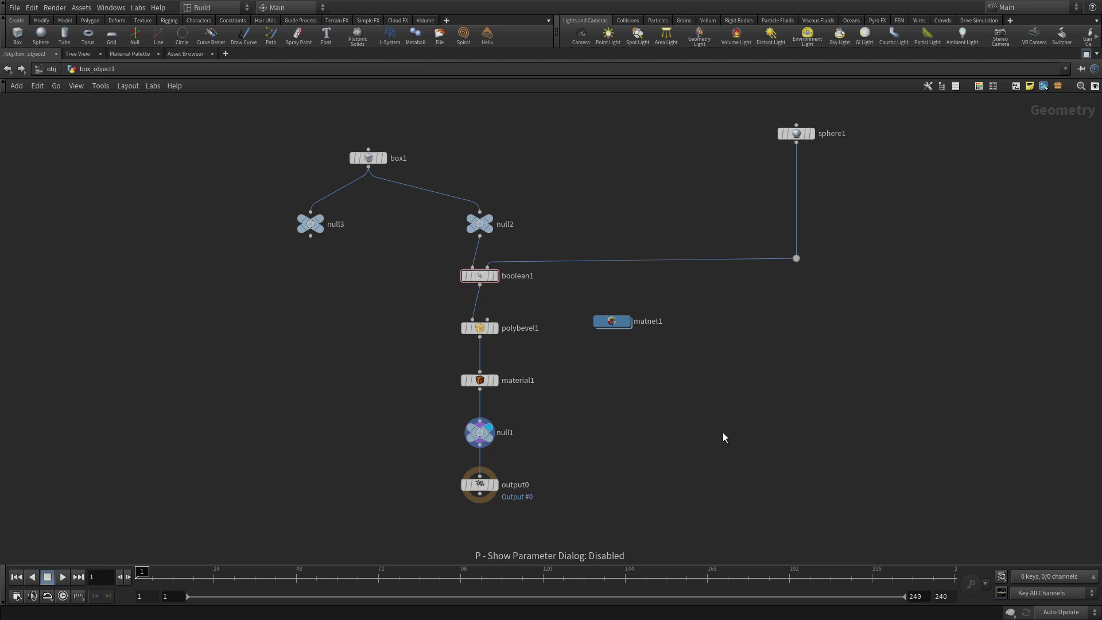
# Give null1 a circle, box1 a star-burst and sphere1 a wavy shape from the shape palette
pyautogui.press('z')
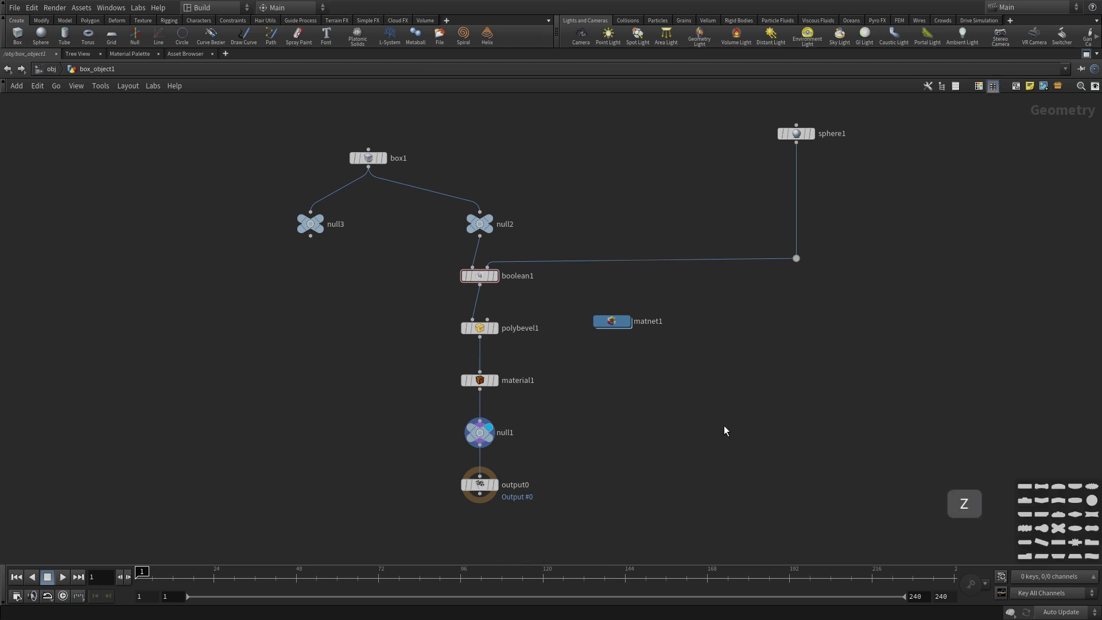
pyautogui.moveTo(534, 454); pyautogui.dragTo(452, 418)
pyautogui.click(1092, 501)
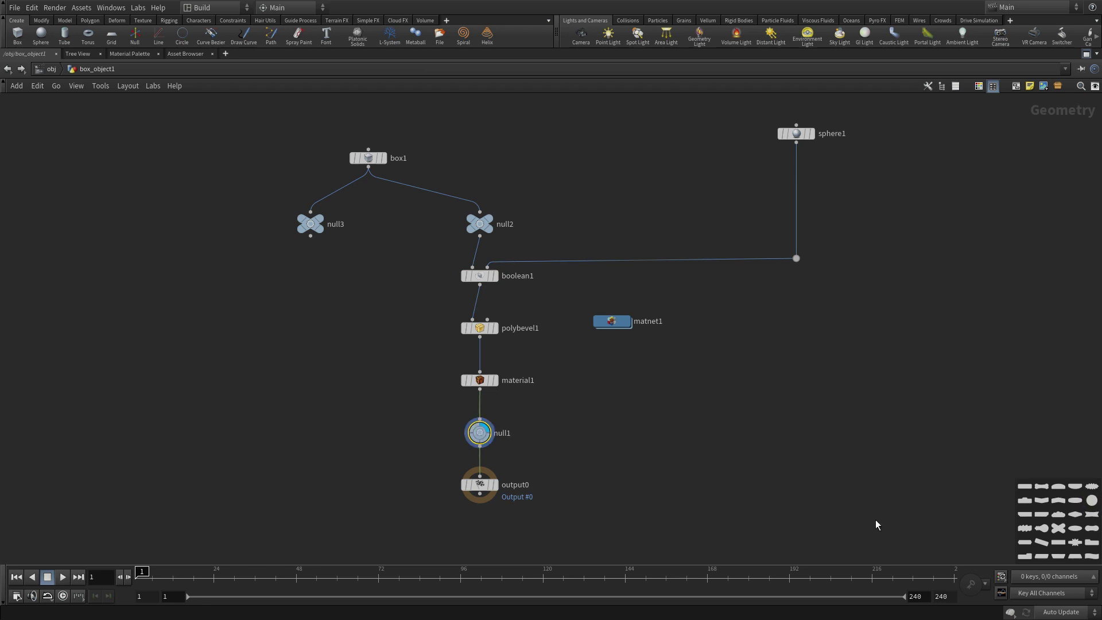
pyautogui.moveTo(266, 102); pyautogui.dragTo(421, 186)
pyautogui.click(1092, 487)
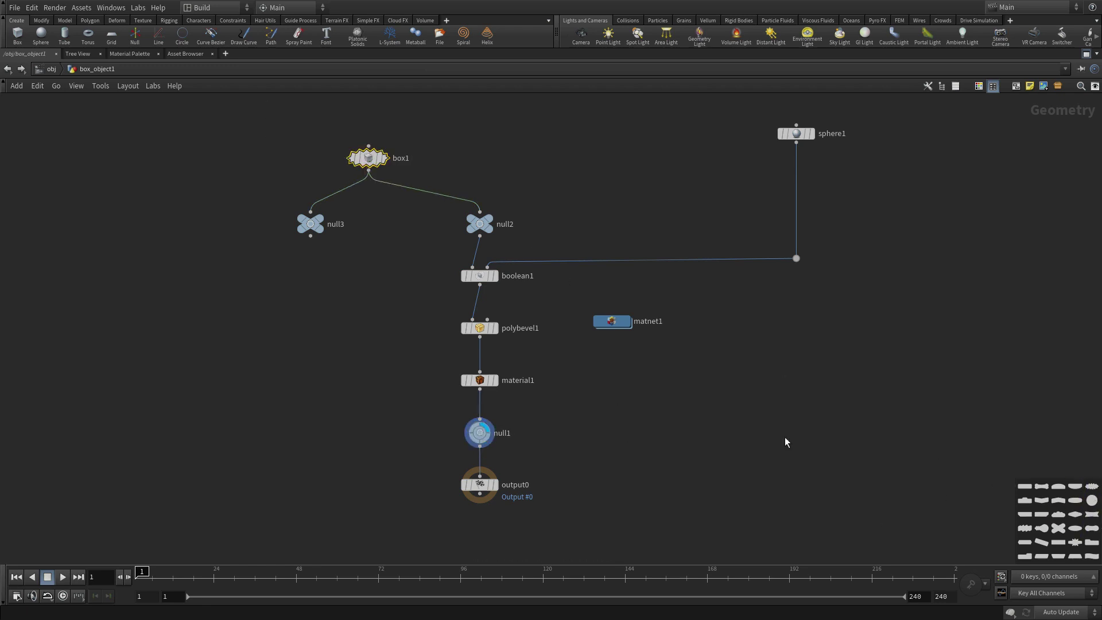
pyautogui.click(738, 414)
pyautogui.moveTo(735, 108); pyautogui.dragTo(883, 185)
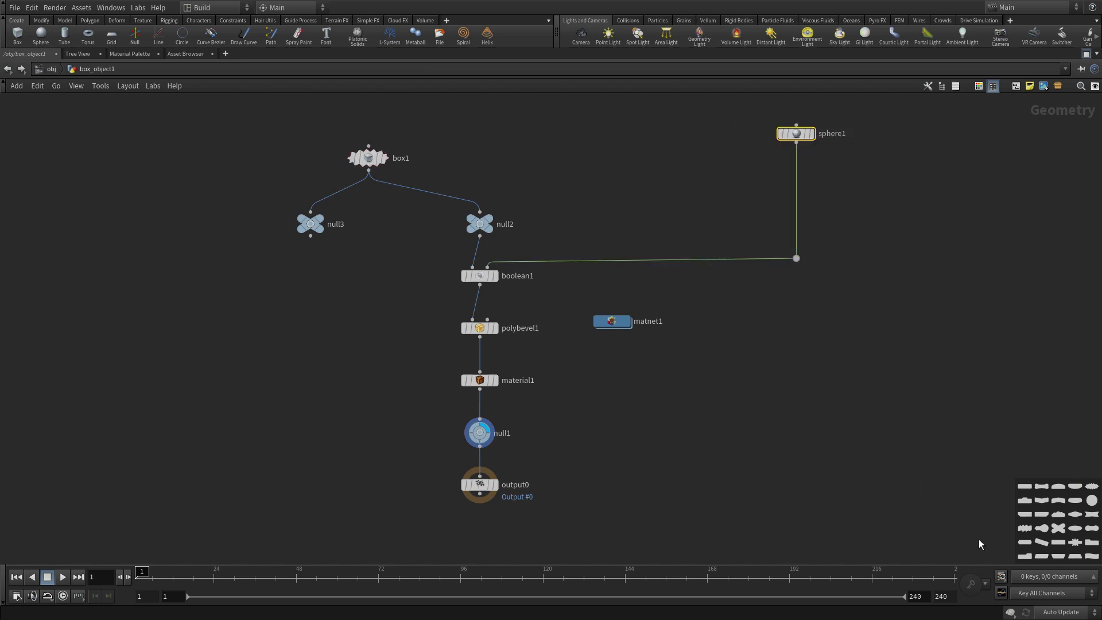
pyautogui.click(1042, 500)
pyautogui.click(866, 361)
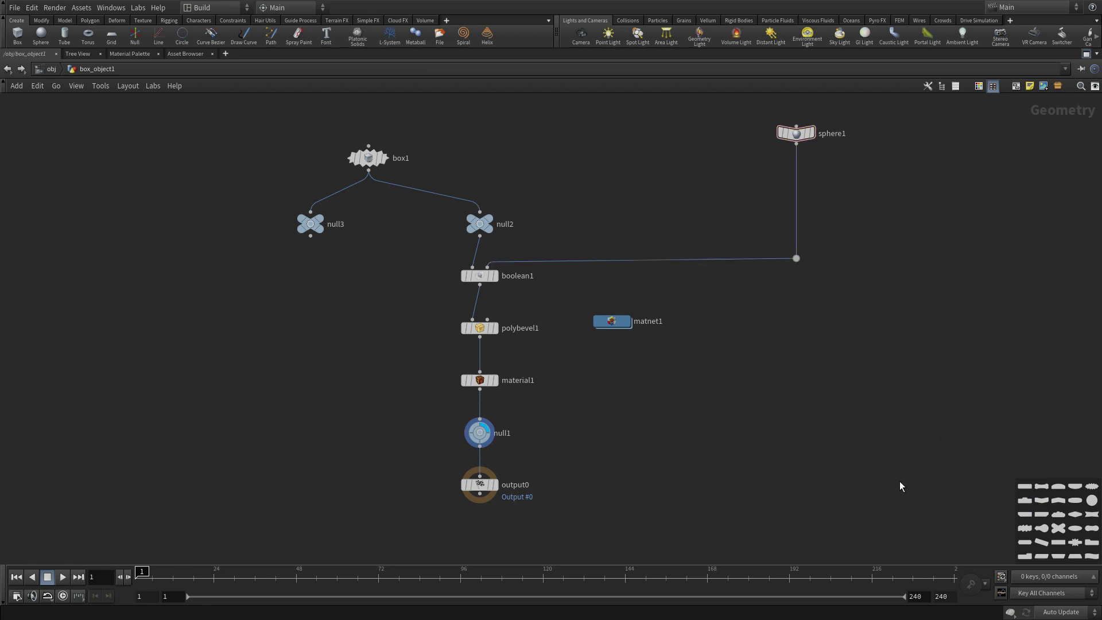
pyautogui.scroll(1, 748, 463)
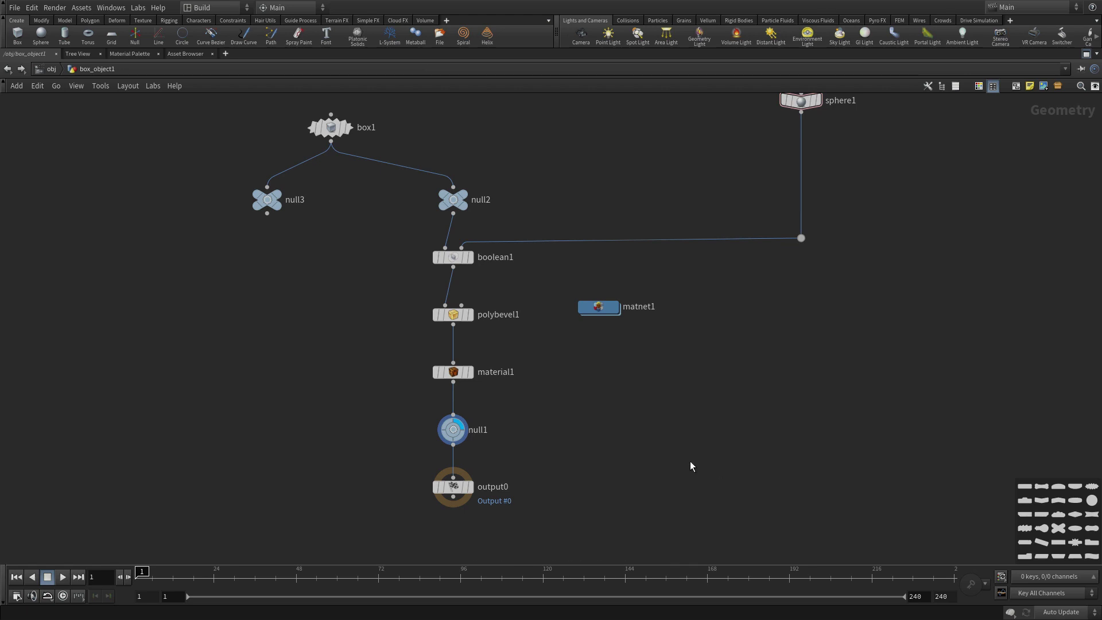
# Colour boolean1, polybevel1, material1 yellow; box1, null3, null2 red; sphere1 and null1 blue
pyautogui.press('c')
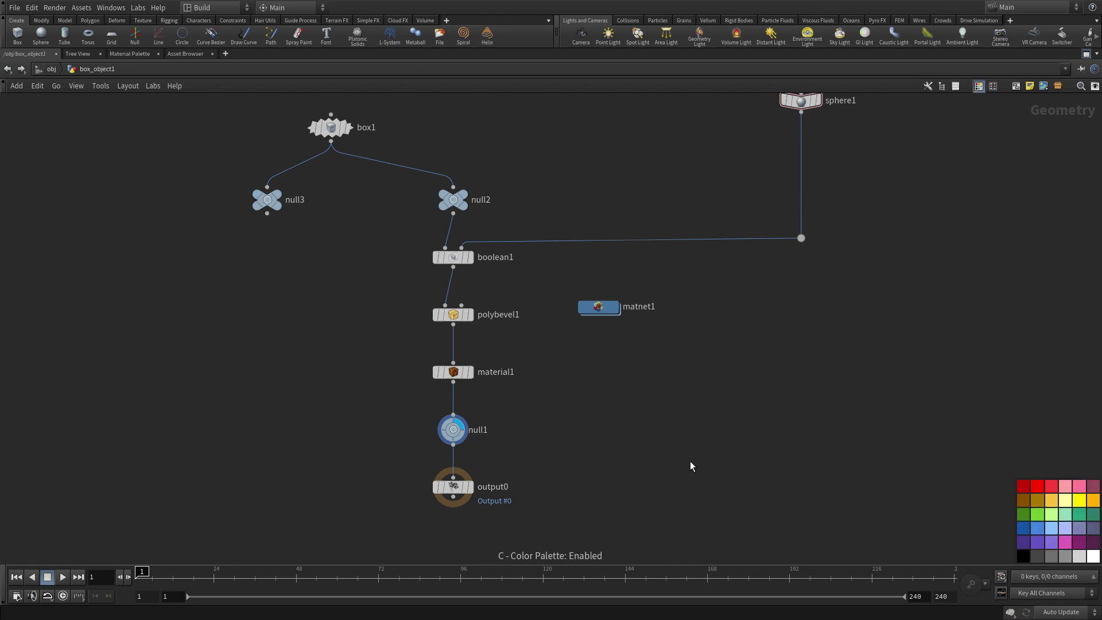
pyautogui.moveTo(413, 235); pyautogui.dragTo(515, 383)
pyautogui.click(1080, 497)
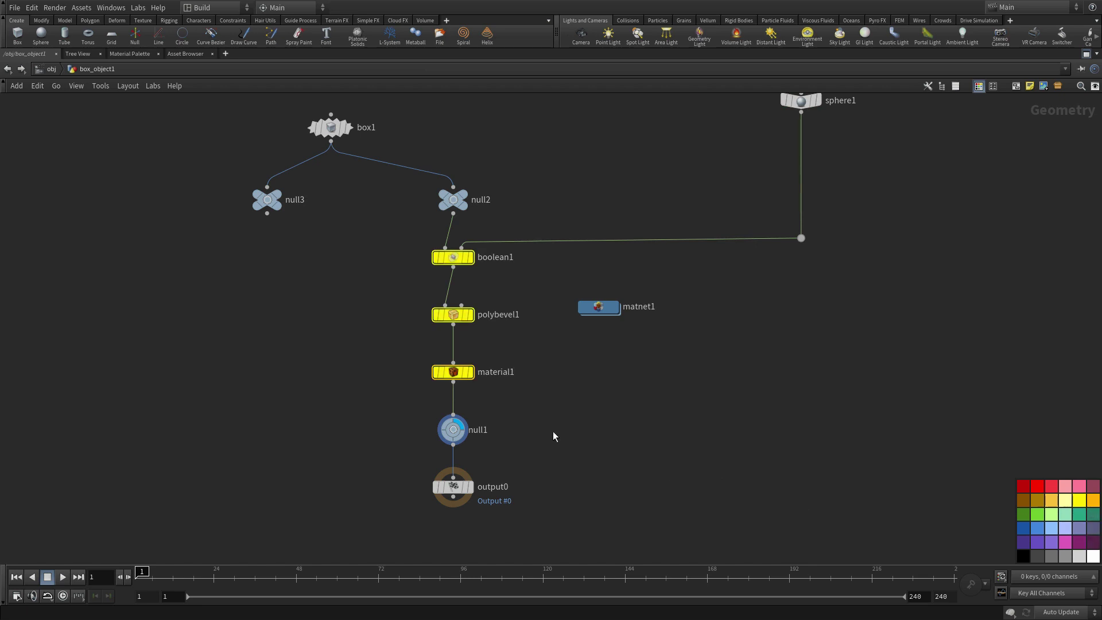
pyautogui.moveTo(511, 202); pyautogui.dragTo(196, 133)
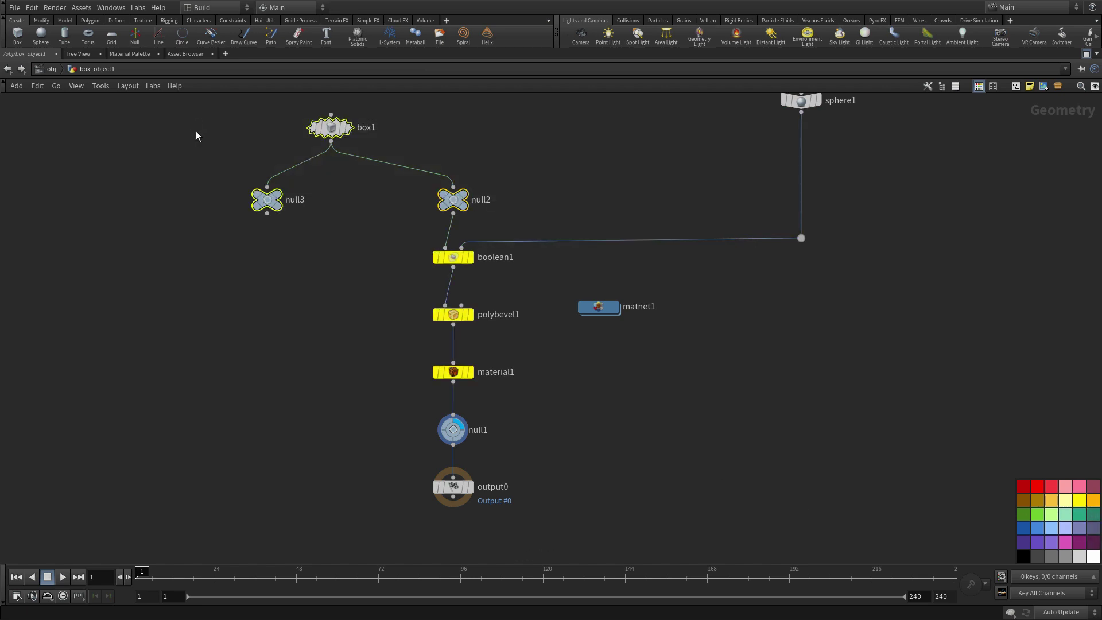
pyautogui.click(1037, 488)
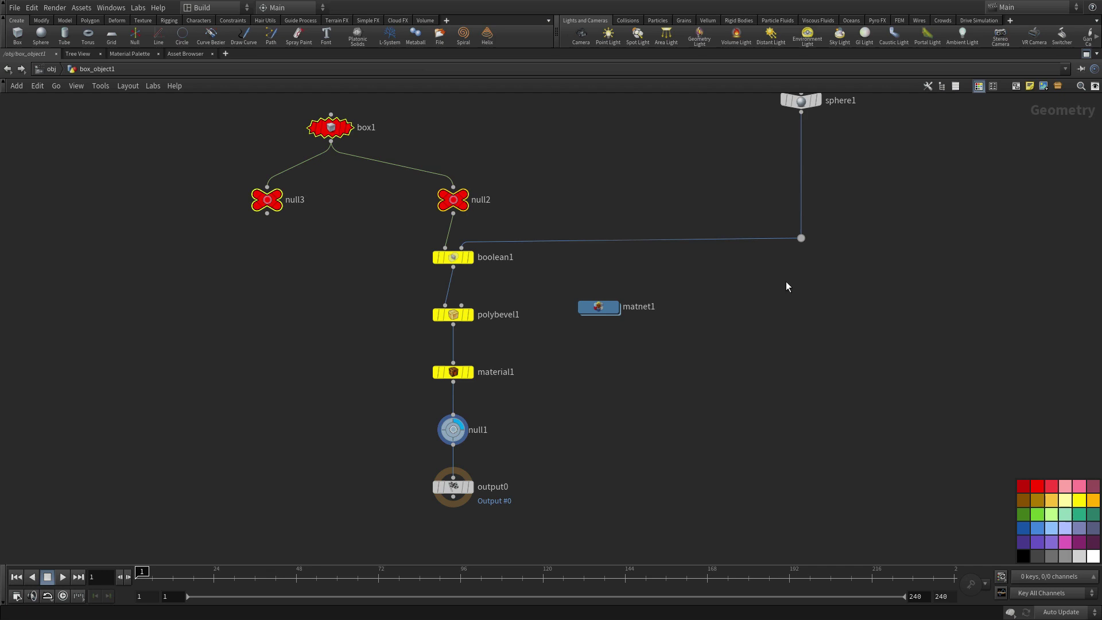
pyautogui.click(798, 100)
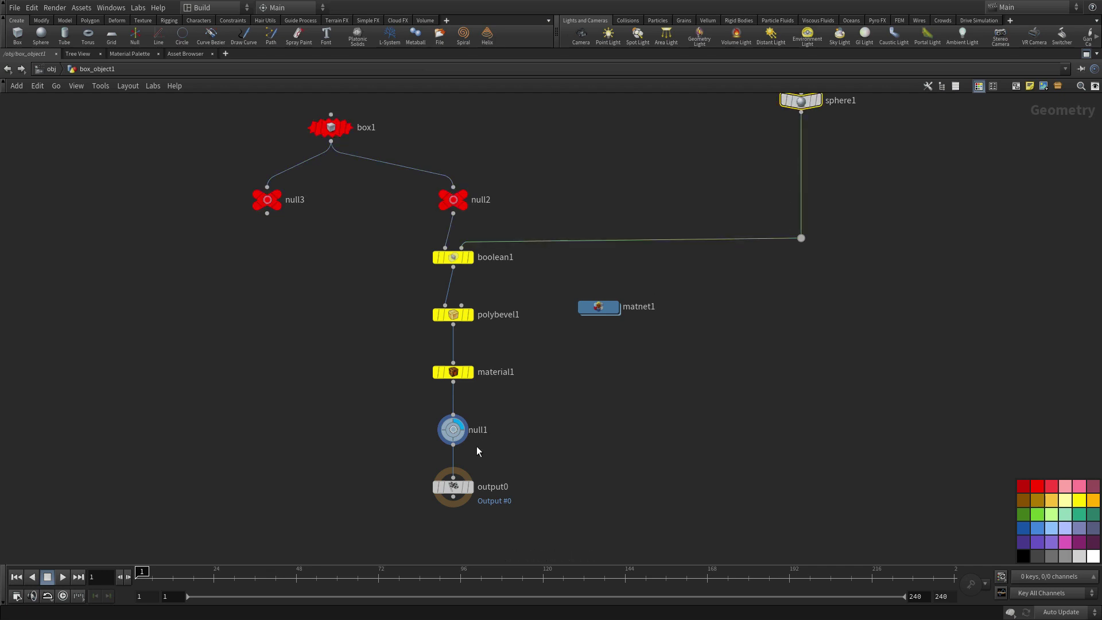
pyautogui.click(453, 429)
pyautogui.click(1037, 542)
pyautogui.click(762, 405)
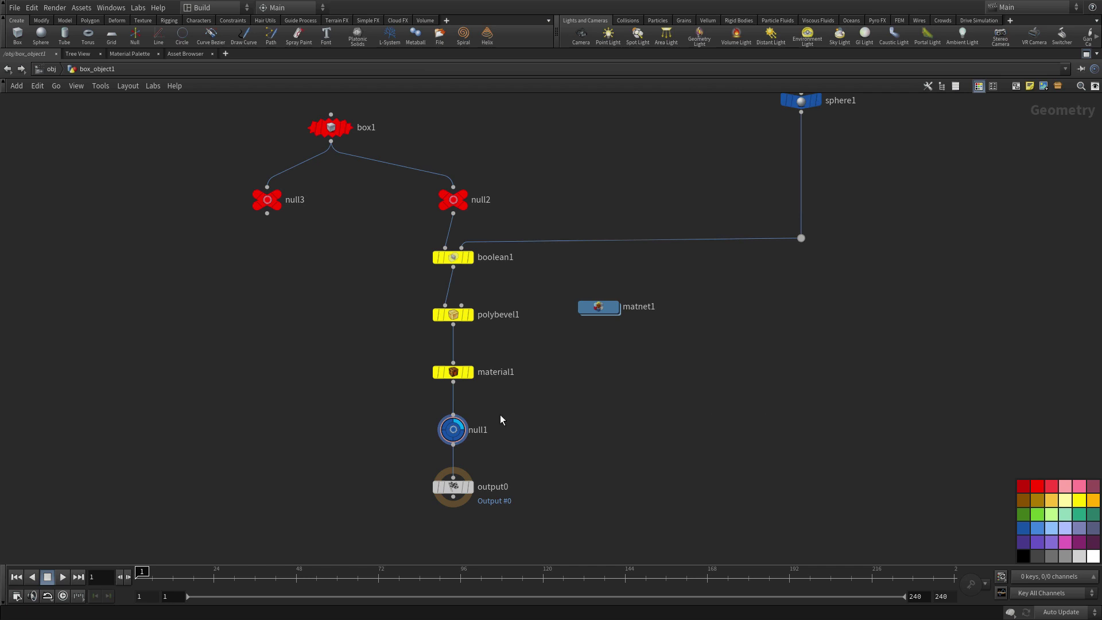
# Enter the comment 'This is a null node that is a placeholder' in null1's info window
pyautogui.click(422, 429)
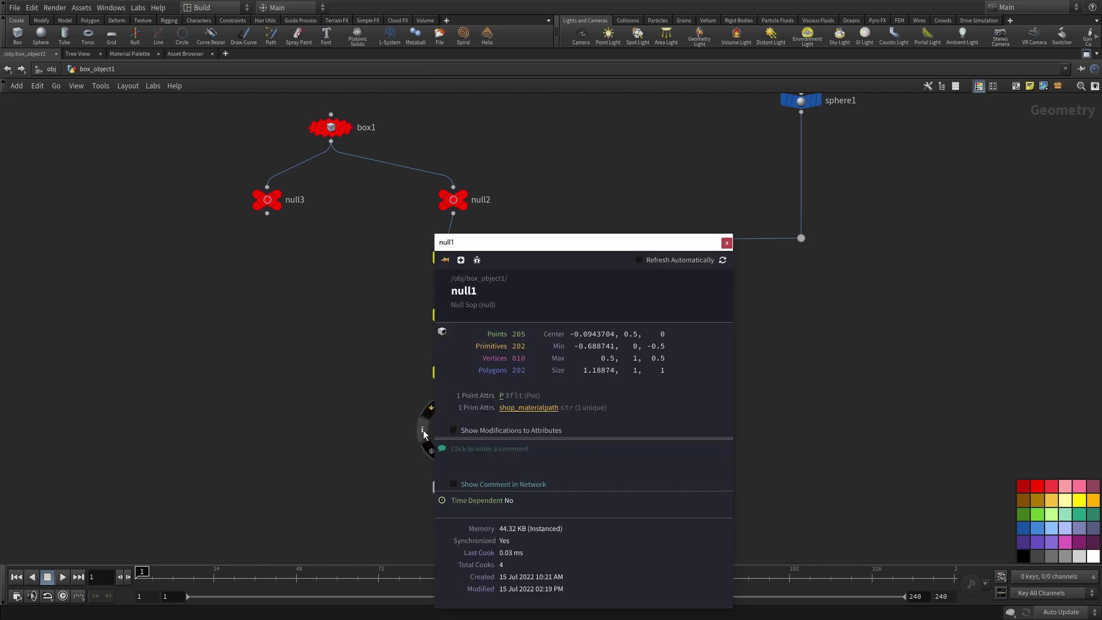
pyautogui.moveTo(553, 246); pyautogui.dragTo(187, 162)
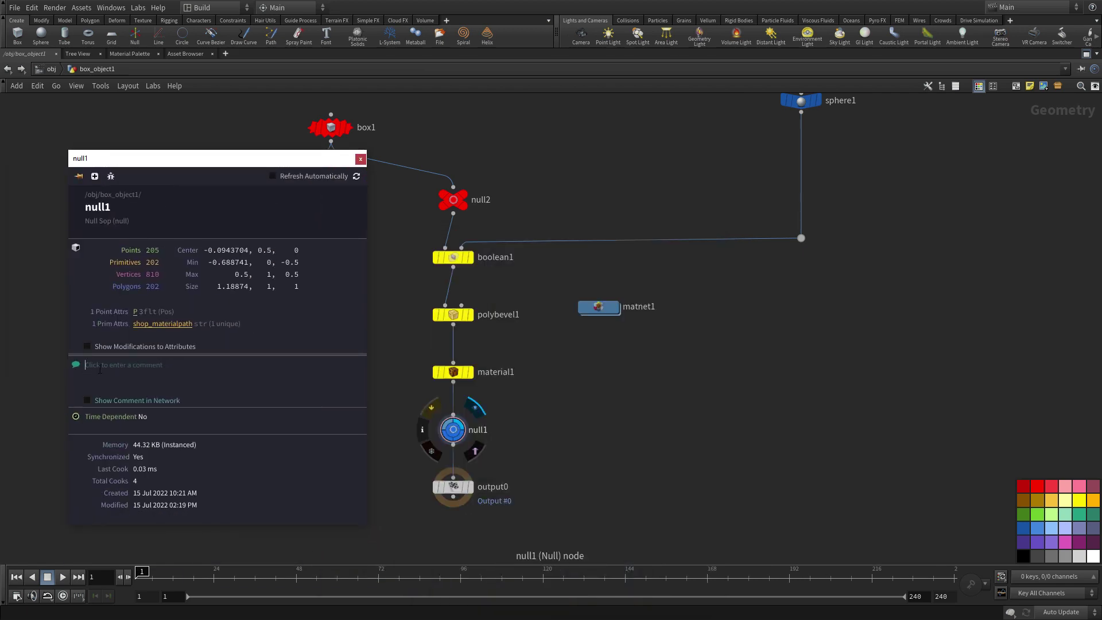
pyautogui.write('This is a null node that is a palaceholder')
pyautogui.click(360, 159)
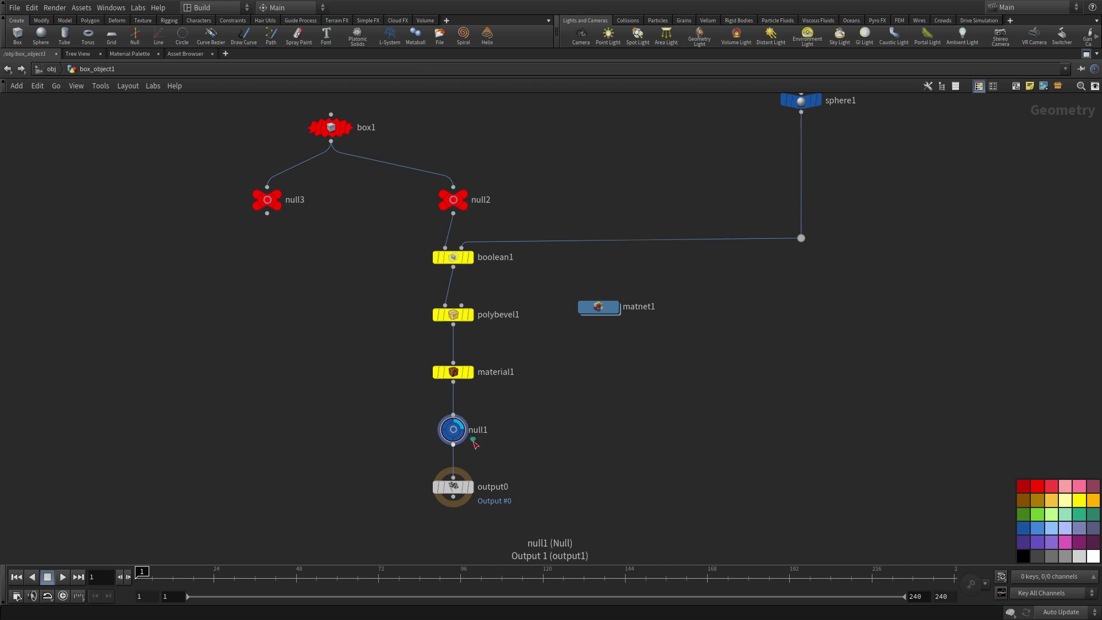
# Turn on Show Comment in Network so null1's comment appears beside the node
pyautogui.moveTo(432, 431)
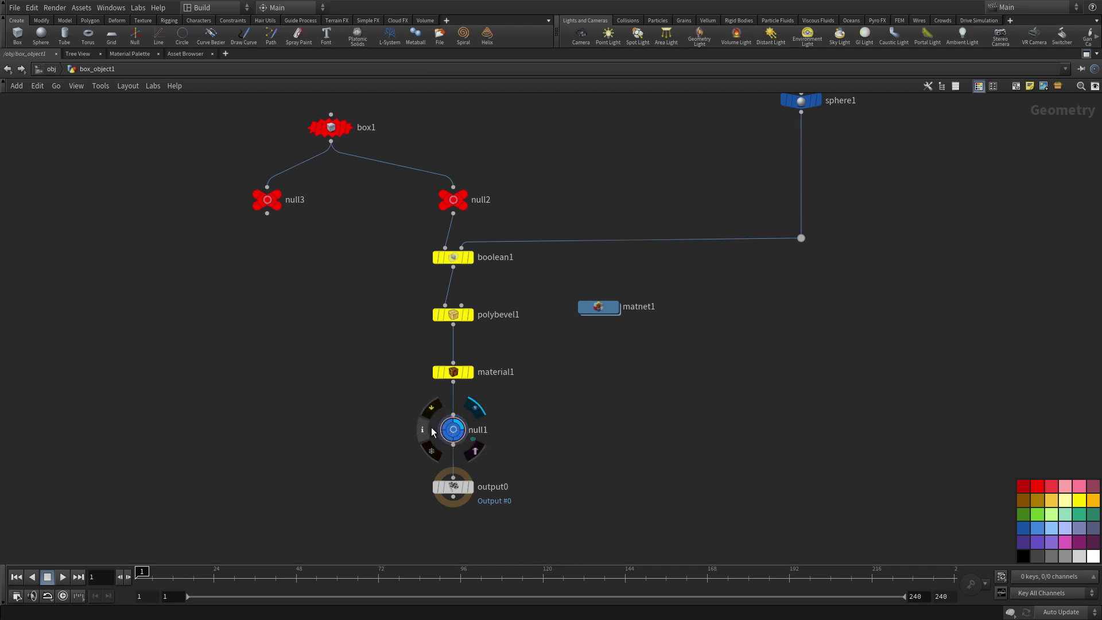
pyautogui.click(428, 430)
pyautogui.moveTo(555, 252); pyautogui.dragTo(164, 154)
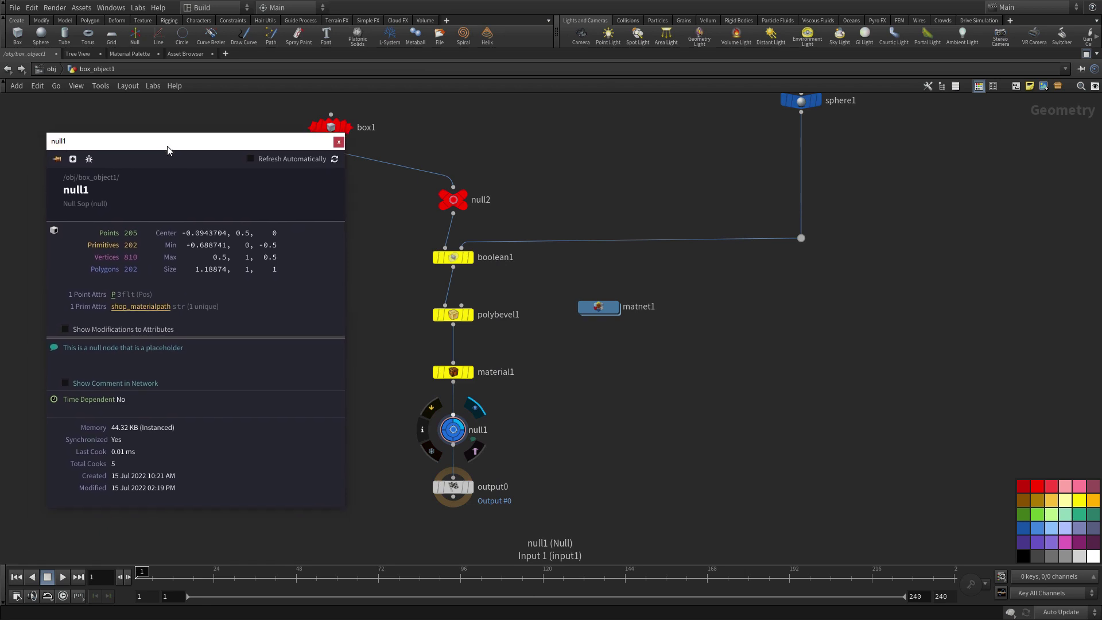
pyautogui.click(65, 383)
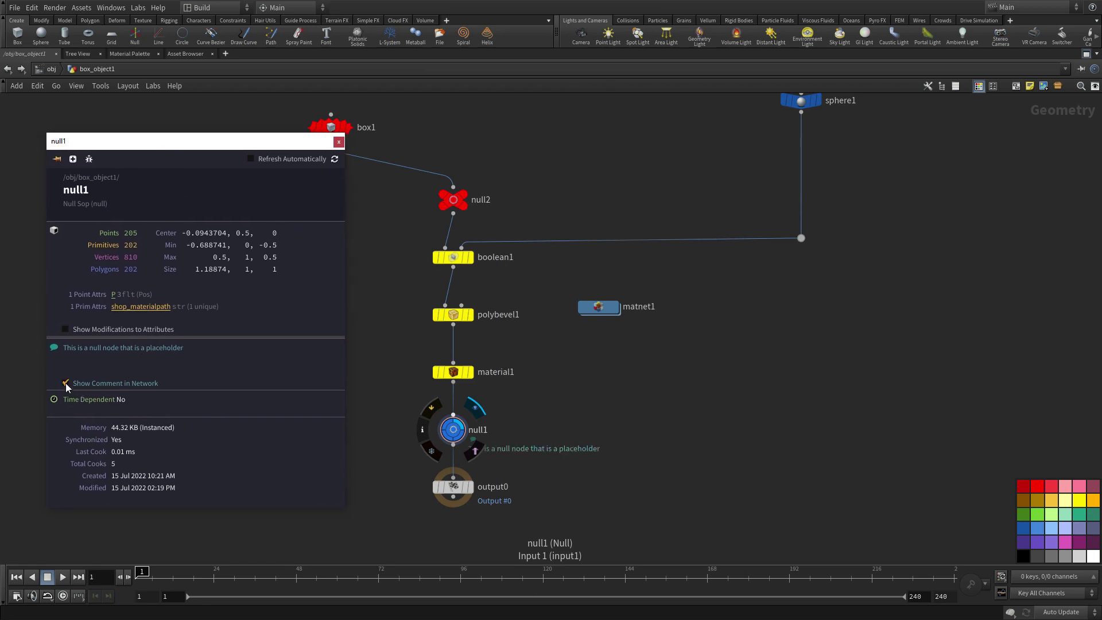
pyautogui.click(338, 141)
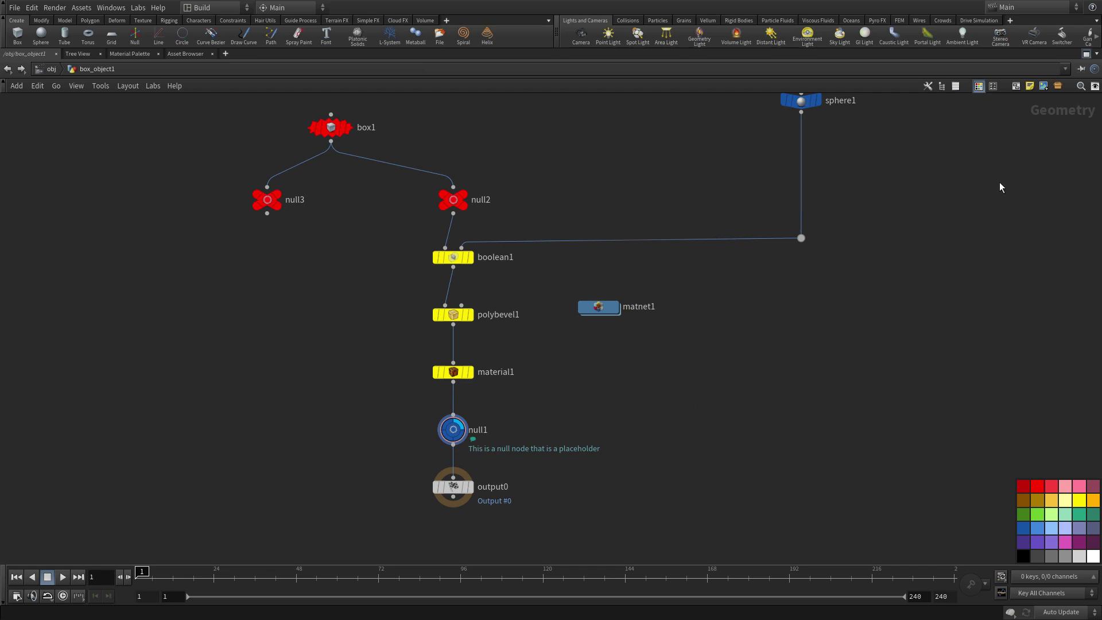
# Place a sticky note left of the column reading 'Not sure about these nodes - maybe there is a better way?'
pyautogui.click(1028, 85)
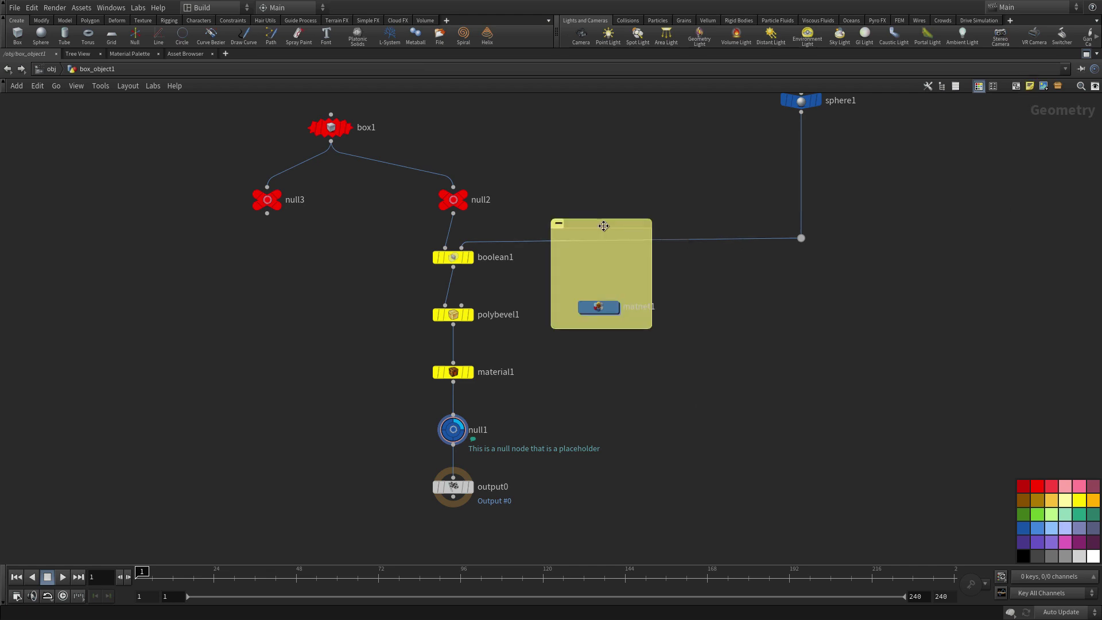
pyautogui.moveTo(593, 224); pyautogui.dragTo(332, 270)
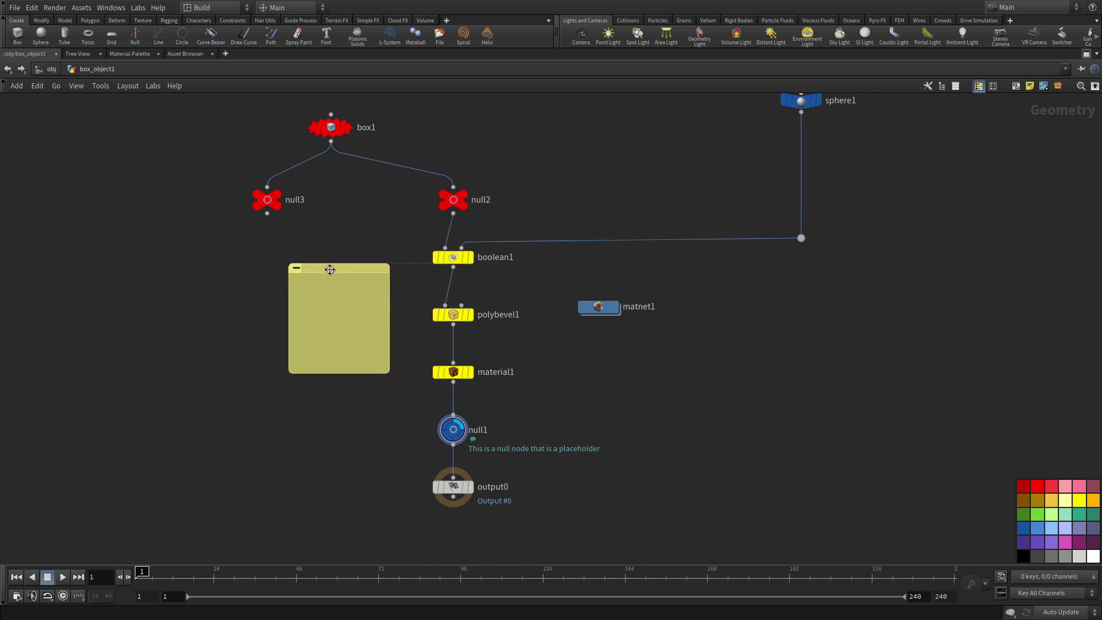
pyautogui.click(319, 297)
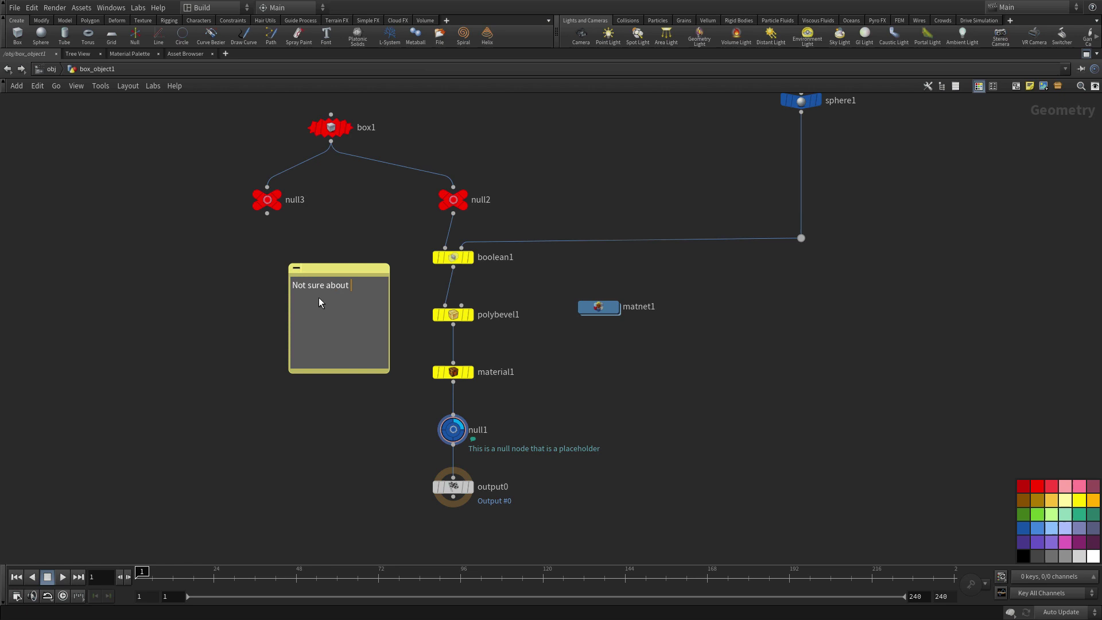
pyautogui.write('Not sure about these nodes - maybe there is a better way?')
pyautogui.click(779, 367)
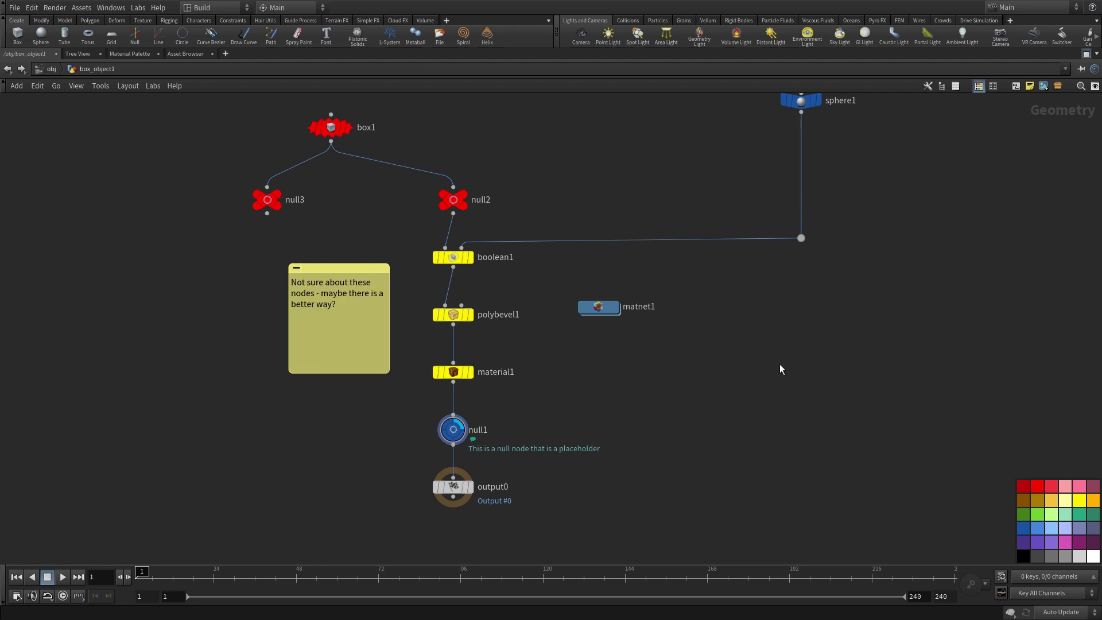
# Wrap box1, null3 and null2 together in a new network box
pyautogui.scroll(-2, 726, 395)
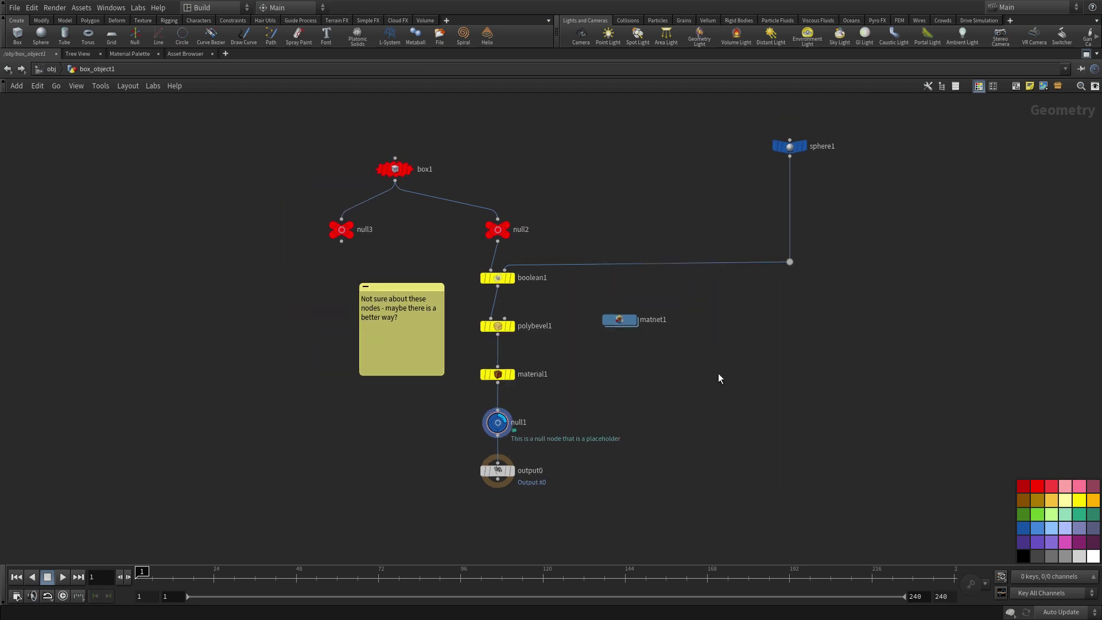
pyautogui.moveTo(280, 136); pyautogui.dragTo(546, 255)
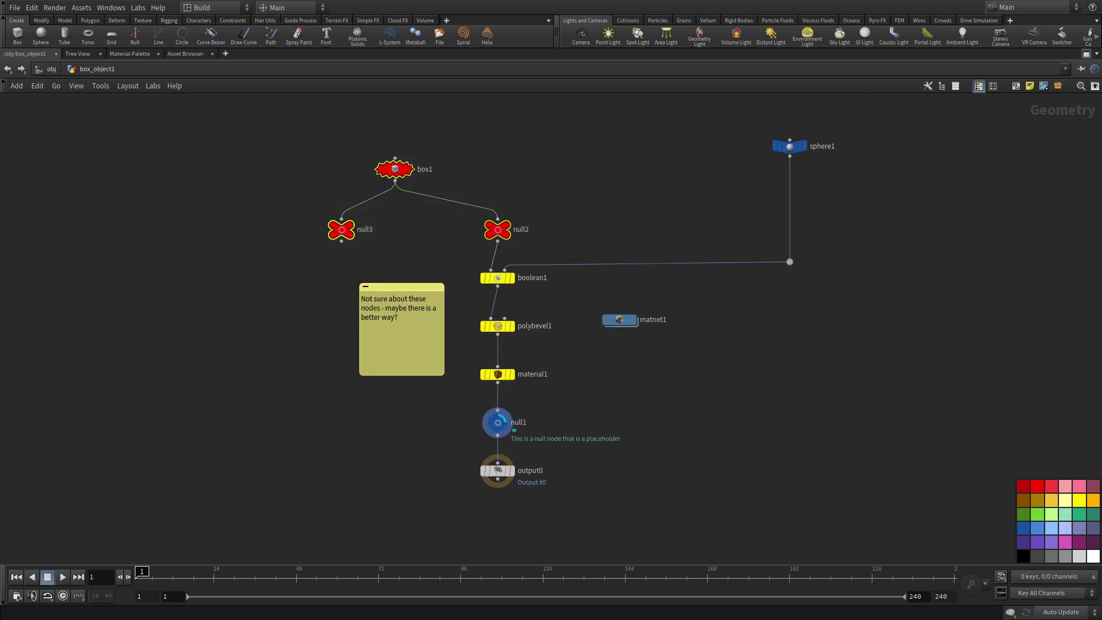
pyautogui.click(1014, 86)
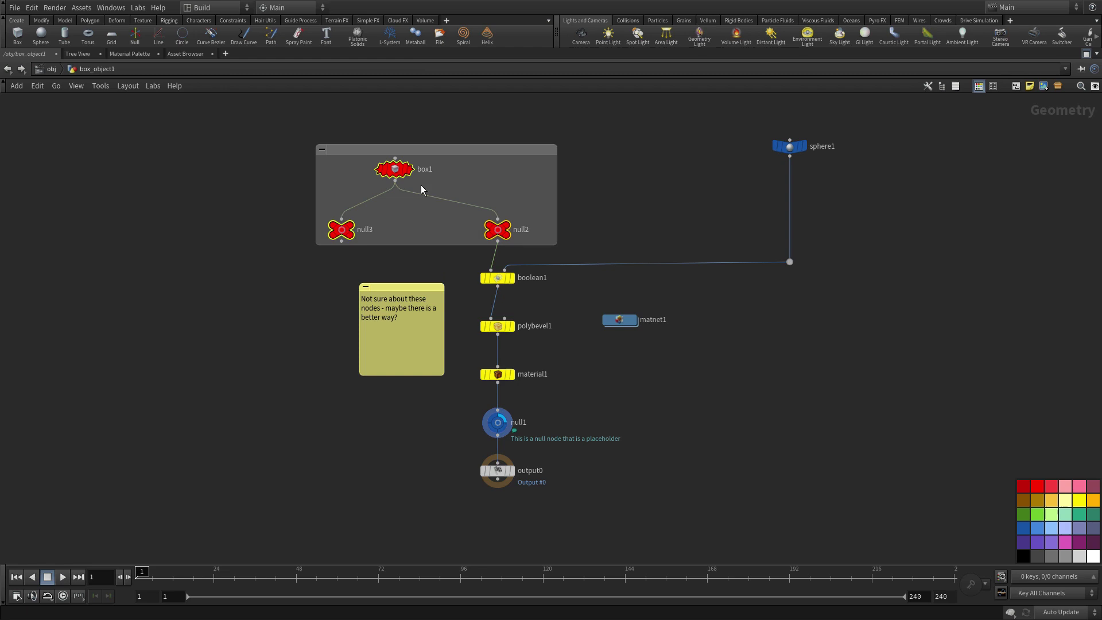
# Title the network box 'Main Shapes', collapse it and move it just above boolean1
pyautogui.click(348, 151)
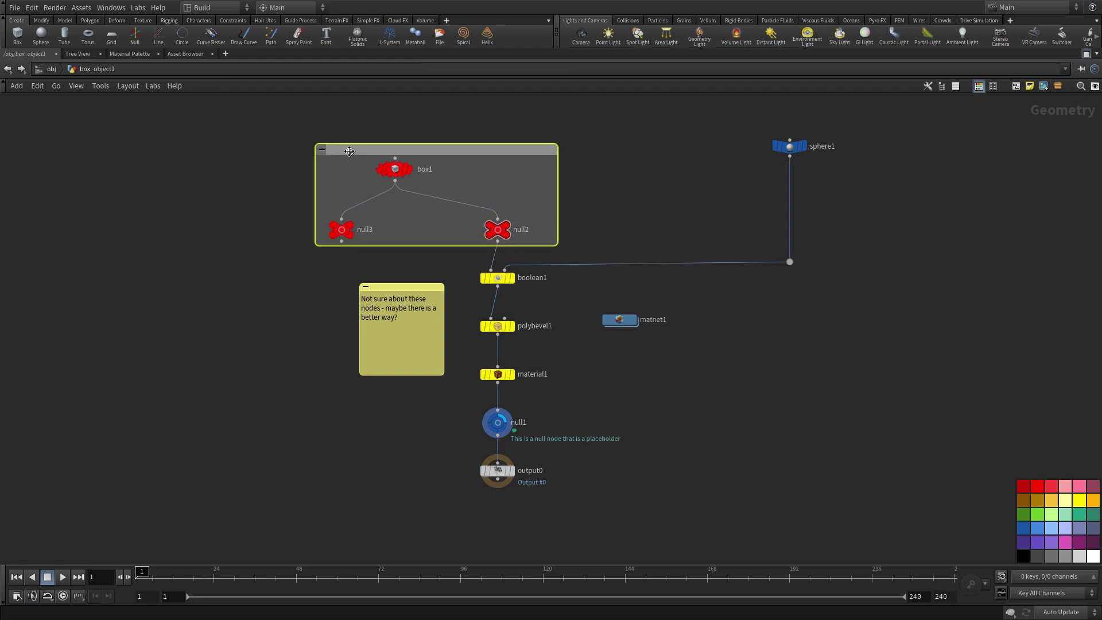
pyautogui.doubleClick(349, 151)
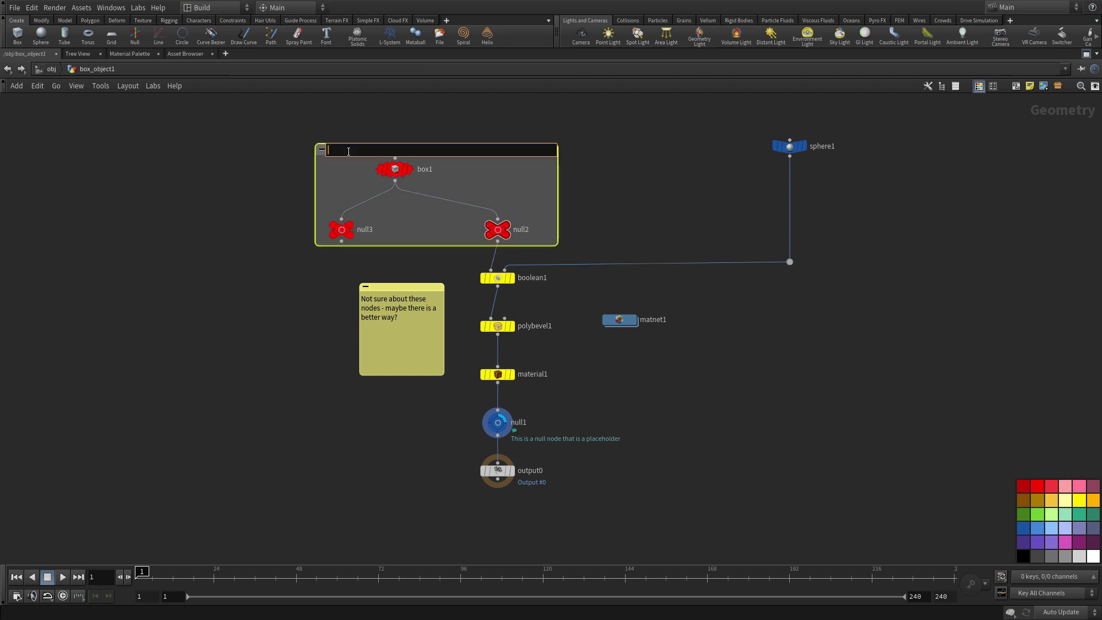
pyautogui.write('Main Shapes')
pyautogui.press('Return')
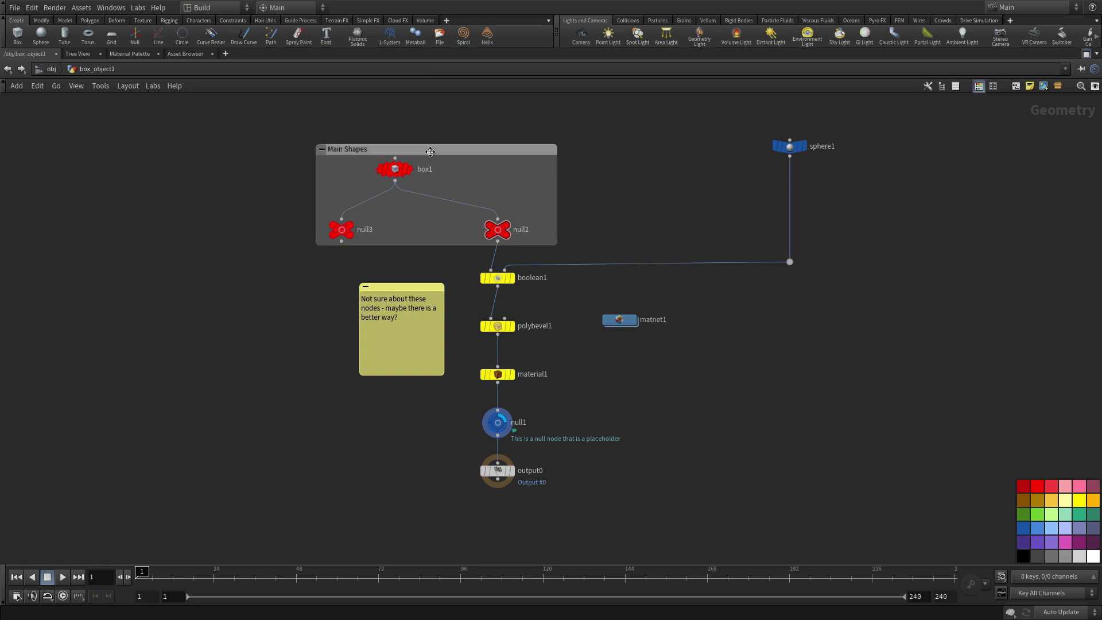
pyautogui.click(322, 149)
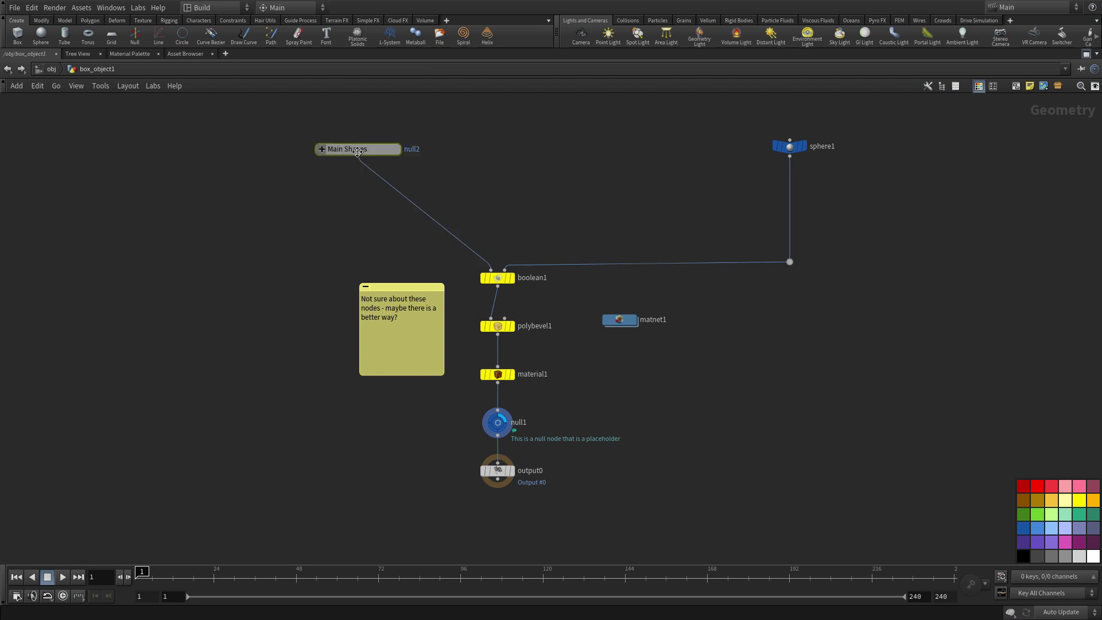
pyautogui.moveTo(357, 151); pyautogui.dragTo(492, 216)
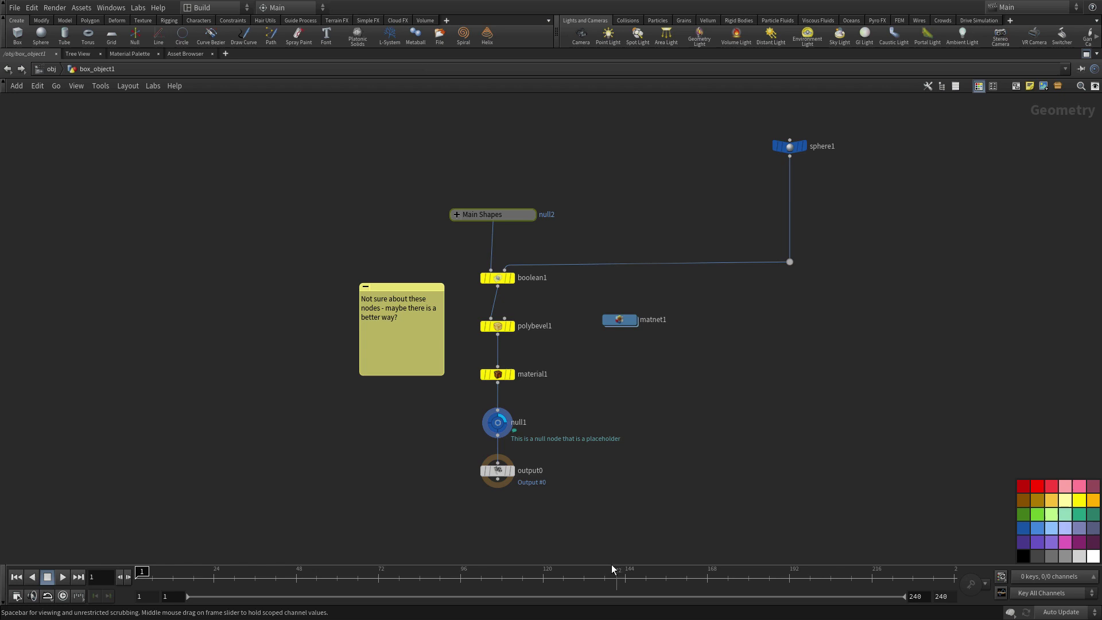
# Move output0 down, pack material1 and null1 into subnet1, and lay out its inner nodes
pyautogui.moveTo(502, 479); pyautogui.dragTo(502, 538)
pyautogui.moveTo(573, 486); pyautogui.dragTo(499, 423)
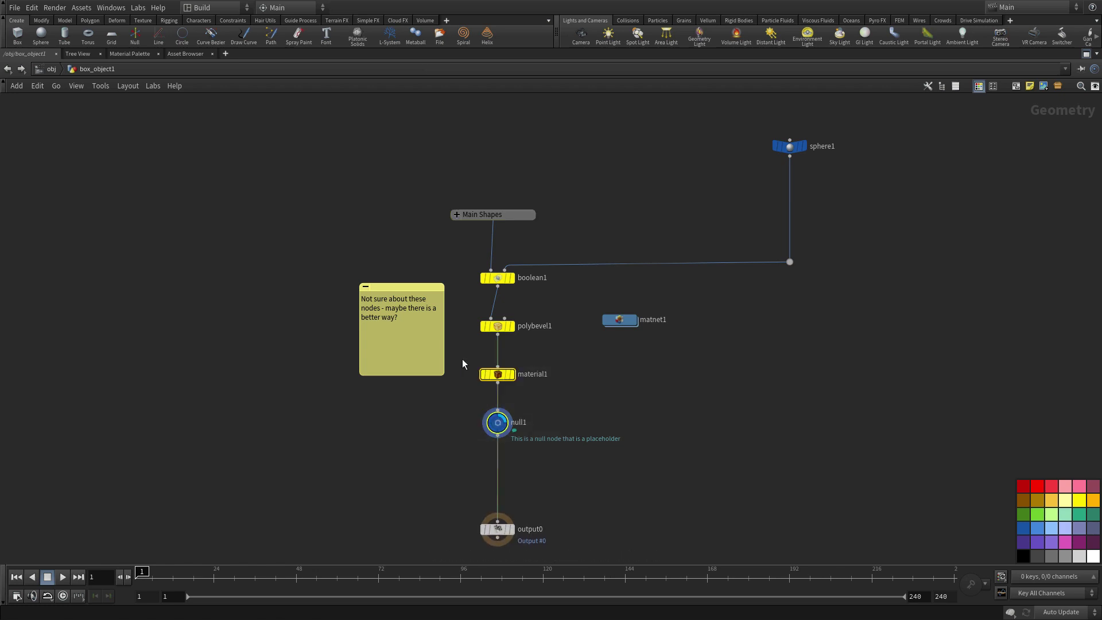
pyautogui.click(1058, 85)
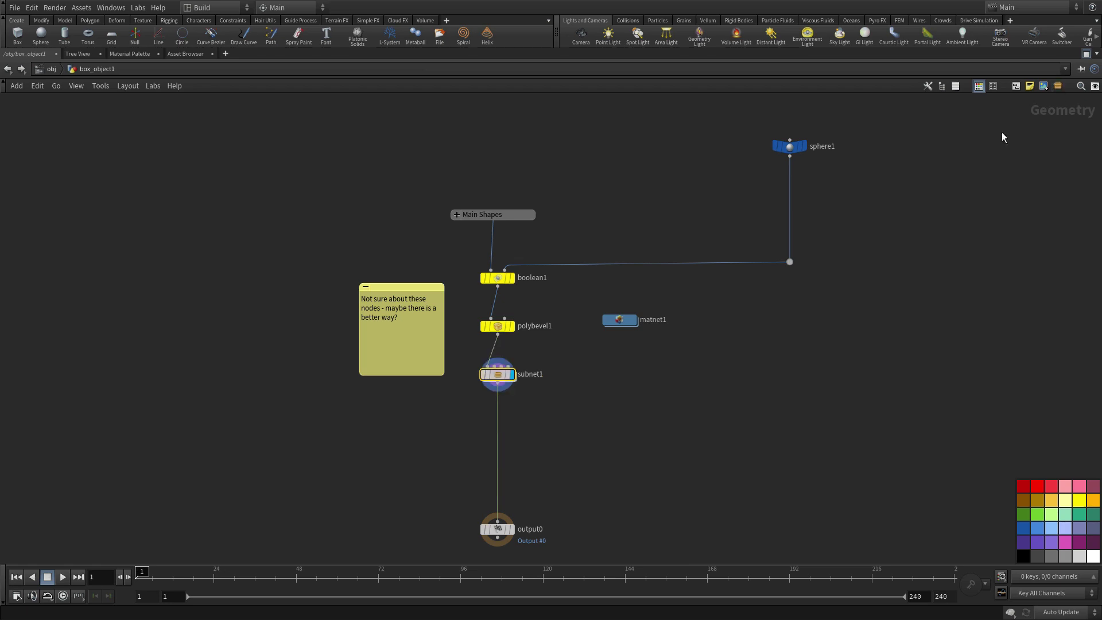
pyautogui.doubleClick(499, 374)
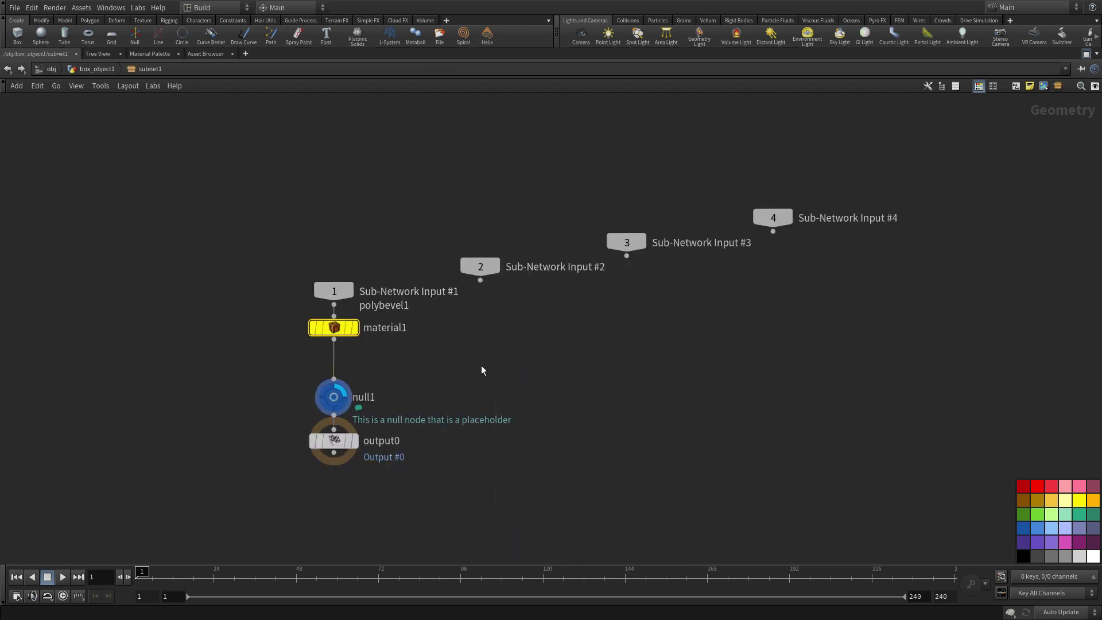
pyautogui.press('l')
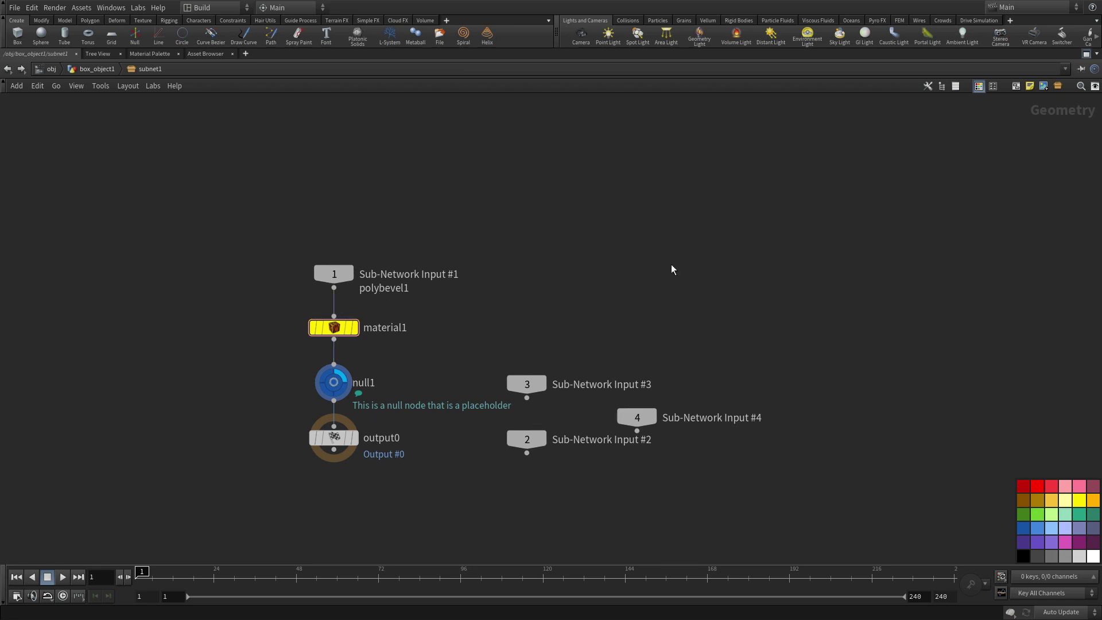
pyautogui.click(91, 69)
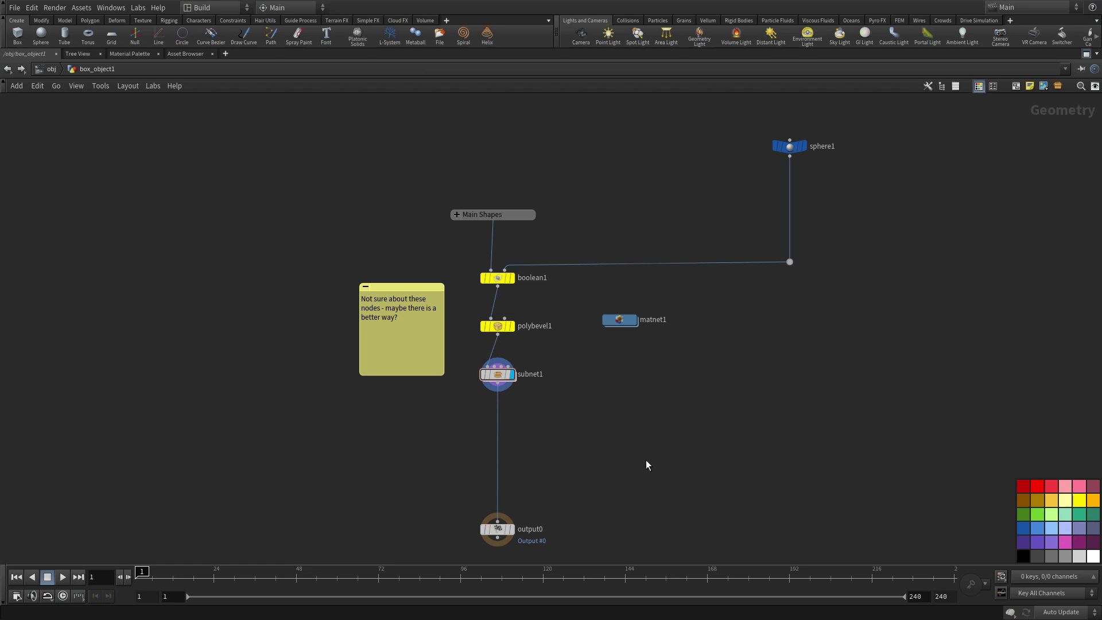
# Apply Layout All, then place Main Shapes up-left of boolean1 and matnet1 beside subnet1
pyautogui.moveTo(499, 532); pyautogui.dragTo(298, 509)
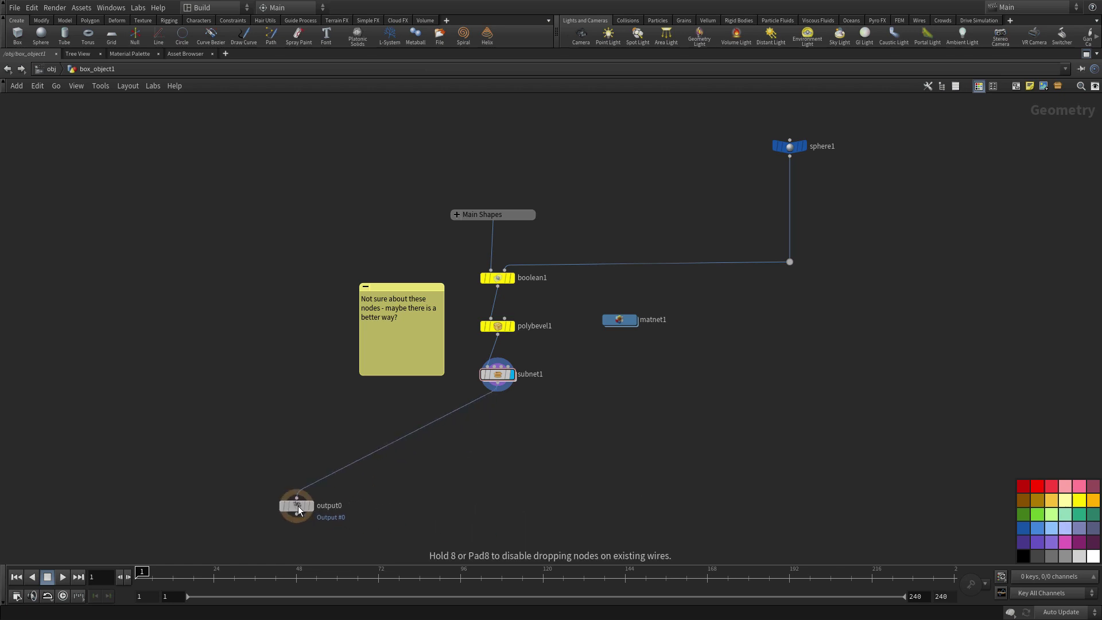
pyautogui.moveTo(487, 215); pyautogui.dragTo(218, 187)
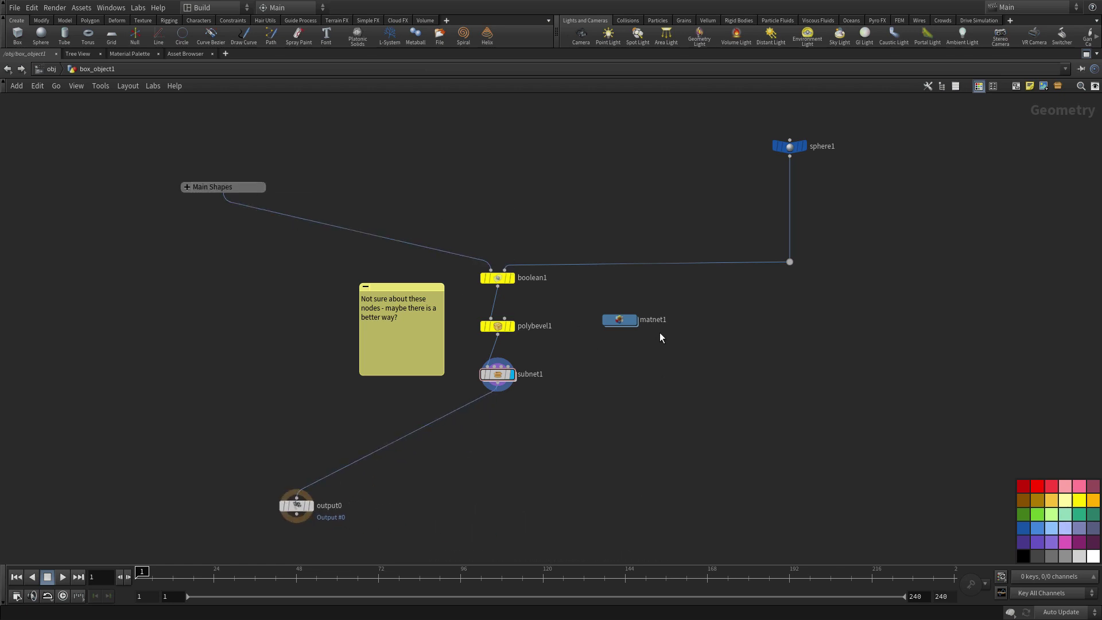
pyautogui.moveTo(498, 325); pyautogui.dragTo(643, 409)
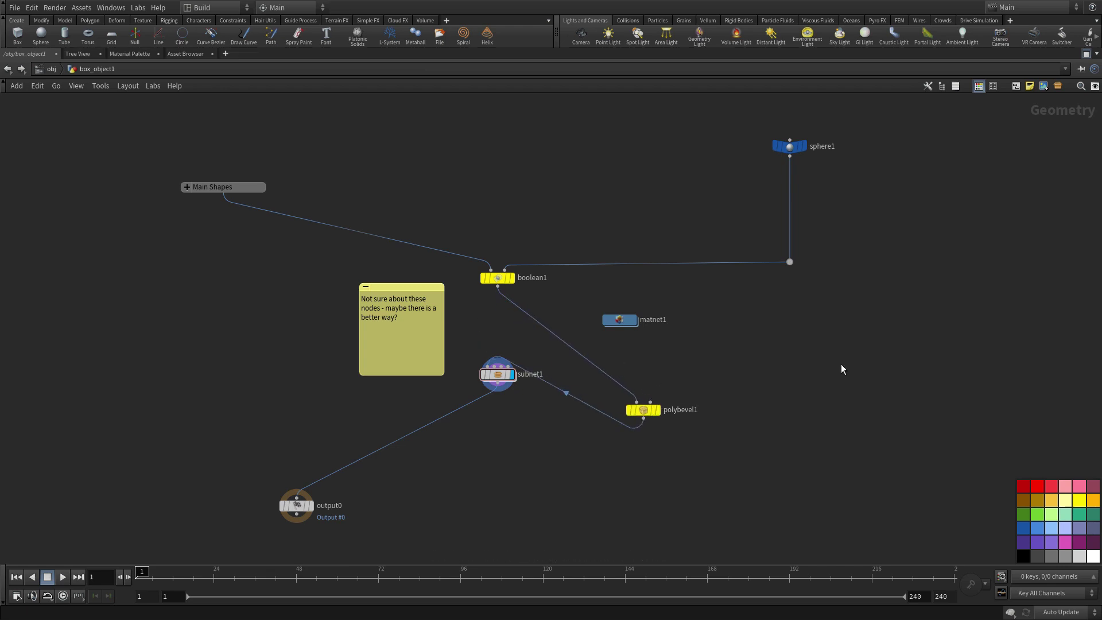
pyautogui.press('l')
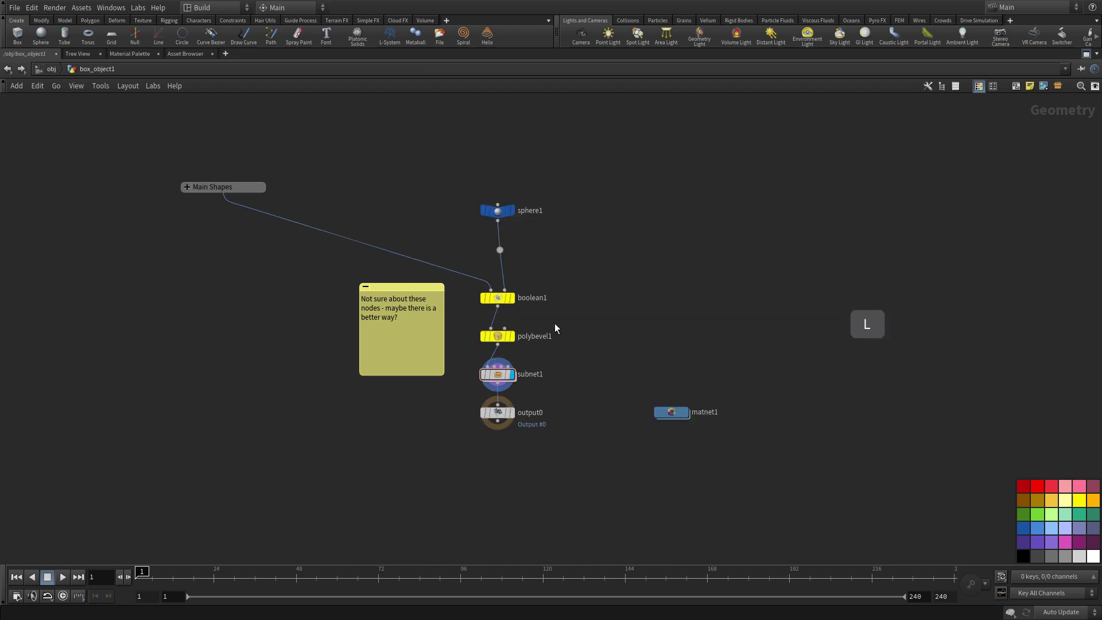
pyautogui.moveTo(248, 190); pyautogui.dragTo(669, 244)
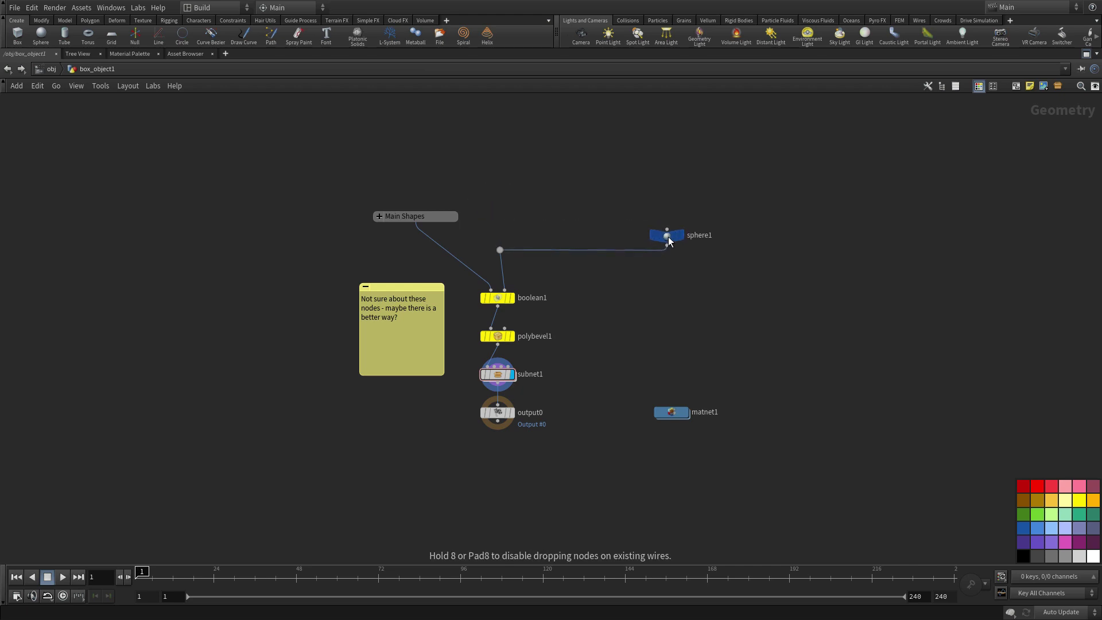
pyautogui.moveTo(666, 414); pyautogui.dragTo(609, 356)
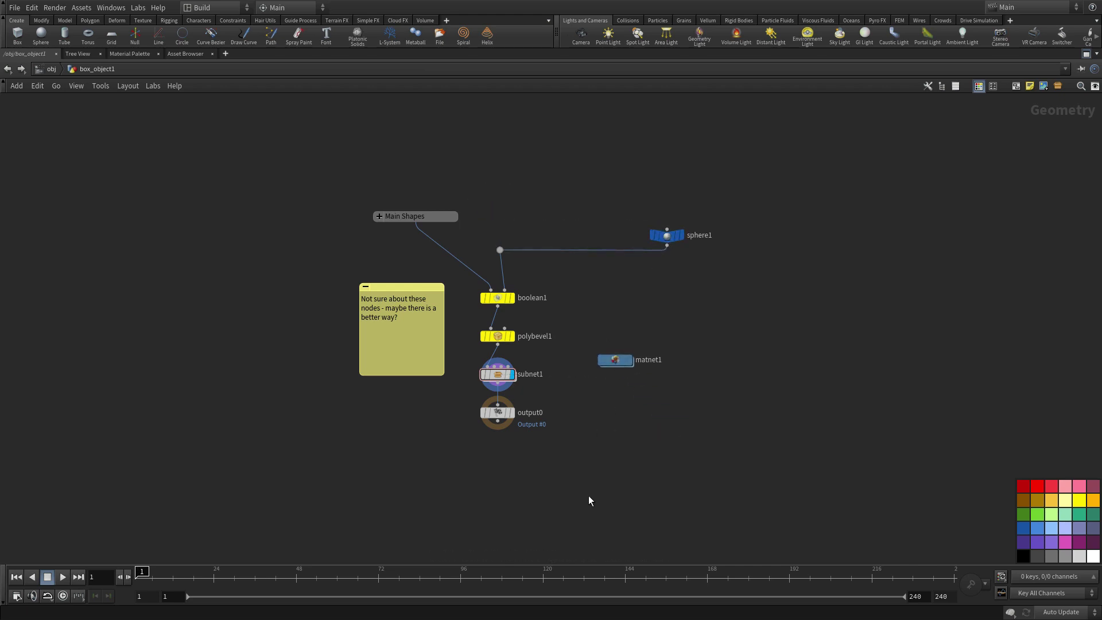
pyautogui.scroll(3, 572, 455)
pyautogui.moveTo(610, 438); pyautogui.dragTo(638, 497)
pyautogui.scroll(-3, 631, 484)
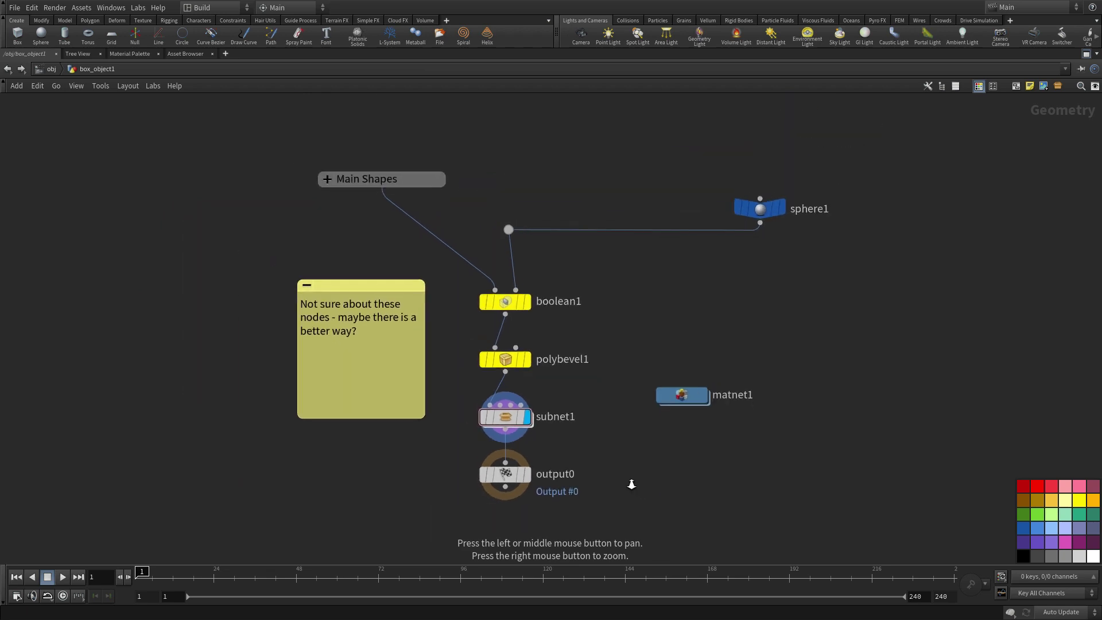
pyautogui.scroll(3, 644, 476)
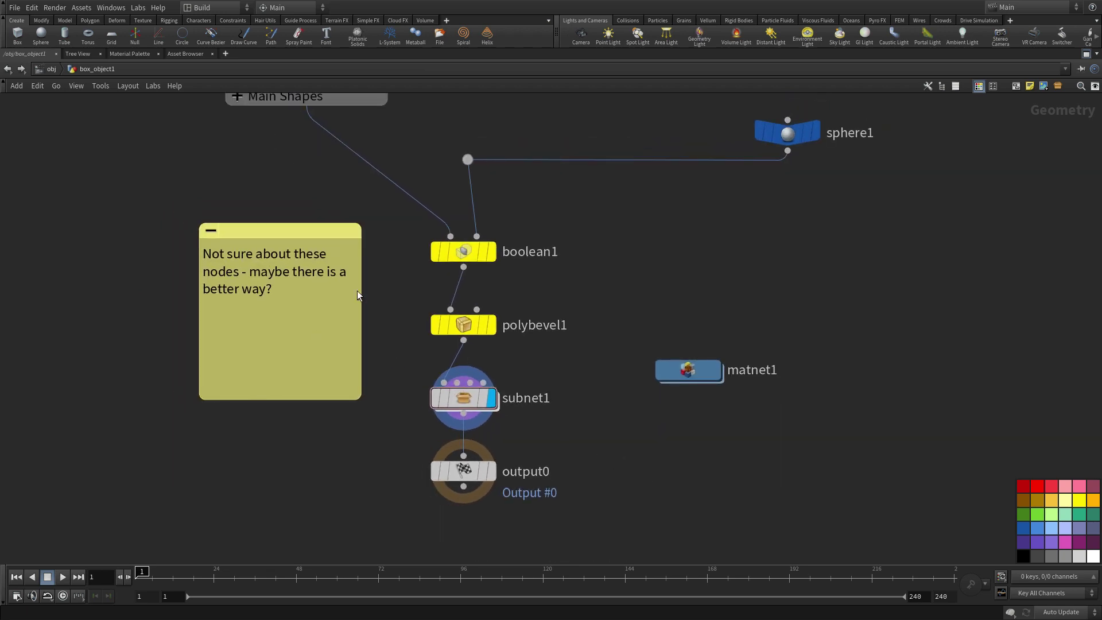
# Open the Add Node panel from Tools and filter it for 'polyextrude'
pyautogui.click(103, 86)
pyautogui.click(119, 149)
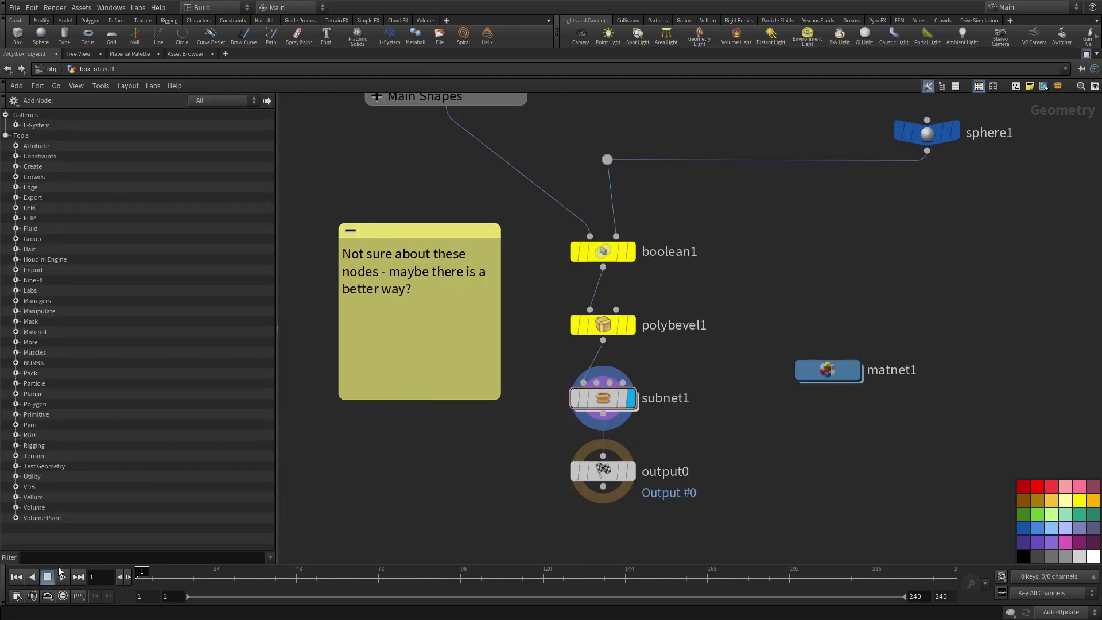
pyautogui.click(58, 557)
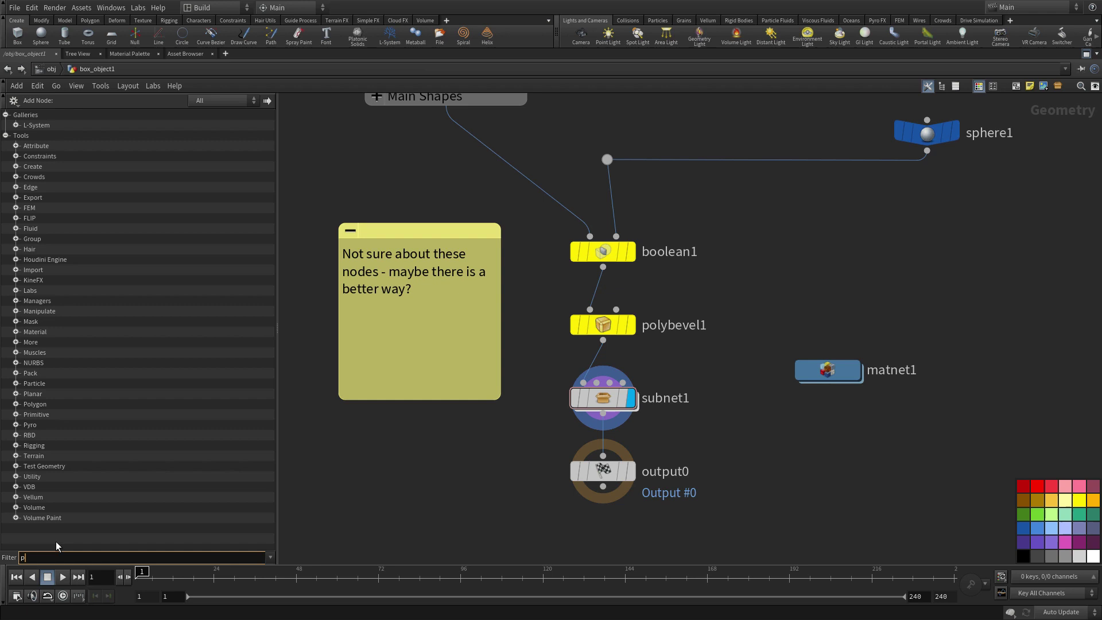
pyautogui.write('polyextrude')
pyautogui.press('Return')
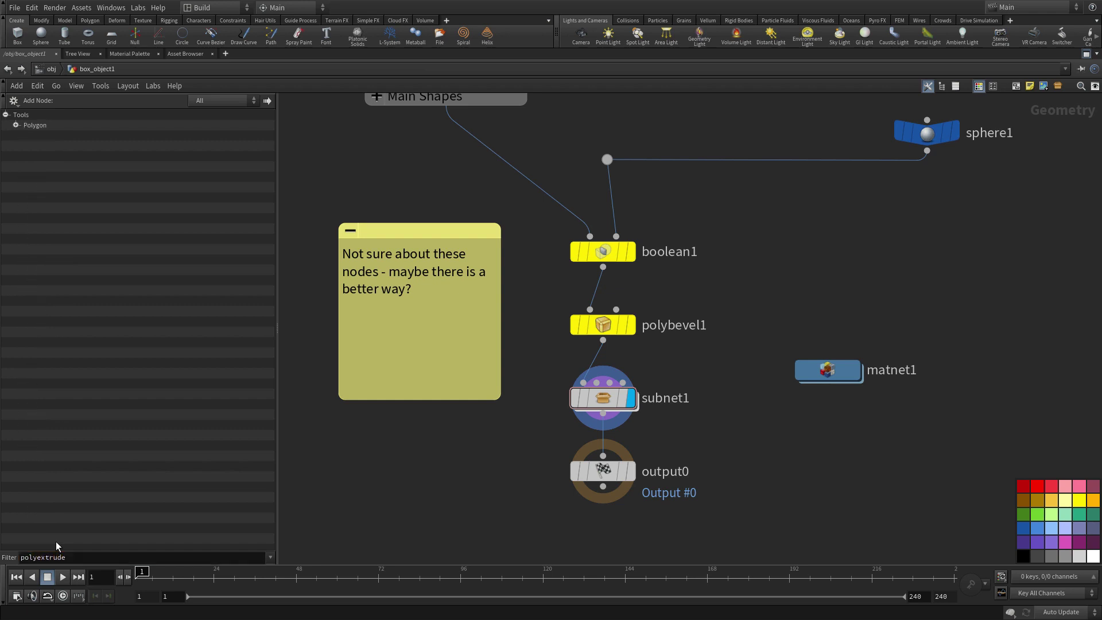
# Place a PolyExtrude node from the Polygon category, unconnected beside boolean1
pyautogui.click(17, 125)
pyautogui.click(53, 137)
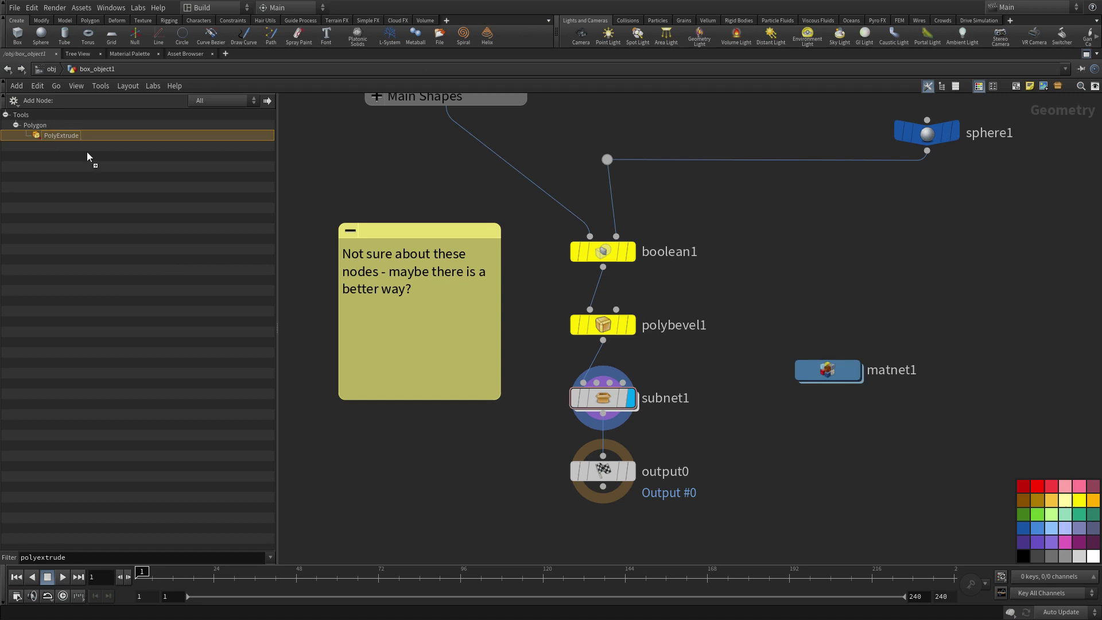
pyautogui.click(845, 270)
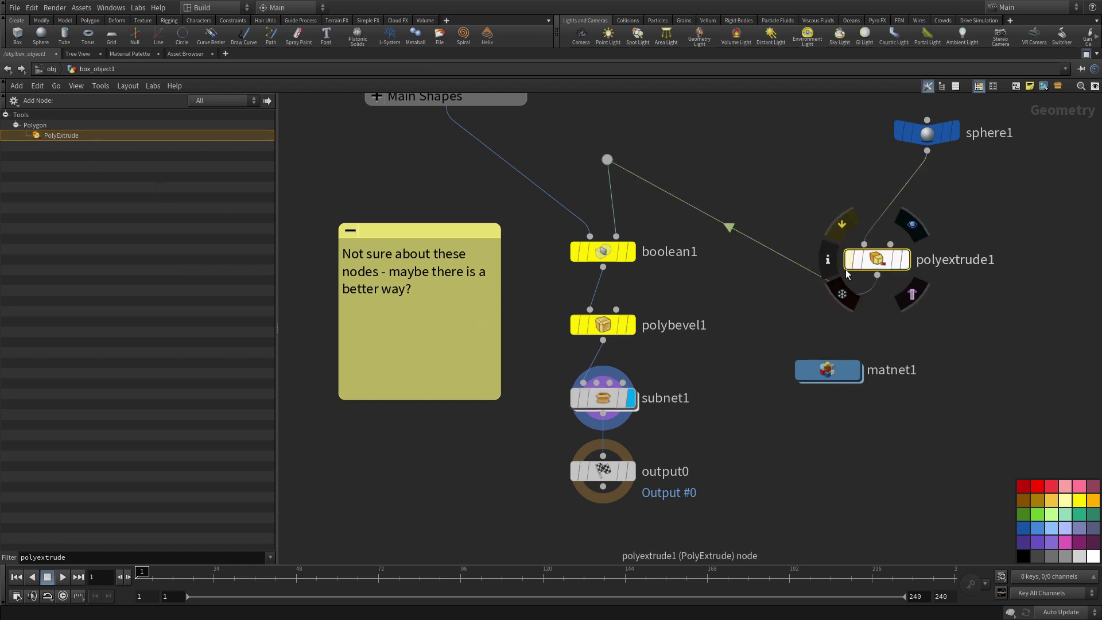
pyautogui.moveTo(869, 265); pyautogui.dragTo(824, 265)
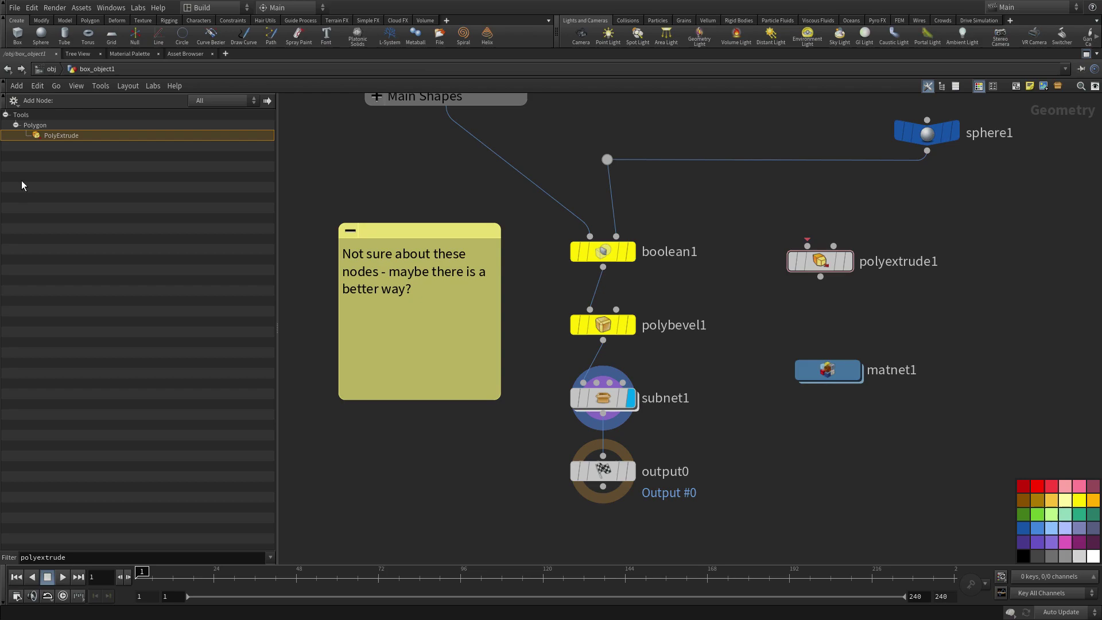